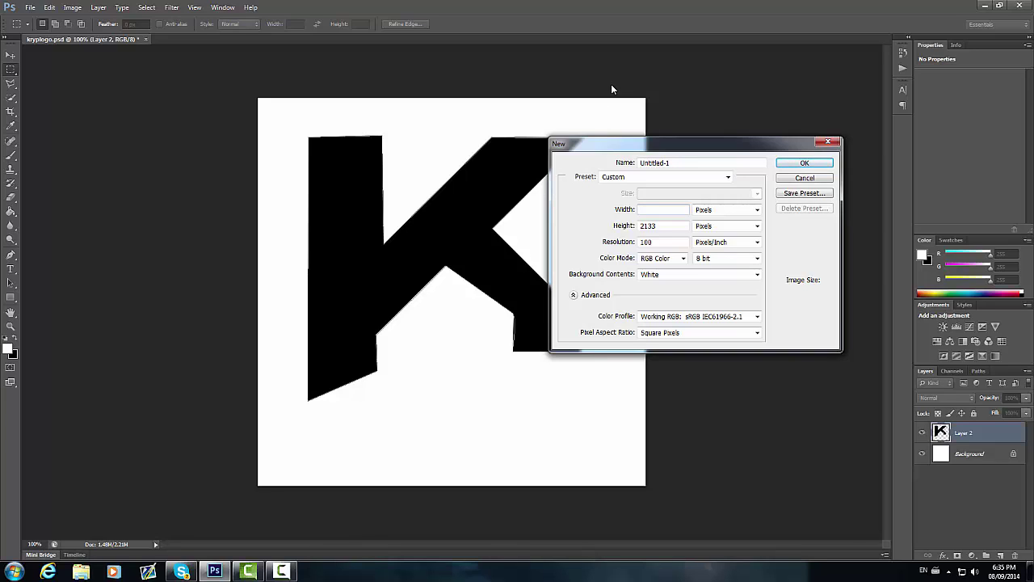
Create a new white-background document of 1280 x 720 pixels and fit the canvas to the screen
{"action": "type", "text": "1280"}
{"action": "key", "text": "Tab"}
{"action": "type", "text": "400"}
{"action": "key", "text": "Return"}
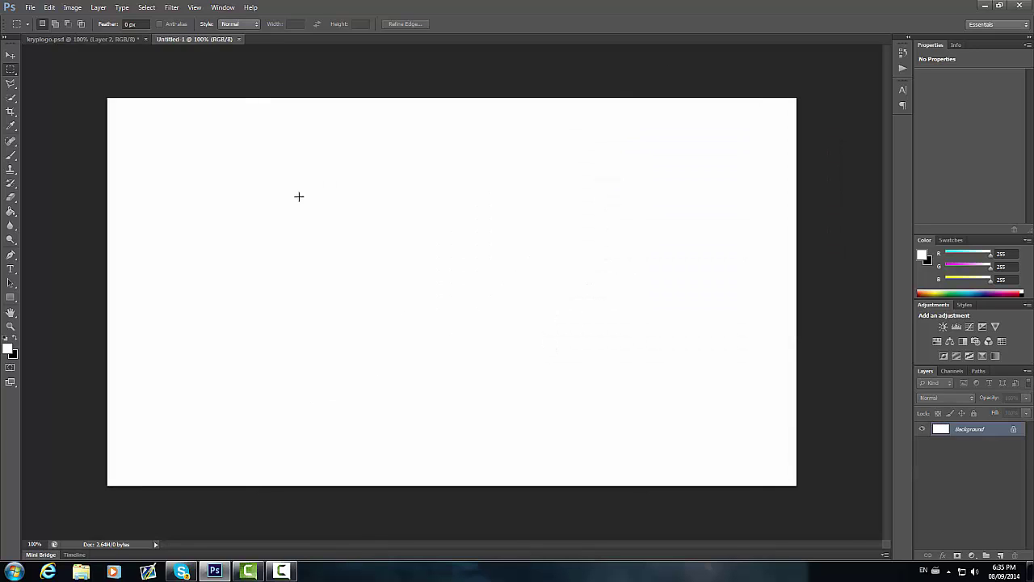
{"action": "left_click", "coordinate": [194, 8]}
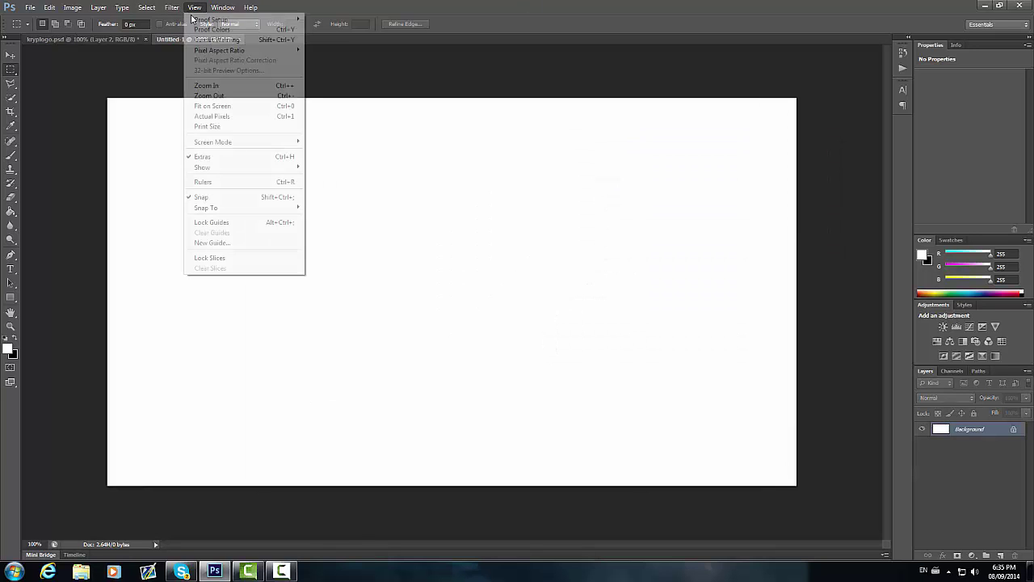
{"action": "left_click", "coordinate": [240, 107]}
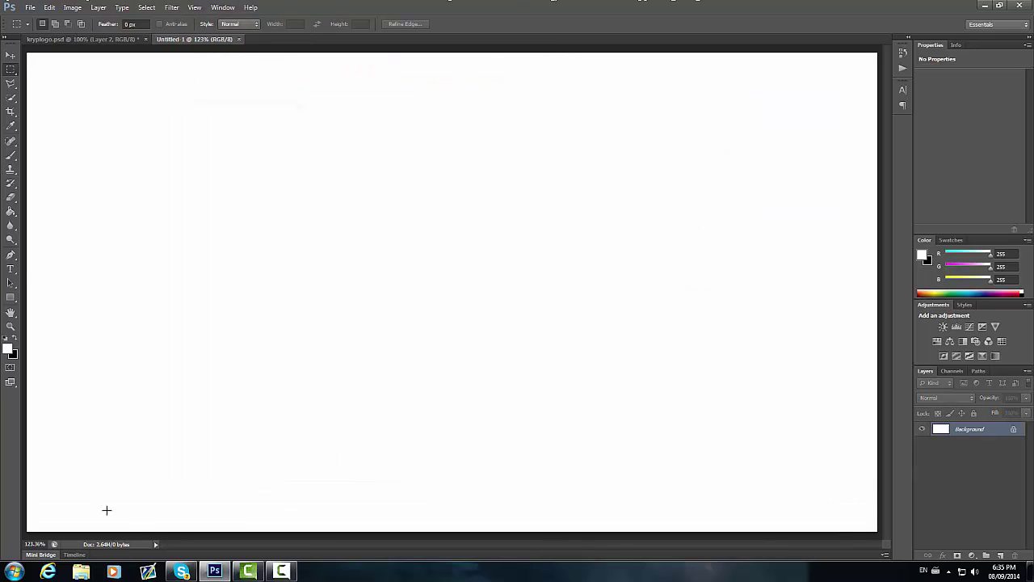
Place Slums_Load_Screen_BOII.png from the Pictures library into the new document
{"action": "left_click", "coordinate": [81, 572]}
{"action": "left_click", "coordinate": [330, 335]}
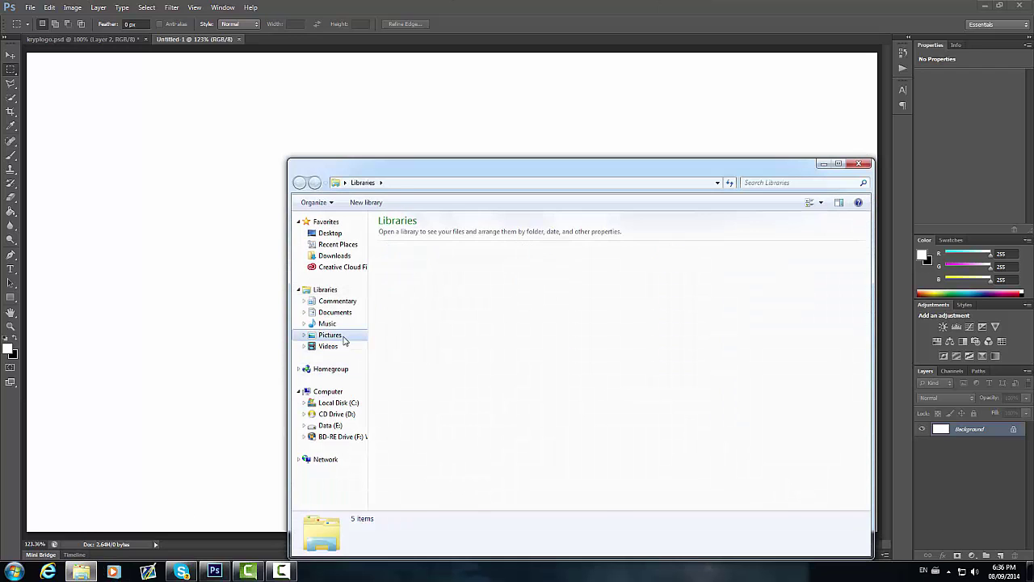
{"action": "scroll", "coordinate": [484, 346], "scroll_direction": "down", "scroll_amount": 3}
{"action": "scroll", "coordinate": [483, 346], "scroll_direction": "down", "scroll_amount": 1}
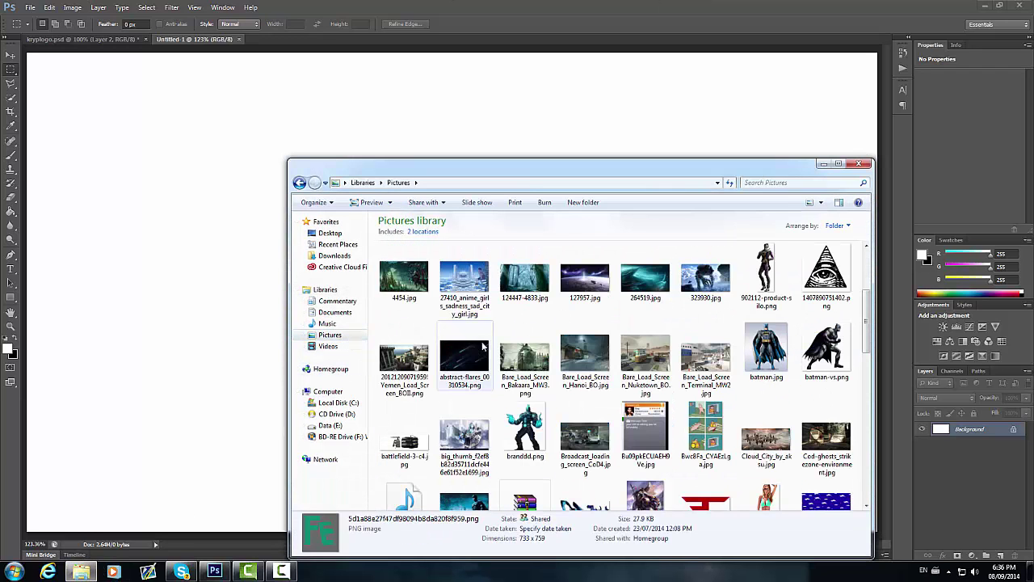
{"action": "scroll", "coordinate": [607, 324], "scroll_direction": "down", "scroll_amount": 1}
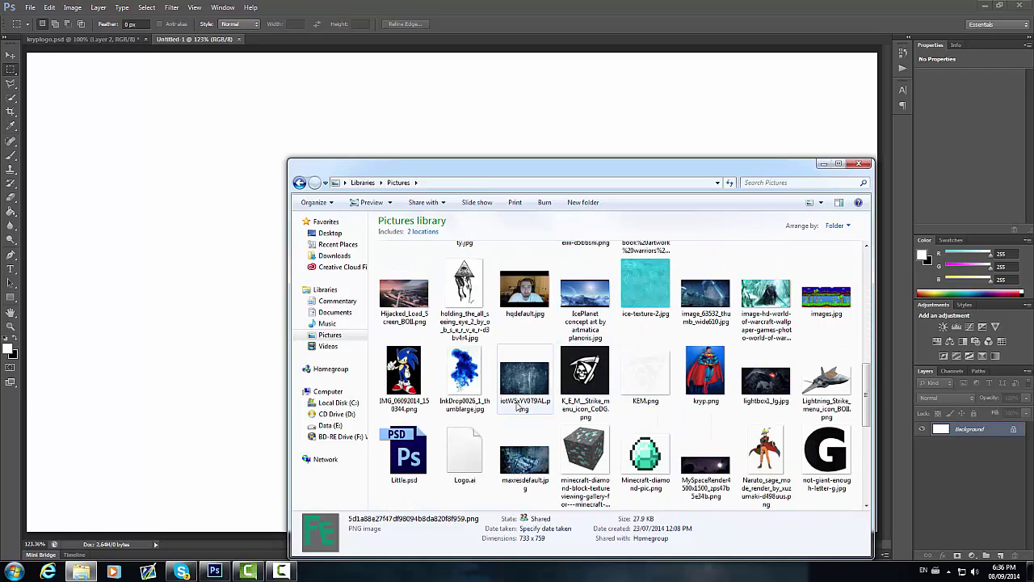
{"action": "scroll", "coordinate": [770, 390], "scroll_direction": "down", "scroll_amount": 2}
{"action": "scroll", "coordinate": [769, 389], "scroll_direction": "down", "scroll_amount": 2}
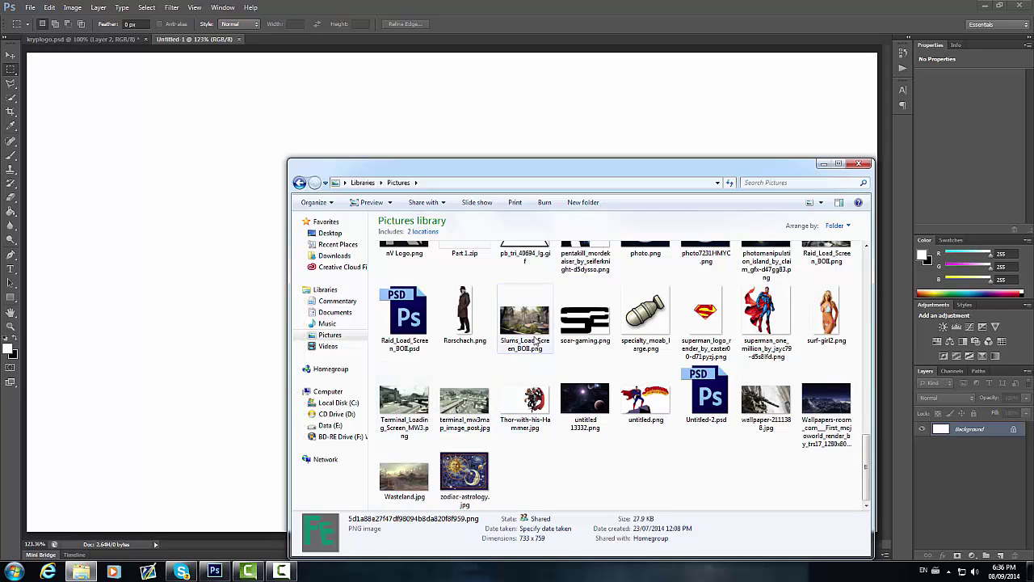
{"action": "left_click_drag", "start_coordinate": [524, 320], "coordinate": [251, 279]}
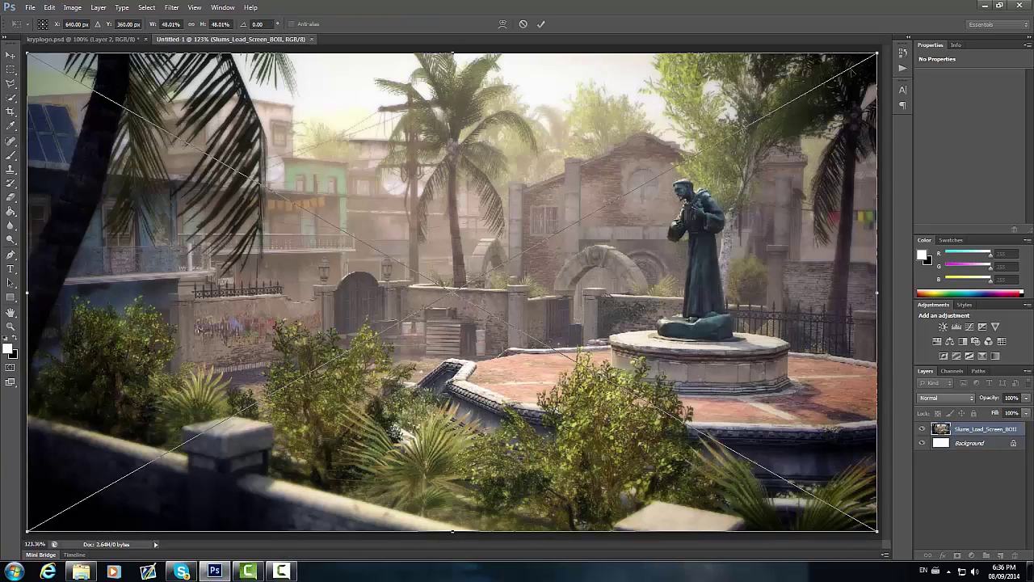
Enlarge the placed image slightly past the canvas's upper-right and lower-left corners and commit the transform
{"action": "left_click_drag", "start_coordinate": [877, 53], "coordinate": [882, 47]}
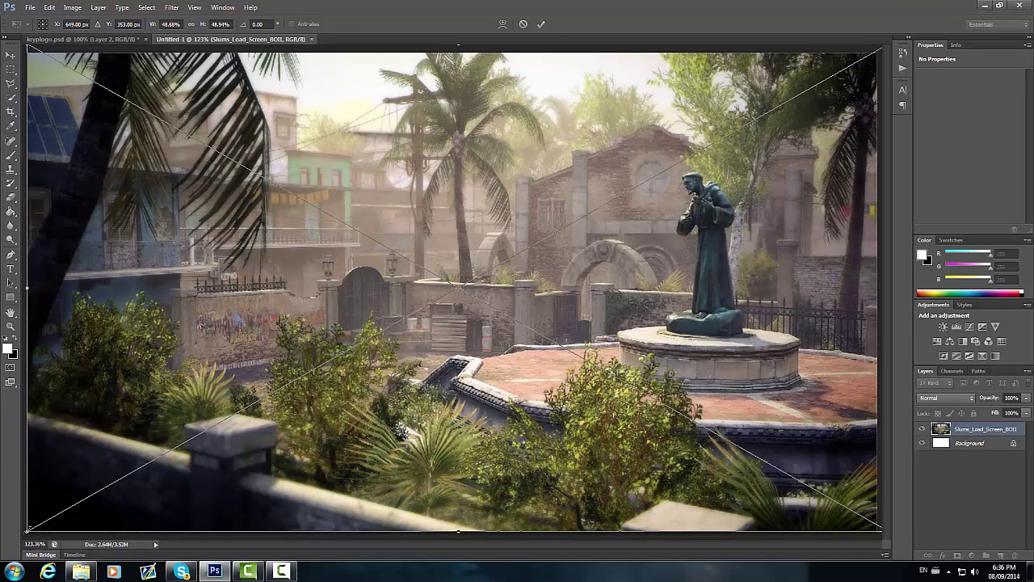
{"action": "left_click_drag", "start_coordinate": [28, 529], "coordinate": [22, 536]}
{"action": "key", "text": "Return"}
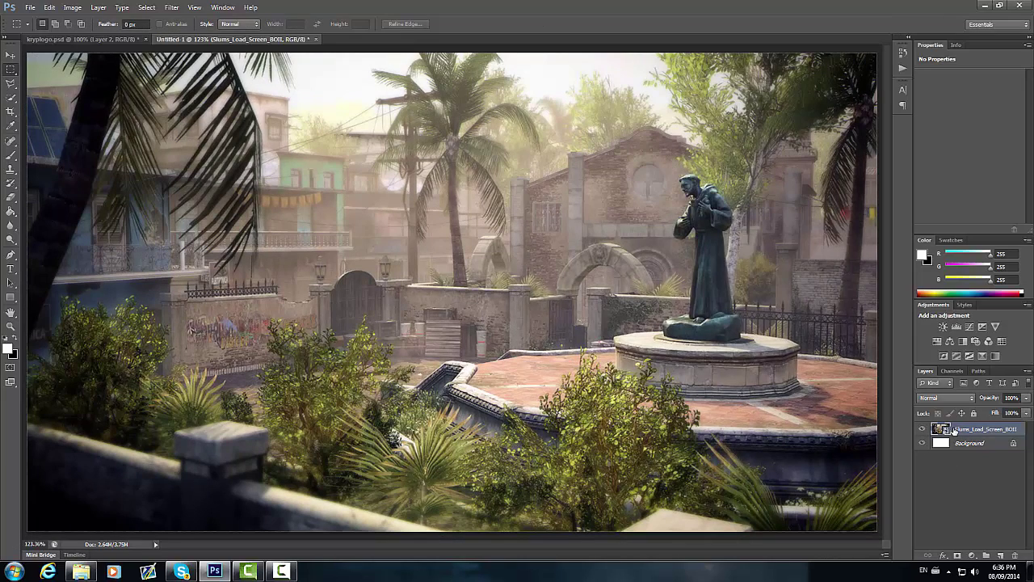
Add a Color Overlay with the Color blend mode to the Slums_Load_Screen_BOII layer
{"action": "double_click", "coordinate": [954, 431]}
{"action": "left_click", "coordinate": [852, 235]}
{"action": "right_click", "coordinate": [974, 430]}
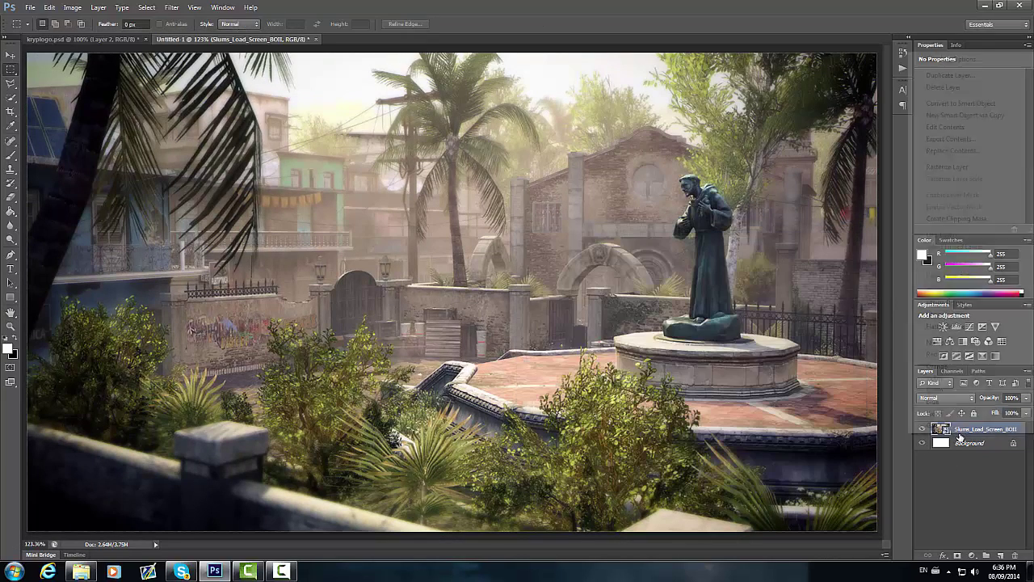
{"action": "left_click", "coordinate": [942, 61]}
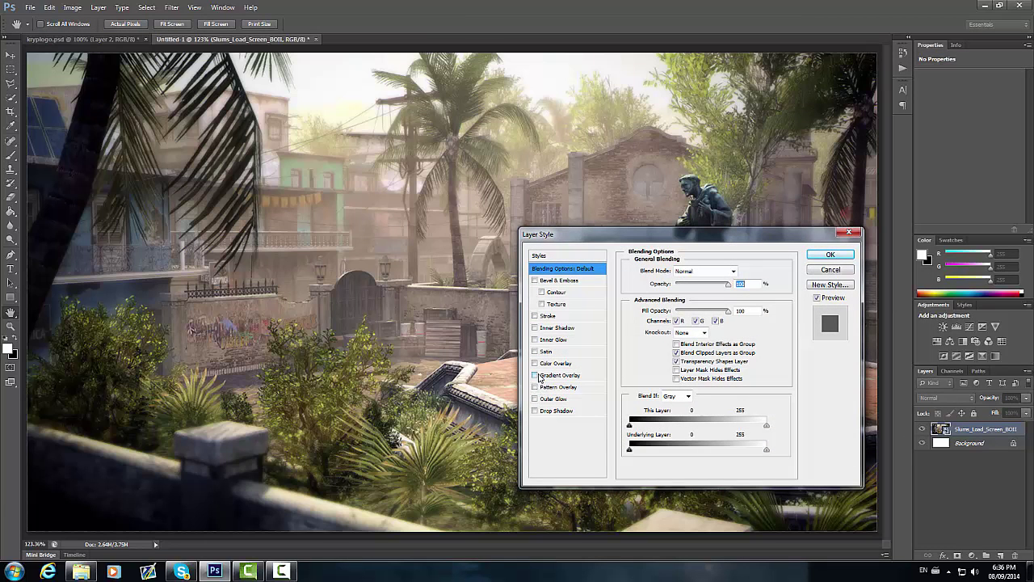
{"action": "left_click", "coordinate": [535, 364]}
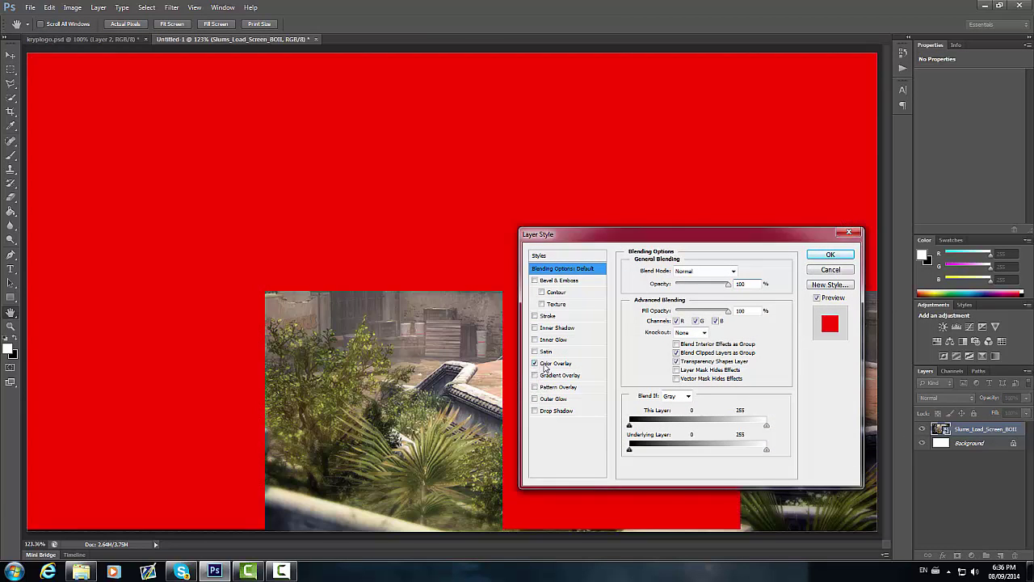
{"action": "left_click", "coordinate": [546, 366]}
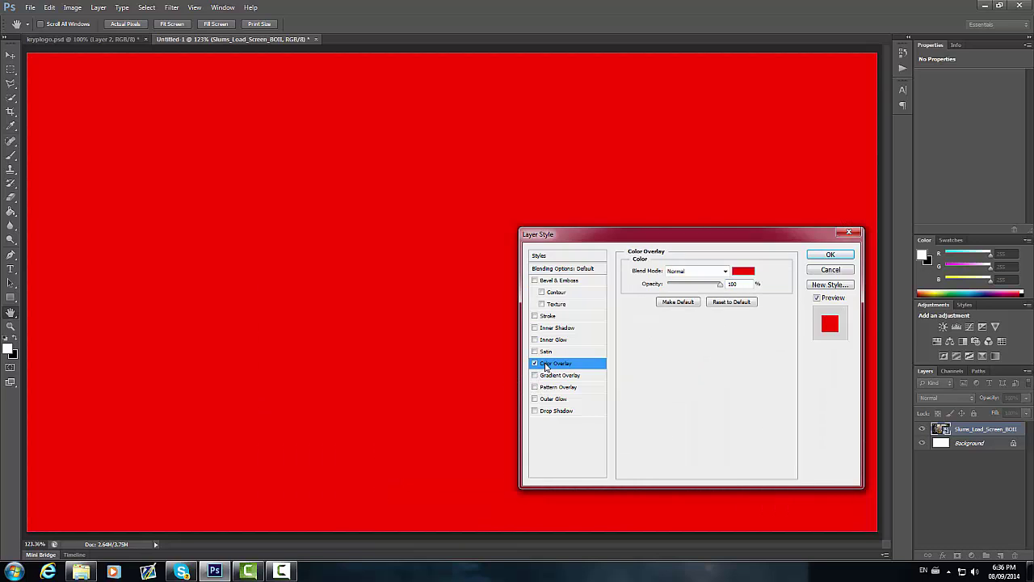
{"action": "left_click", "coordinate": [686, 272]}
{"action": "left_click", "coordinate": [682, 541]}
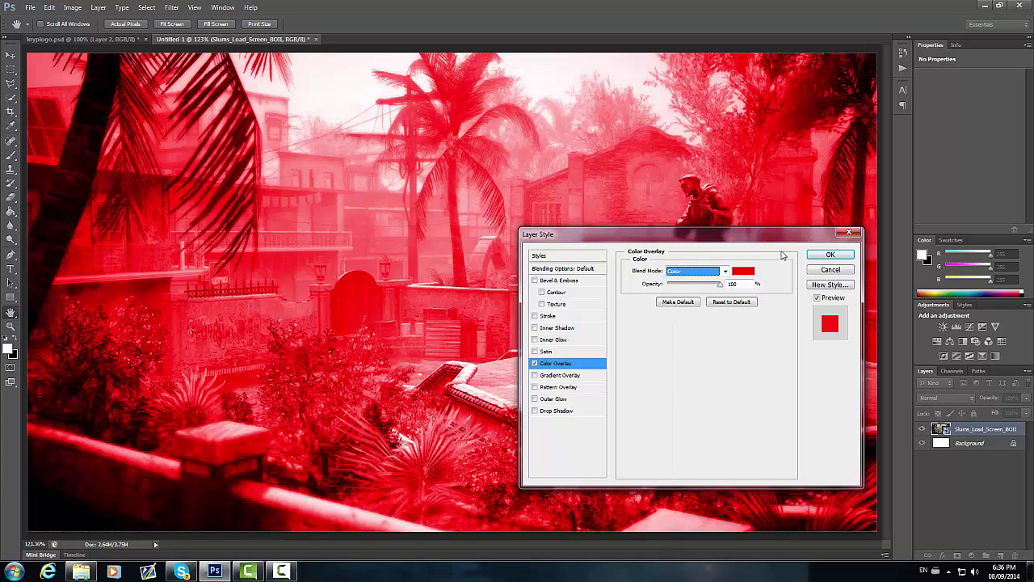
Change the Color Overlay's colour to the dark red 911818
{"action": "left_click", "coordinate": [742, 273]}
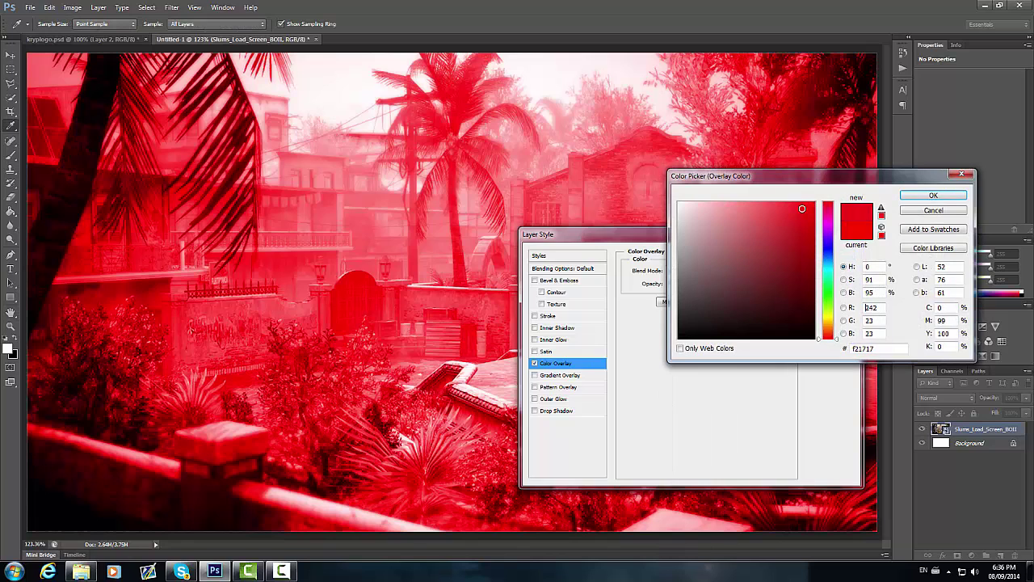
{"action": "left_click", "coordinate": [795, 270]}
{"action": "mouse_move", "coordinate": [794, 270]}
{"action": "left_mouse_down"}
{"action": "mouse_move", "coordinate": [773, 267]}
{"action": "mouse_move", "coordinate": [795, 283]}
{"action": "mouse_move", "coordinate": [815, 202]}
{"action": "left_mouse_up"}
{"action": "left_click_drag", "start_coordinate": [800, 253], "coordinate": [792, 260]}
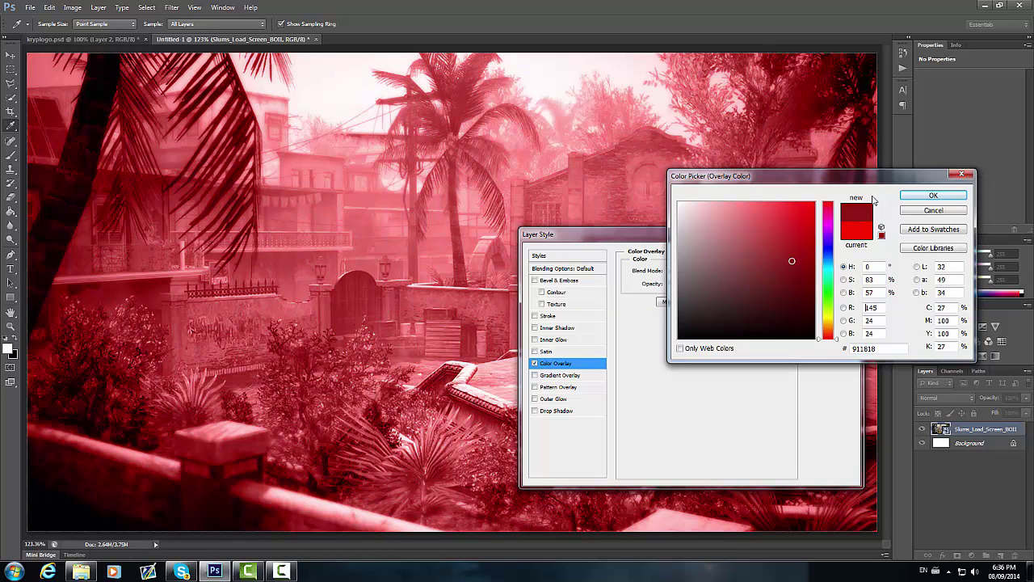
{"action": "left_click", "coordinate": [921, 197]}
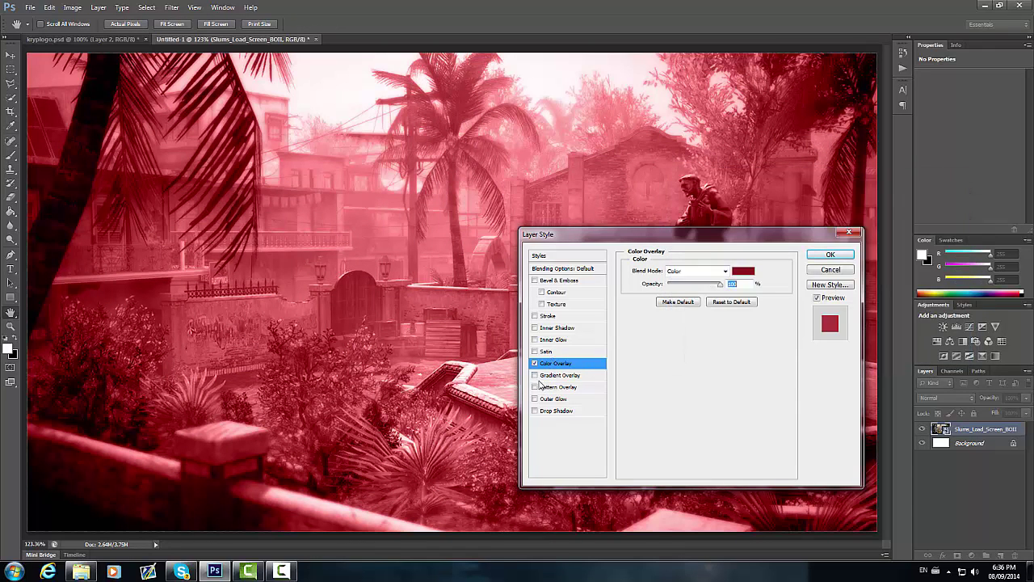
Add an Inner Shadow with distance 0 px and the maximum size of 250 px, and apply the layer style
{"action": "left_click", "coordinate": [554, 328]}
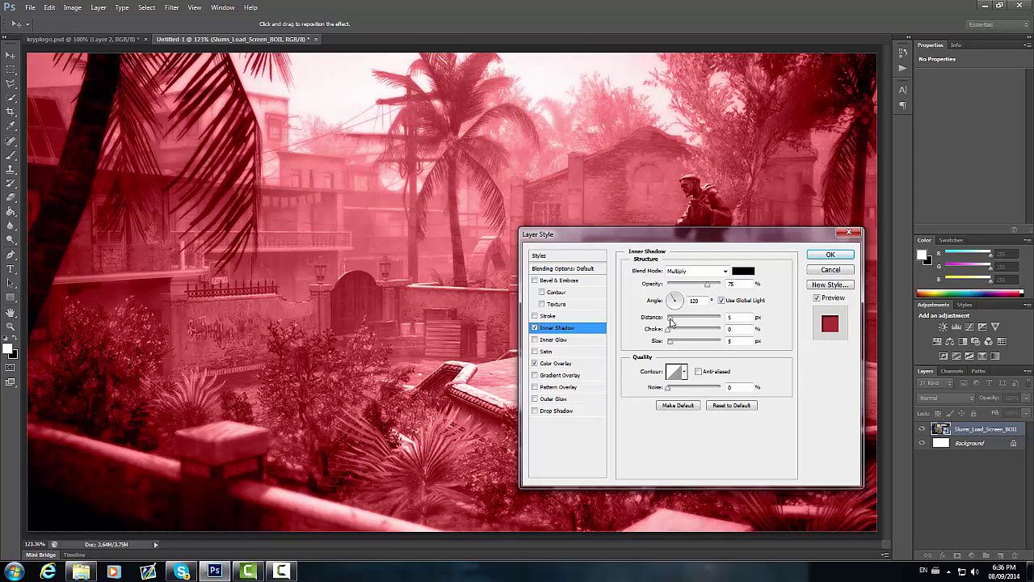
{"action": "left_click_drag", "start_coordinate": [671, 321], "coordinate": [606, 315]}
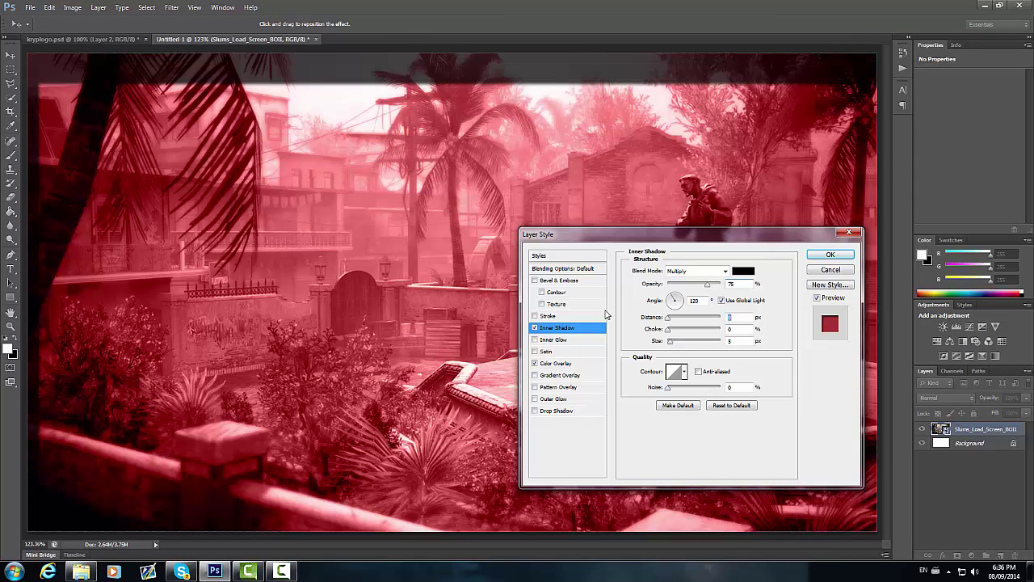
{"action": "left_click_drag", "start_coordinate": [670, 342], "coordinate": [746, 353]}
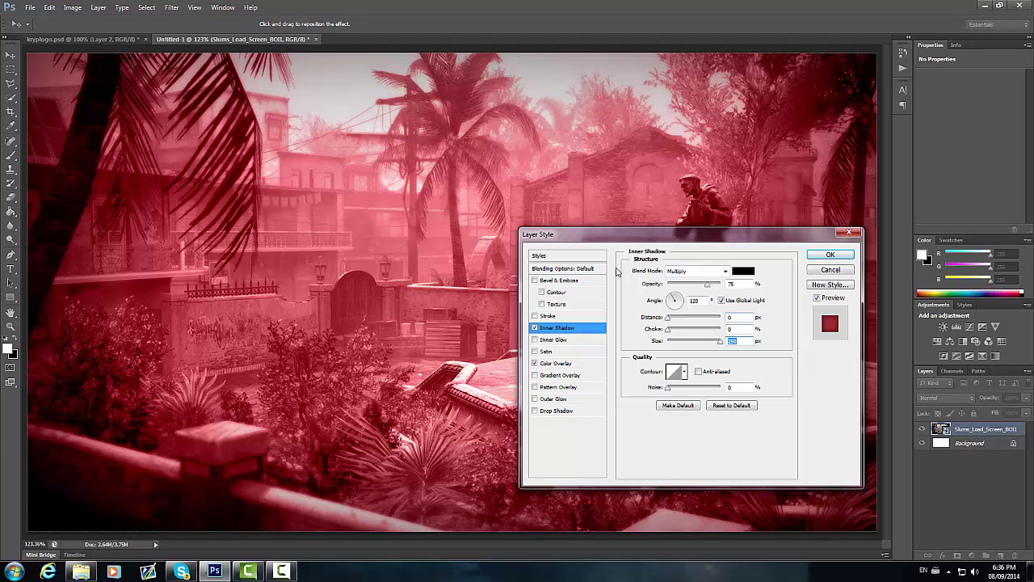
{"action": "left_click", "coordinate": [833, 256]}
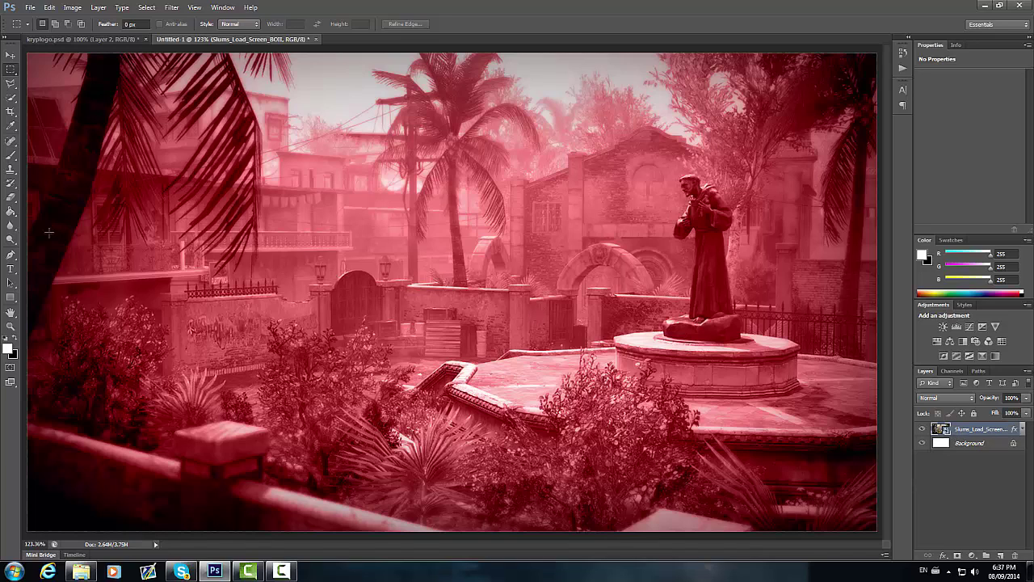
Start a white text layer in the Aldo the Apache font over the upper-left part of the image
{"action": "left_click", "coordinate": [10, 269]}
{"action": "left_click", "coordinate": [91, 25]}
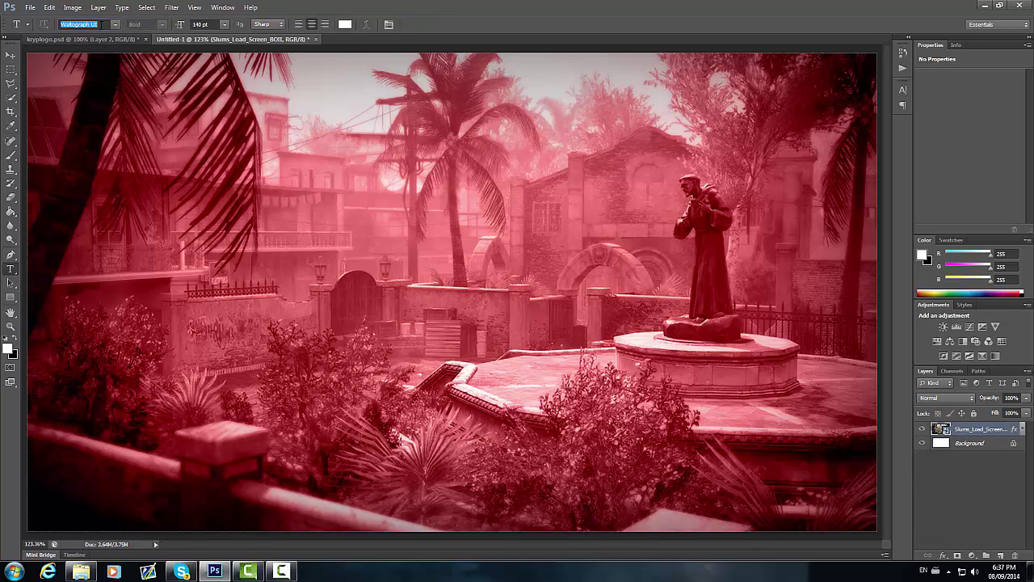
{"action": "type", "text": "Aldo the Apache"}
{"action": "key", "text": "Return"}
{"action": "left_click", "coordinate": [167, 132]}
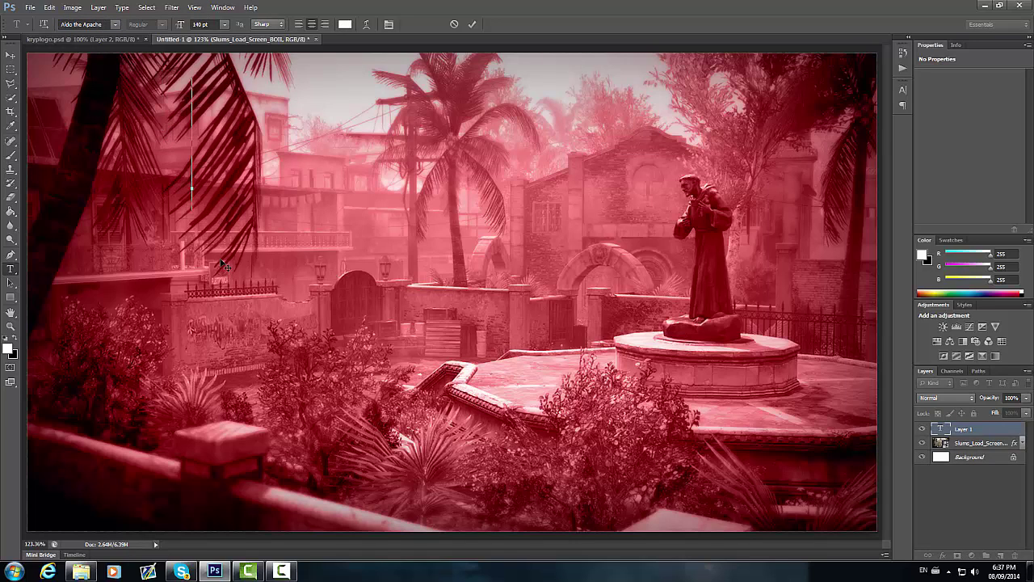
Enter the title "SOLO DOUBLE MOAB" and move it across the upper part of the image
{"action": "left_click_drag", "start_coordinate": [268, 278], "coordinate": [251, 266]}
{"action": "type", "text": "SOLO D"}
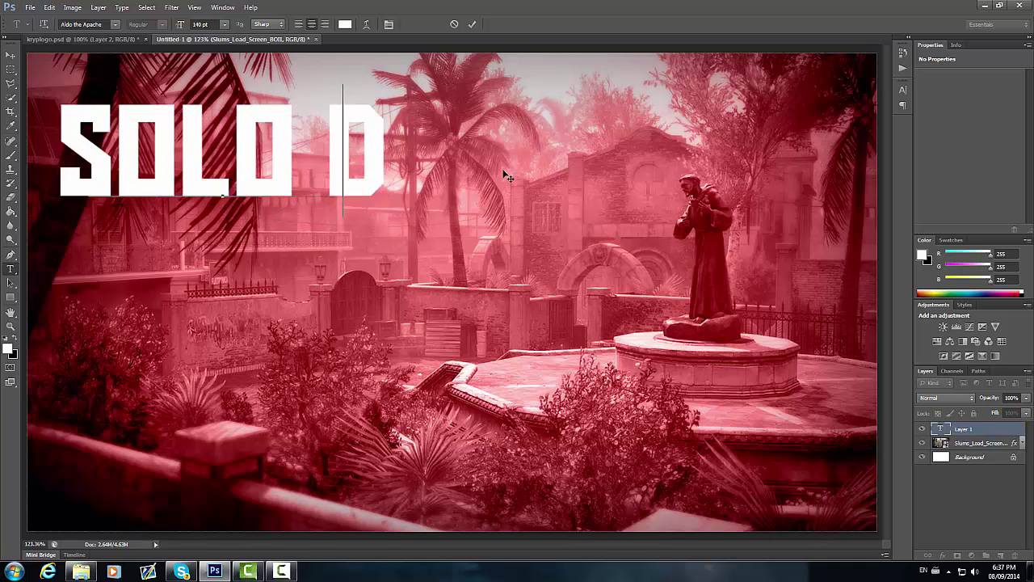
{"action": "key", "text": "BackSpace"}
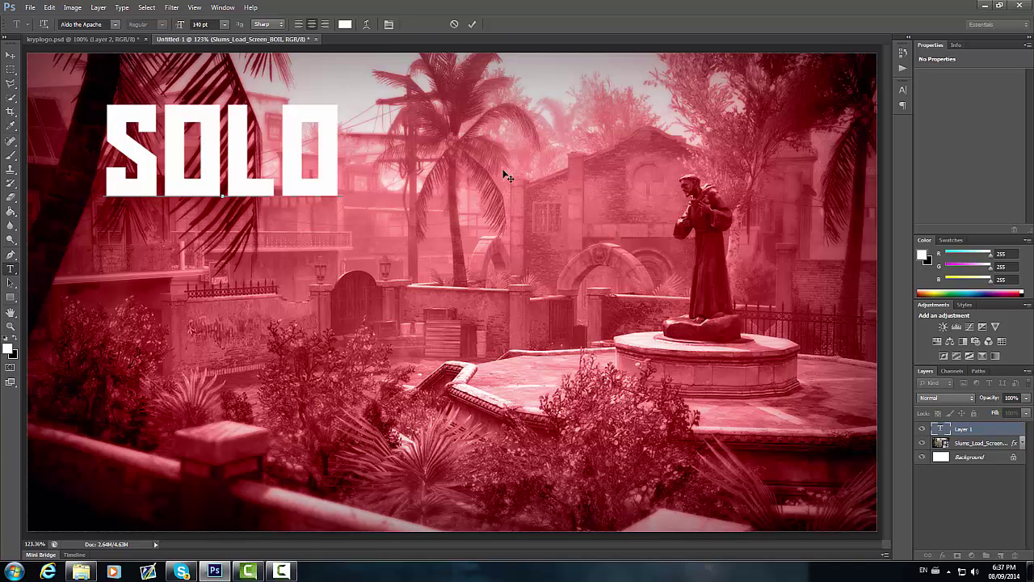
{"action": "type", "text": "DOUBL"}
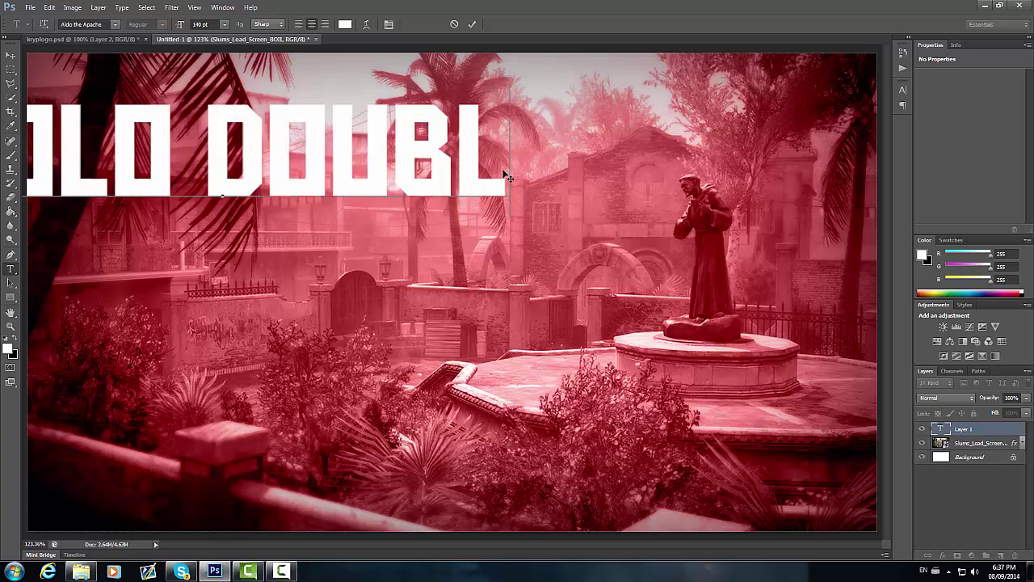
{"action": "type", "text": "E MOAB"}
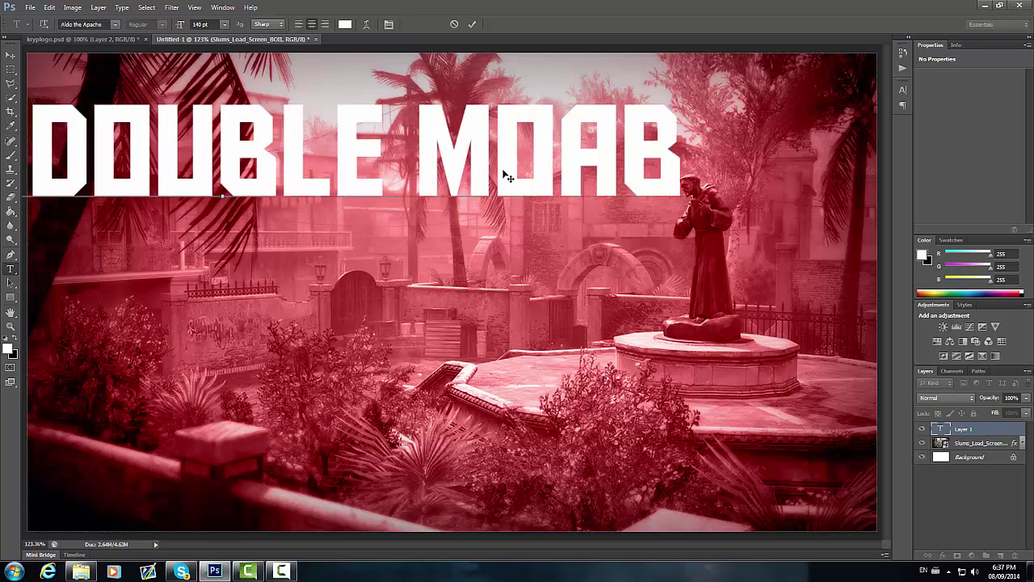
{"action": "left_click_drag", "start_coordinate": [582, 258], "coordinate": [657, 231]}
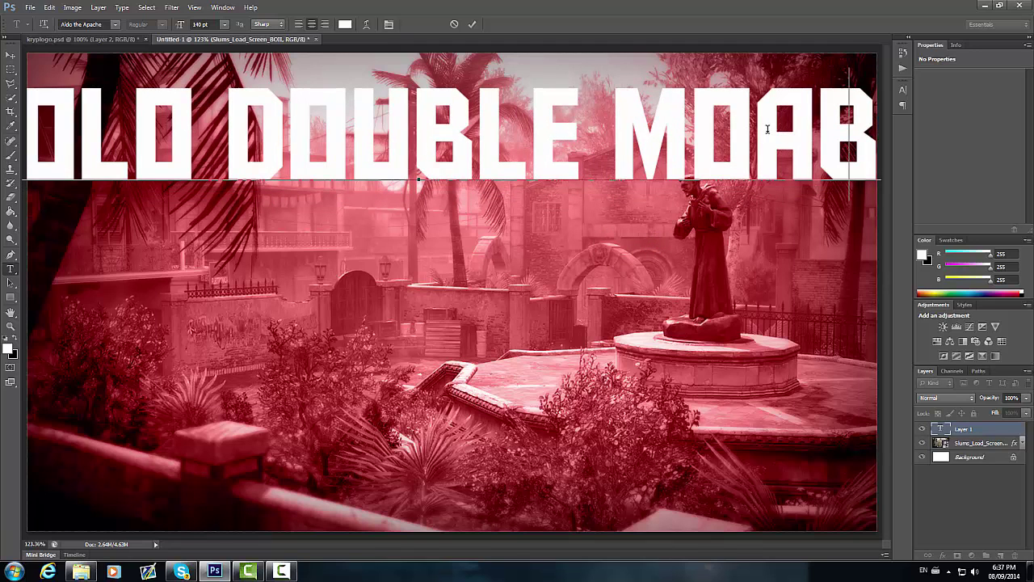
Delete the word "MOAB" from the end of the title
{"action": "key", "text": "BackSpace"}
{"action": "key", "text": "BackSpace"}
{"action": "key", "text": "BackSpace"}
{"action": "key", "text": "BackSpace"}
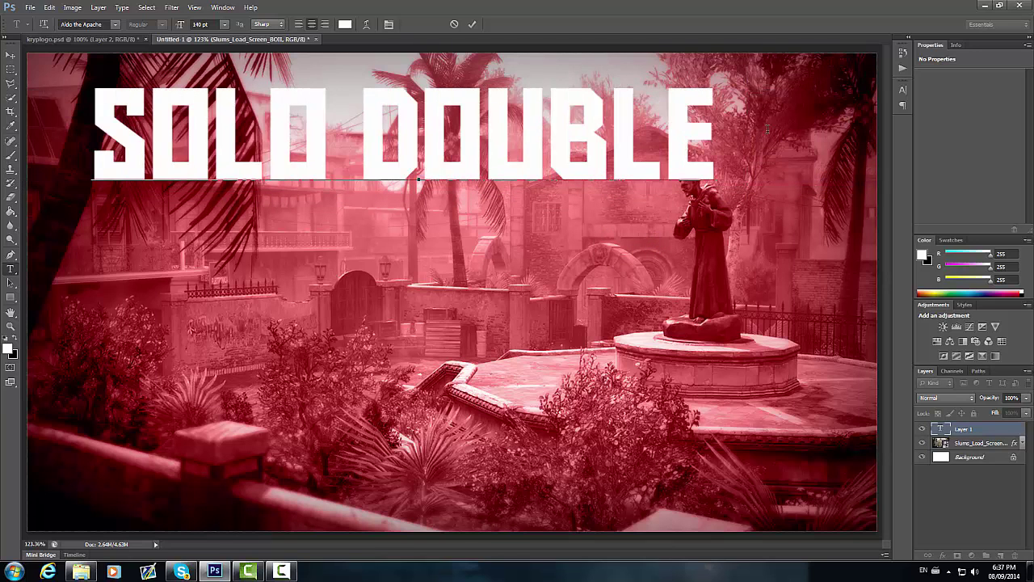
Delete the word "SOLO" from the start of the title and put the text cursor back after "DOUBLE"
{"action": "key", "text": "Left"}
{"action": "key", "text": "Left"}
{"action": "key", "text": "Left"}
{"action": "key", "text": "Left"}
{"action": "key", "text": "Left"}
{"action": "key", "text": "Left"}
{"action": "key", "text": "Left"}
{"action": "key", "text": "Left"}
{"action": "key", "text": "Left"}
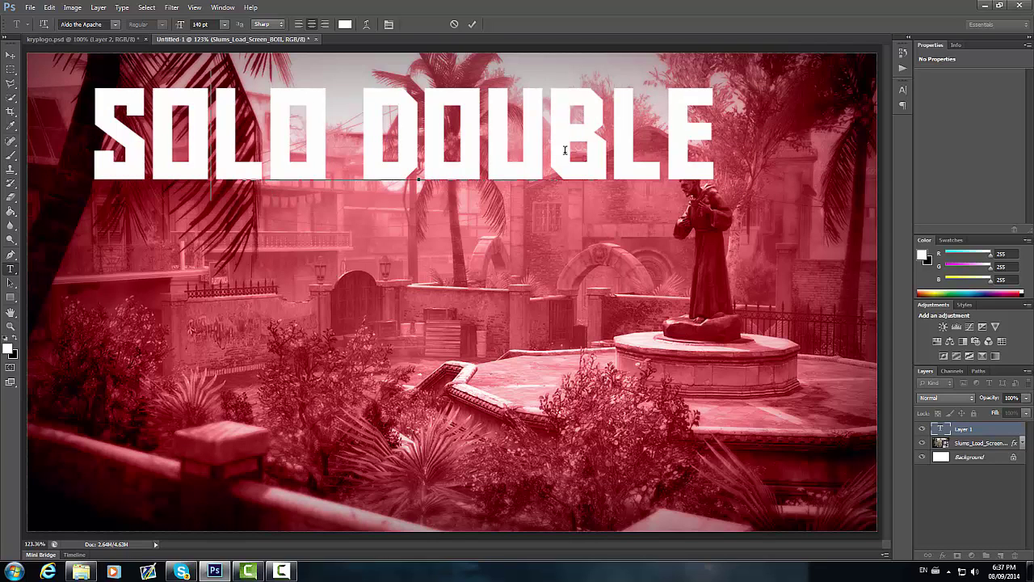
{"action": "key", "text": "BackSpace"}
{"action": "key", "text": "BackSpace"}
{"action": "key", "text": "BackSpace"}
{"action": "key", "text": "BackSpace"}
{"action": "left_click", "coordinate": [618, 143]}
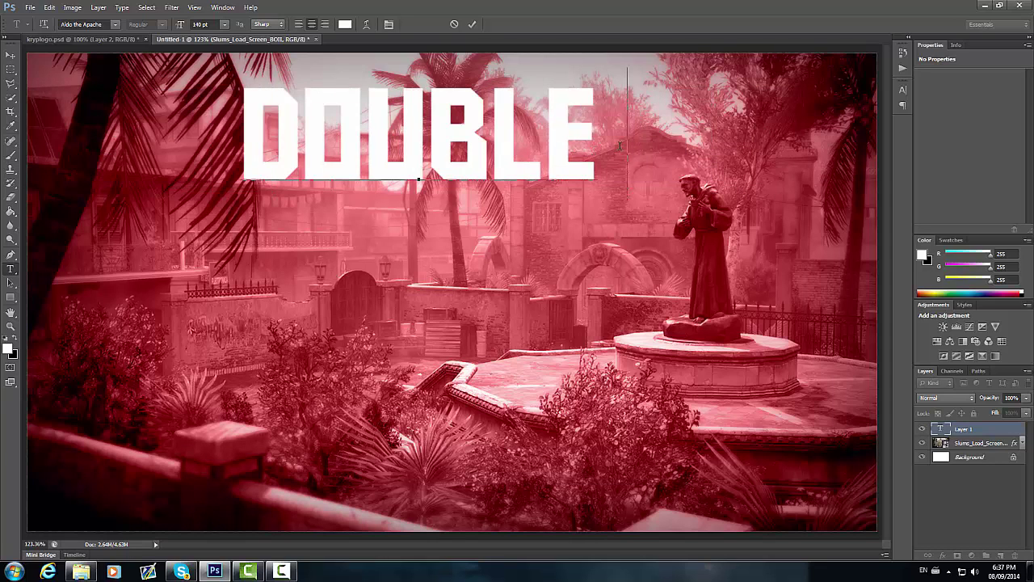
Switch to Skype to view the topmost recent conversation, and return to Photoshop
{"action": "left_click", "coordinate": [183, 571]}
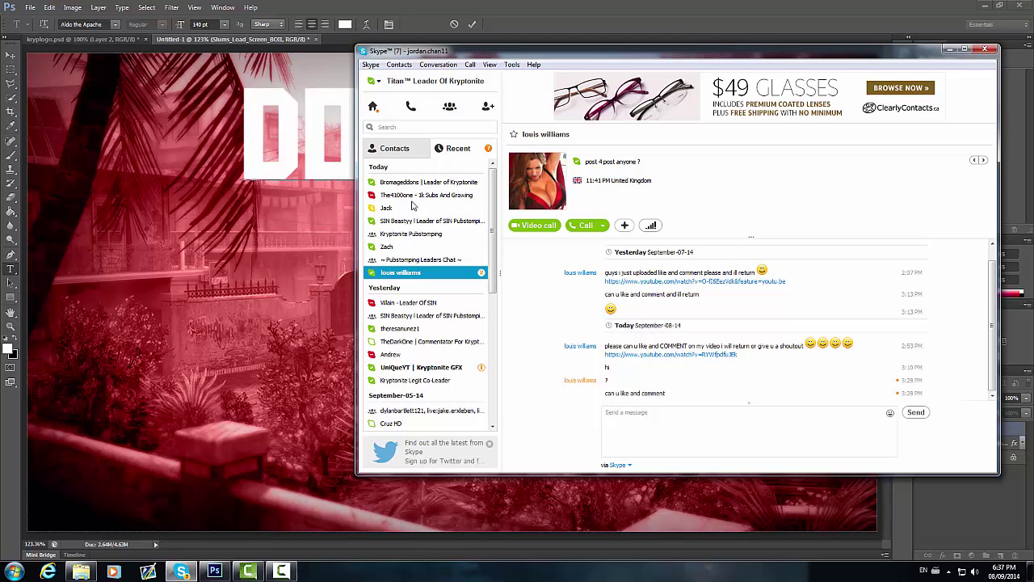
{"action": "left_click", "coordinate": [417, 184]}
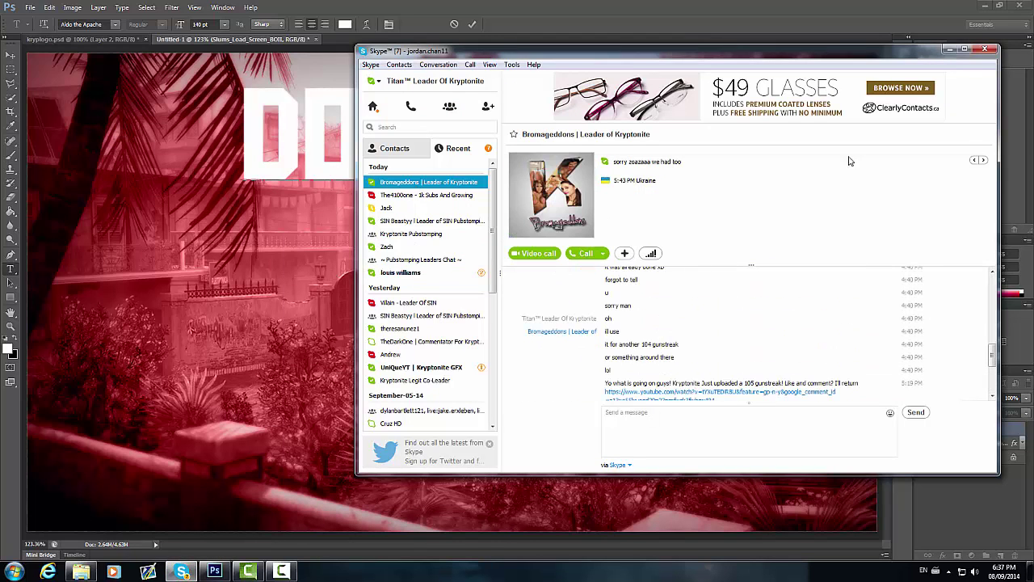
{"action": "left_click", "coordinate": [986, 51]}
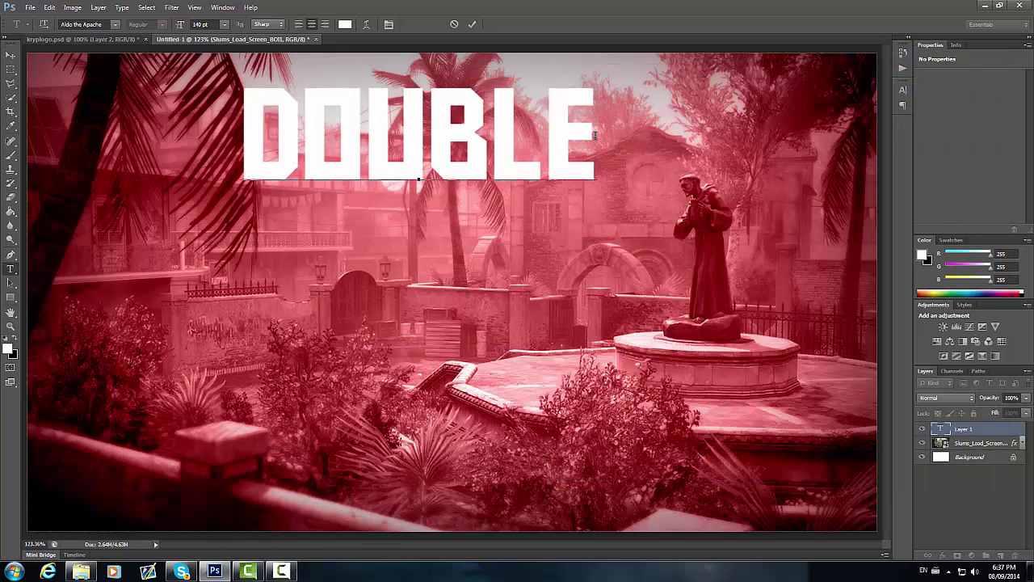
Replace the title text with "94 GUNSTREAK", centre it across the upper part of the image and commit it
{"action": "key", "text": "Left"}
{"action": "key", "text": "Left"}
{"action": "key", "text": "Left"}
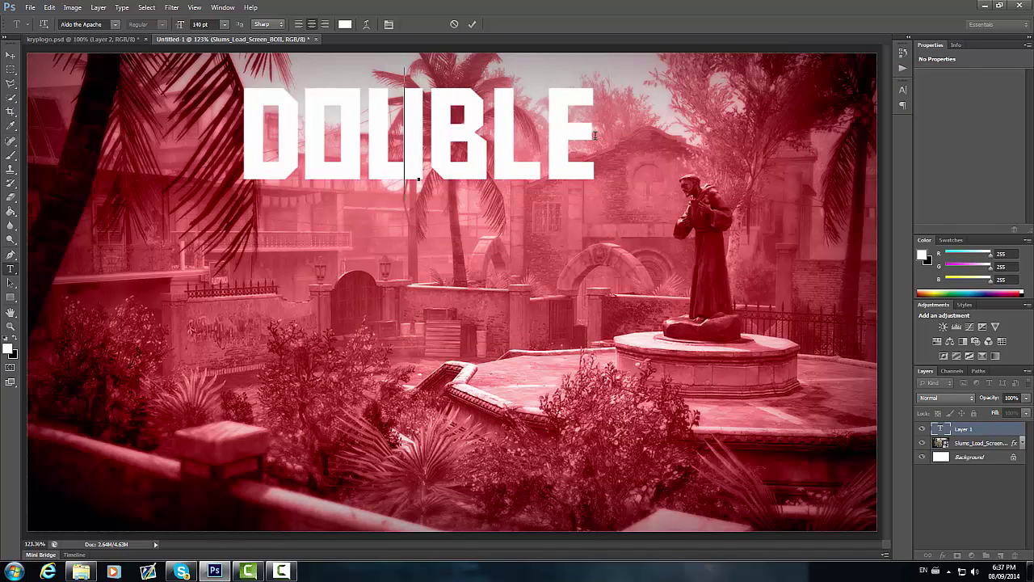
{"action": "key", "text": "ctrl+a"}
{"action": "key", "text": "BackSpace"}
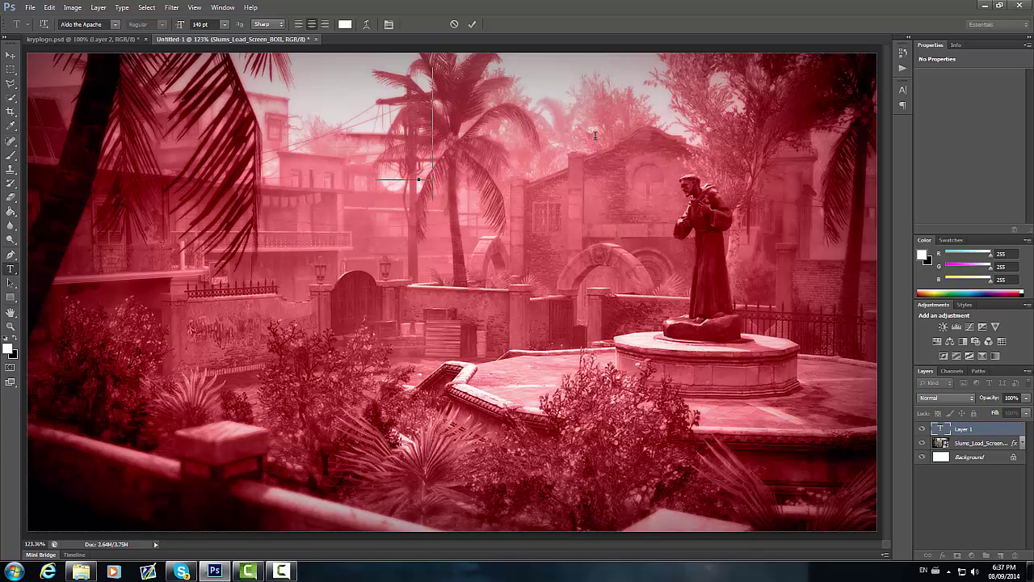
{"action": "type", "text": "94"}
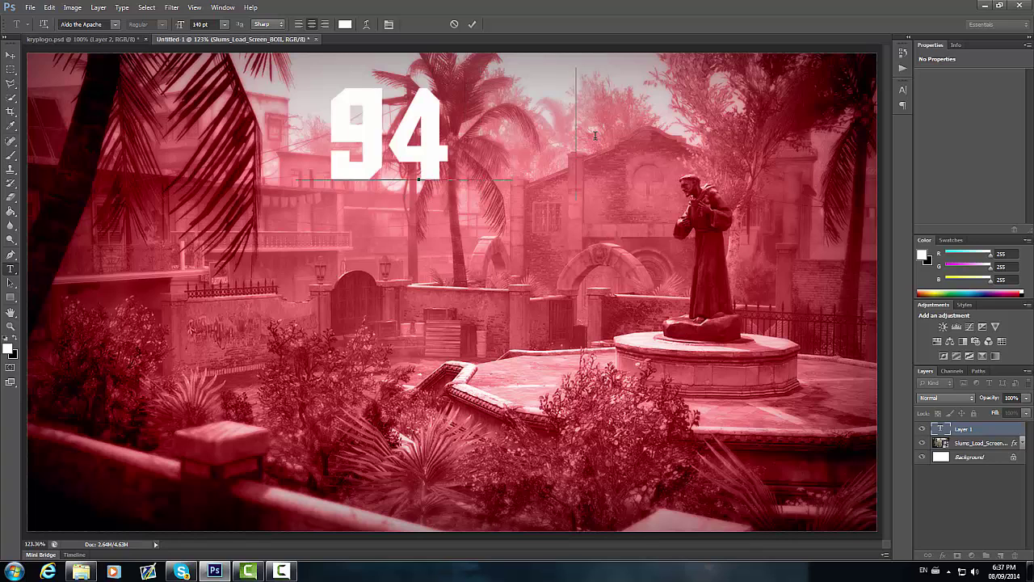
{"action": "type", "text": " GUNSTREAK"}
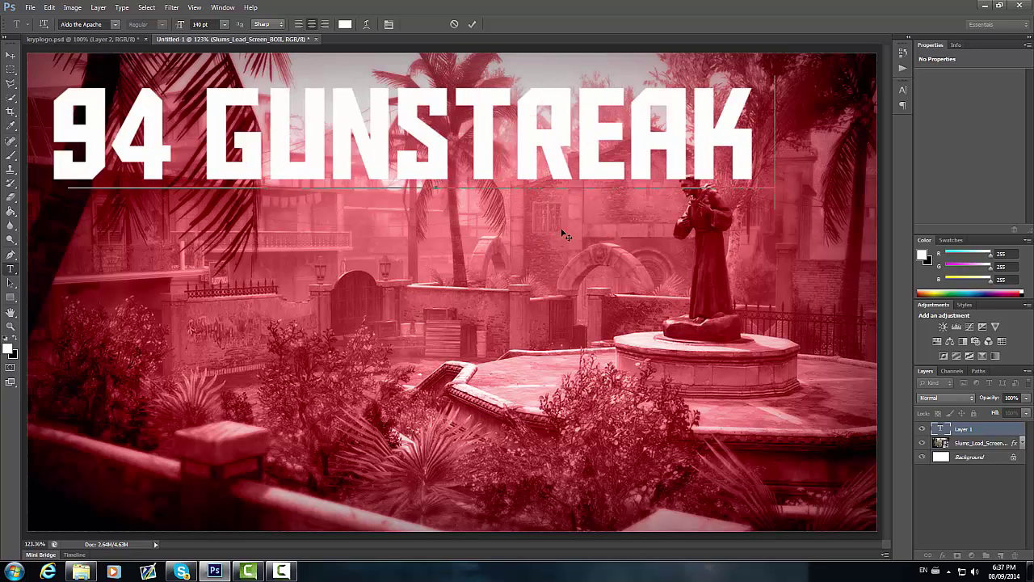
{"action": "left_click_drag", "start_coordinate": [560, 231], "coordinate": [607, 232]}
{"action": "left_click", "coordinate": [966, 431]}
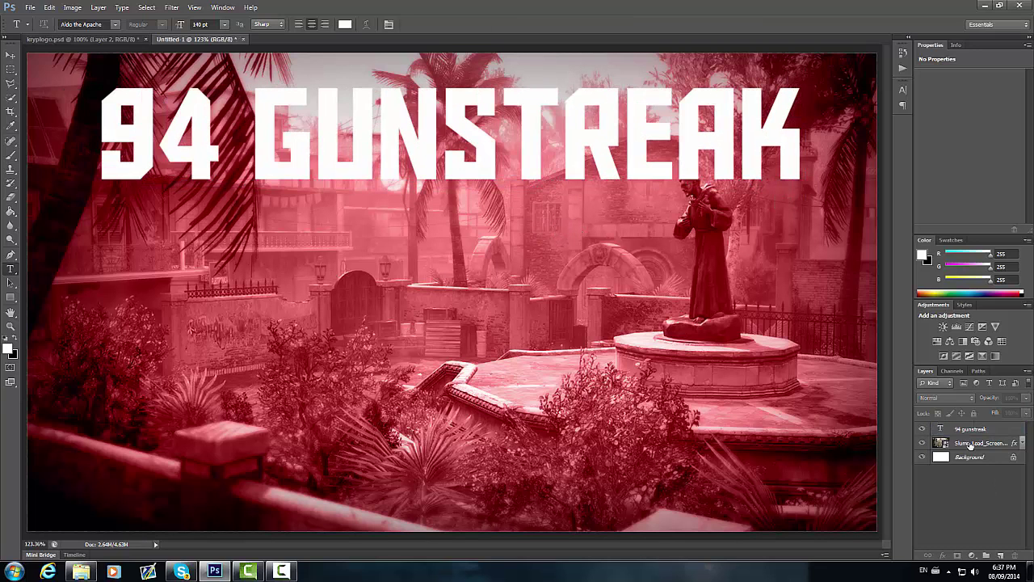
Scale the title up to about 117% width and 146% height so it spans nearly the full image width
{"action": "key", "text": "ctrl+t"}
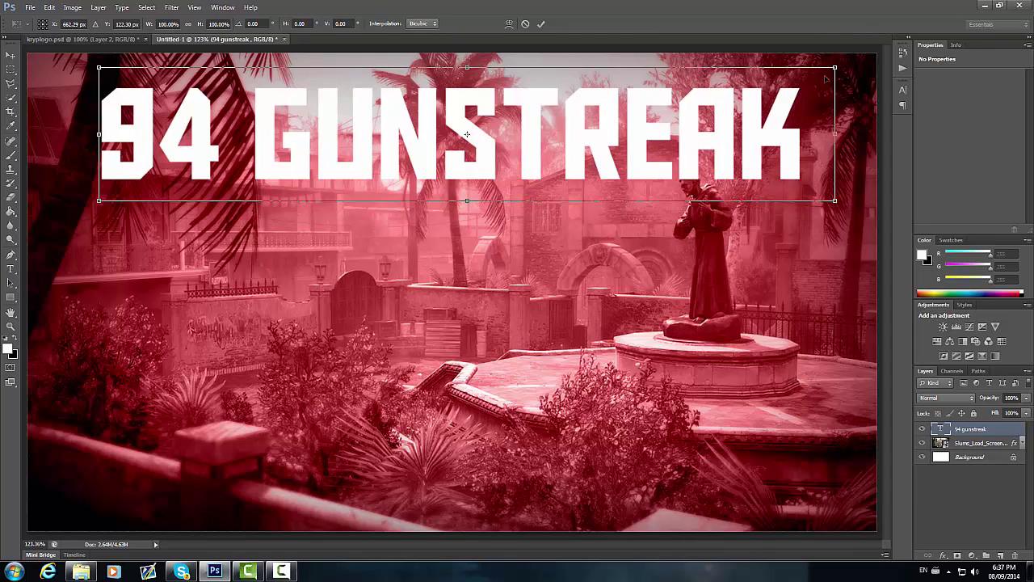
{"action": "left_click_drag", "start_coordinate": [847, 63], "coordinate": [881, 50]}
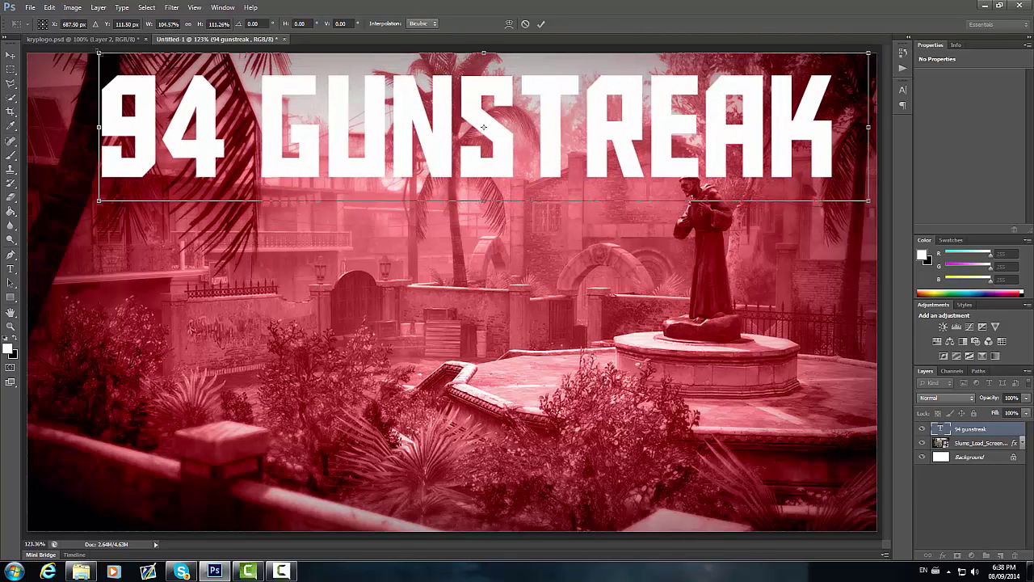
{"action": "left_click_drag", "start_coordinate": [98, 67], "coordinate": [37, 30]}
{"action": "left_click_drag", "start_coordinate": [325, 130], "coordinate": [336, 156]}
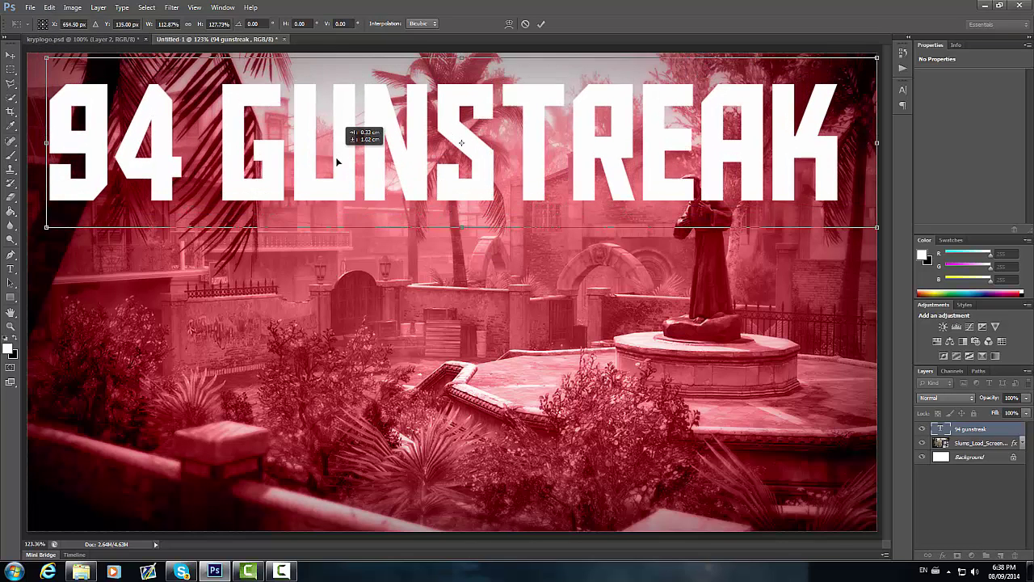
{"action": "left_click_drag", "start_coordinate": [876, 58], "coordinate": [844, 52]}
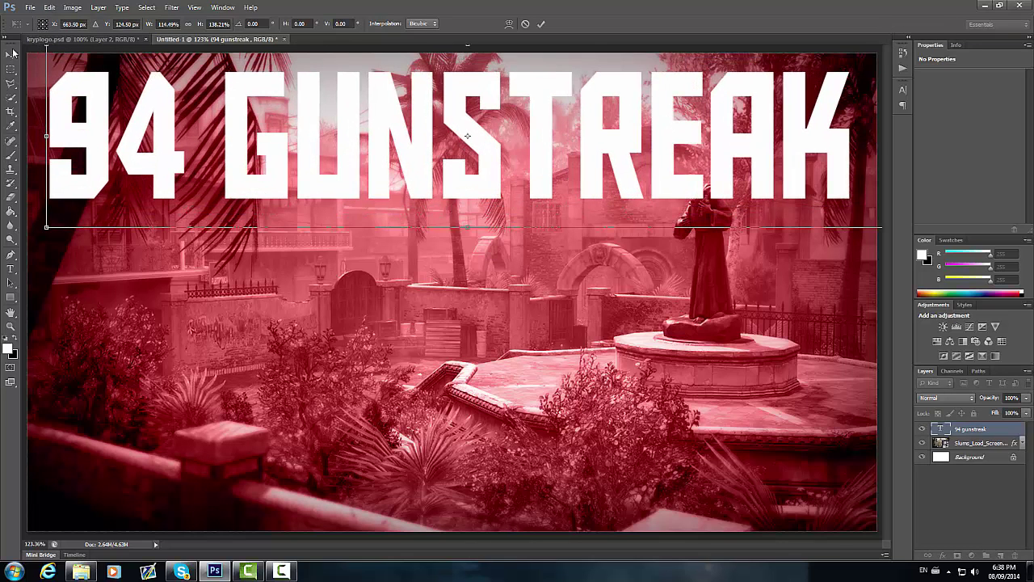
{"action": "left_click_drag", "start_coordinate": [46, 47], "coordinate": [28, 37]}
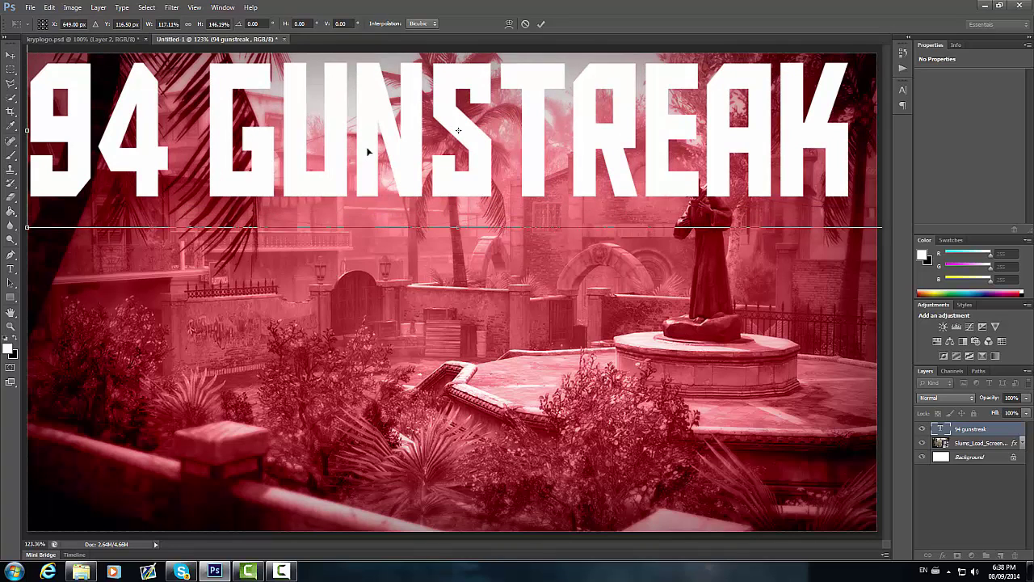
Move the enlarged title slightly down and to the right to centre it near the top edge, and apply the transform
{"action": "left_click_drag", "start_coordinate": [366, 151], "coordinate": [372, 162]}
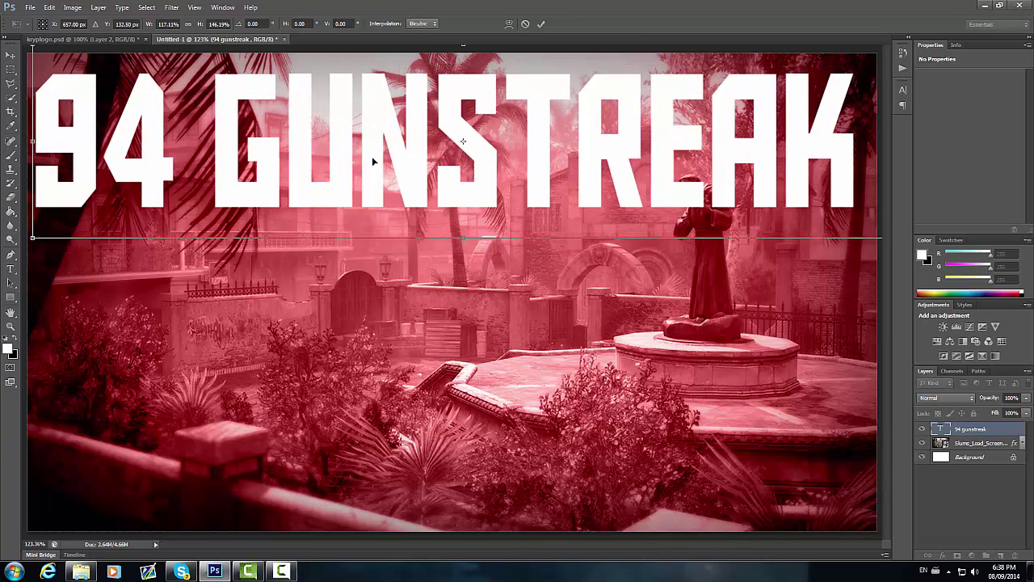
{"action": "key", "text": "Right"}
{"action": "key", "text": "Right"}
{"action": "key", "text": "Right"}
{"action": "key", "text": "Right"}
{"action": "key", "text": "Right"}
{"action": "key", "text": "Right"}
{"action": "key", "text": "Right"}
{"action": "key", "text": "Right"}
{"action": "key", "text": "Right"}
{"action": "key", "text": "Right"}
{"action": "key", "text": "Right"}
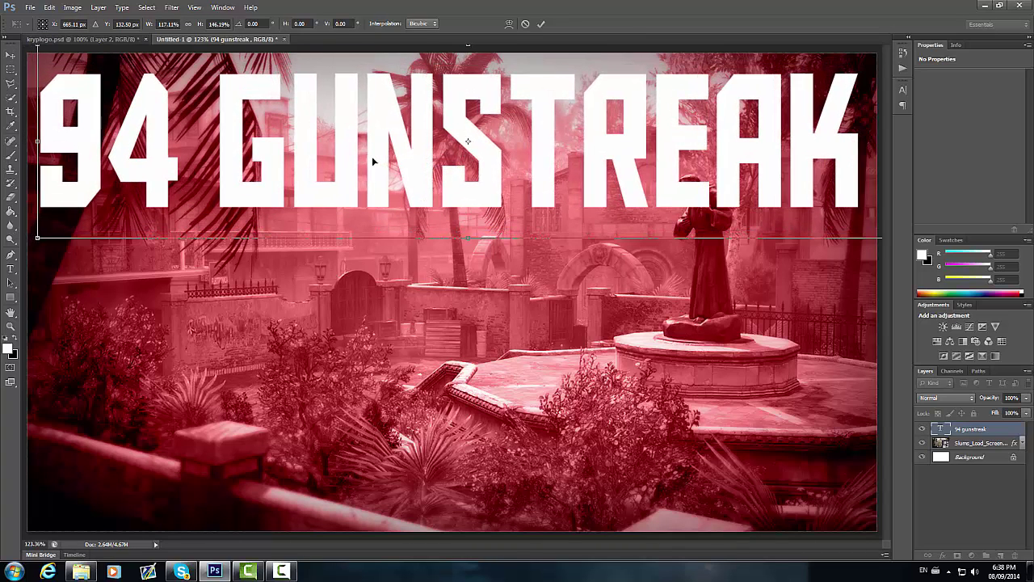
{"action": "key", "text": "Return"}
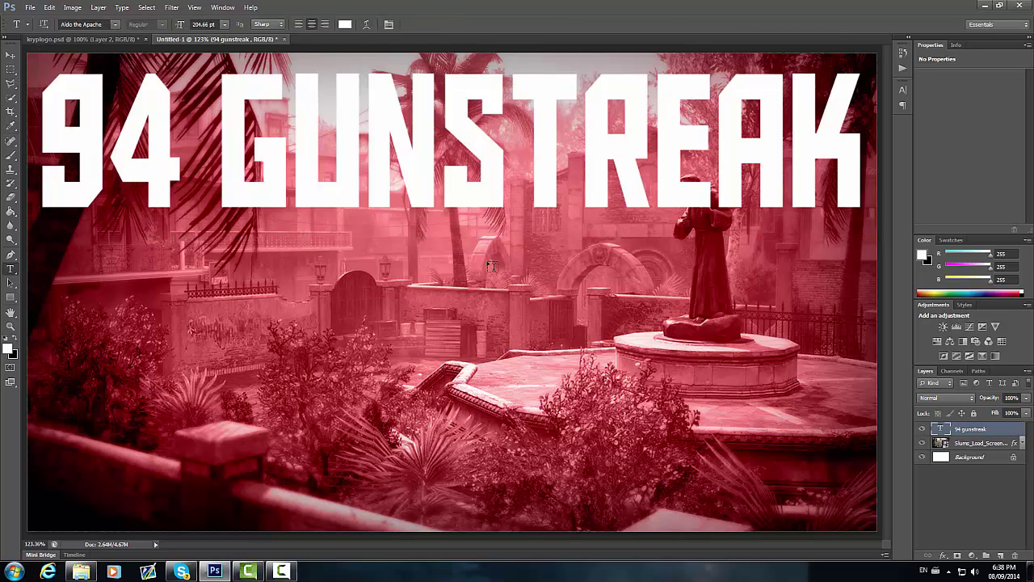
Rotate the title counter-clockwise by about 1.6° so it slants upward, and apply the rotation
{"action": "key", "text": "ctrl+t"}
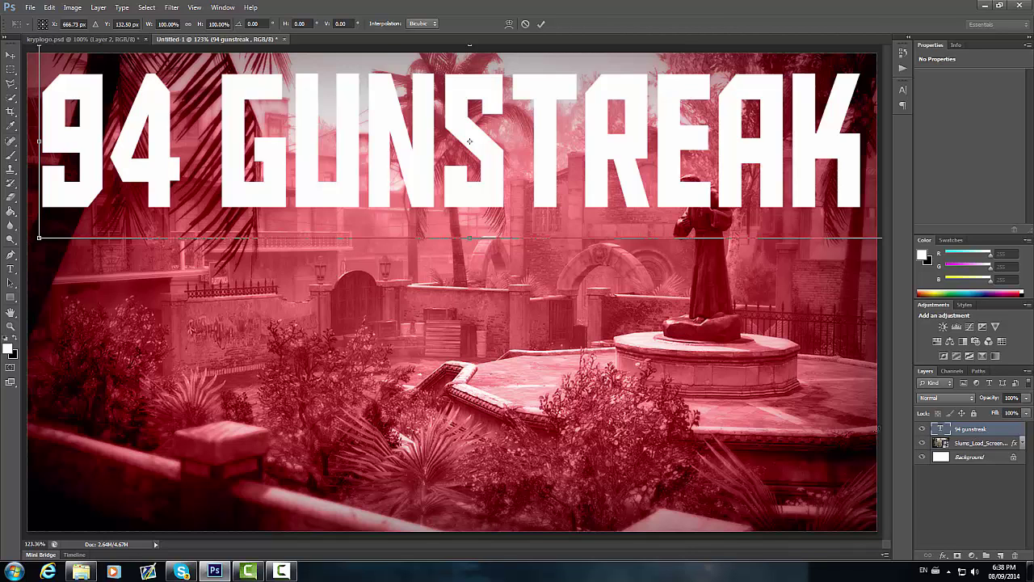
{"action": "left_click_drag", "start_coordinate": [48, 255], "coordinate": [57, 266]}
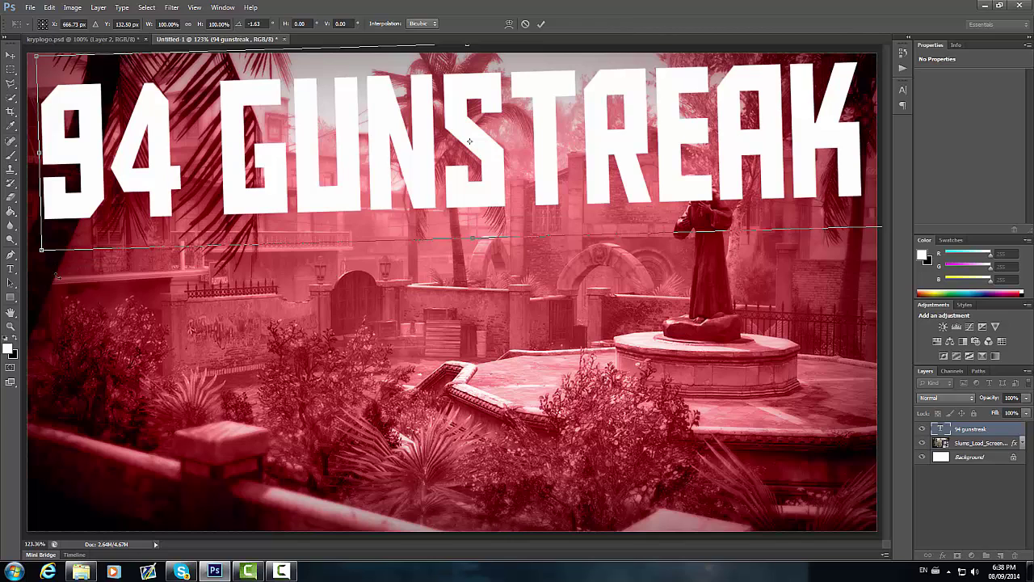
{"action": "key", "text": "Return"}
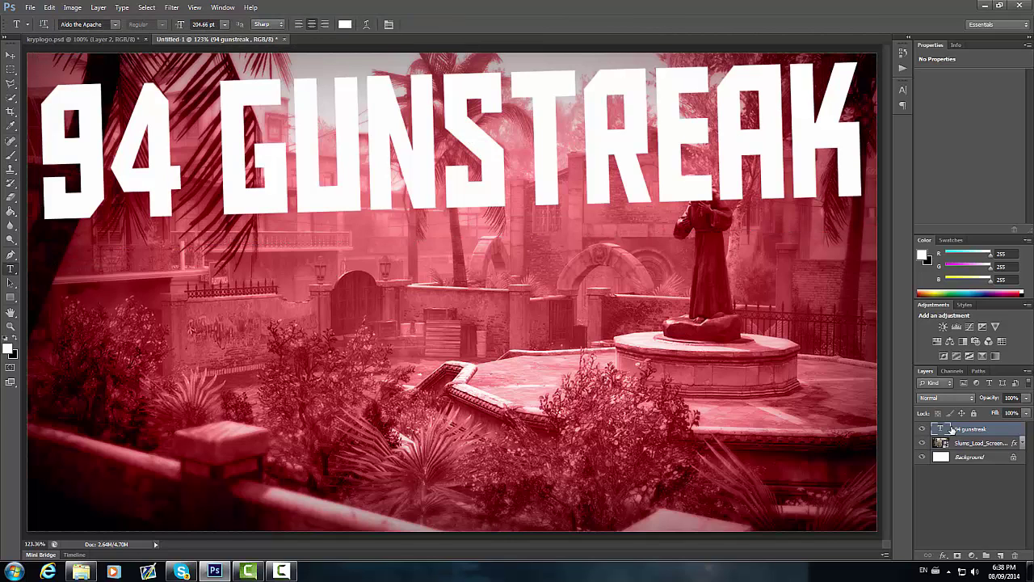
Add a Gradient Overlay to the title layer and set the gradient's black stop to dark grey 272727
{"action": "right_click", "coordinate": [953, 429]}
{"action": "left_click", "coordinate": [954, 429]}
{"action": "double_click", "coordinate": [953, 430]}
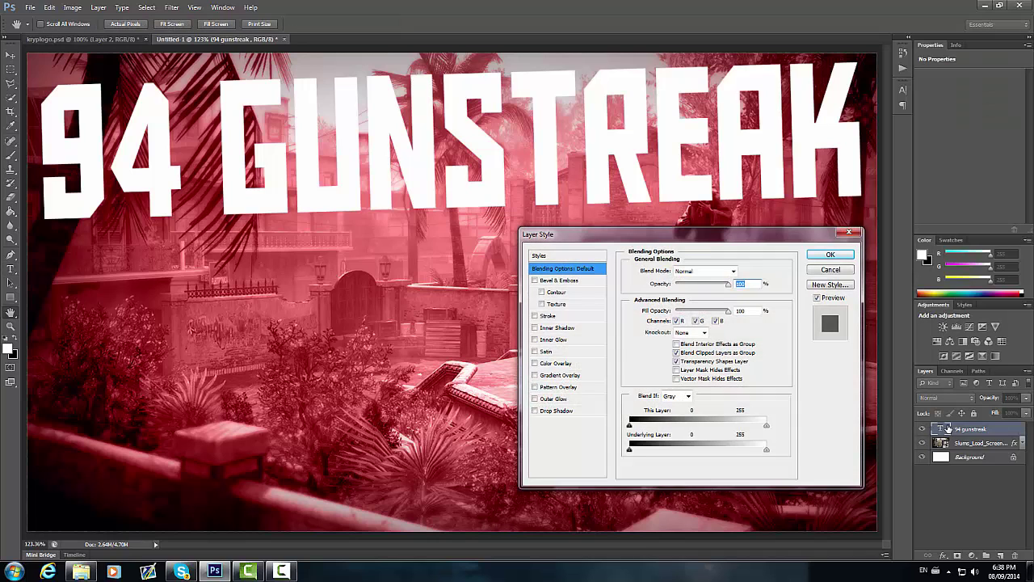
{"action": "left_click", "coordinate": [535, 376]}
{"action": "left_click", "coordinate": [557, 375]}
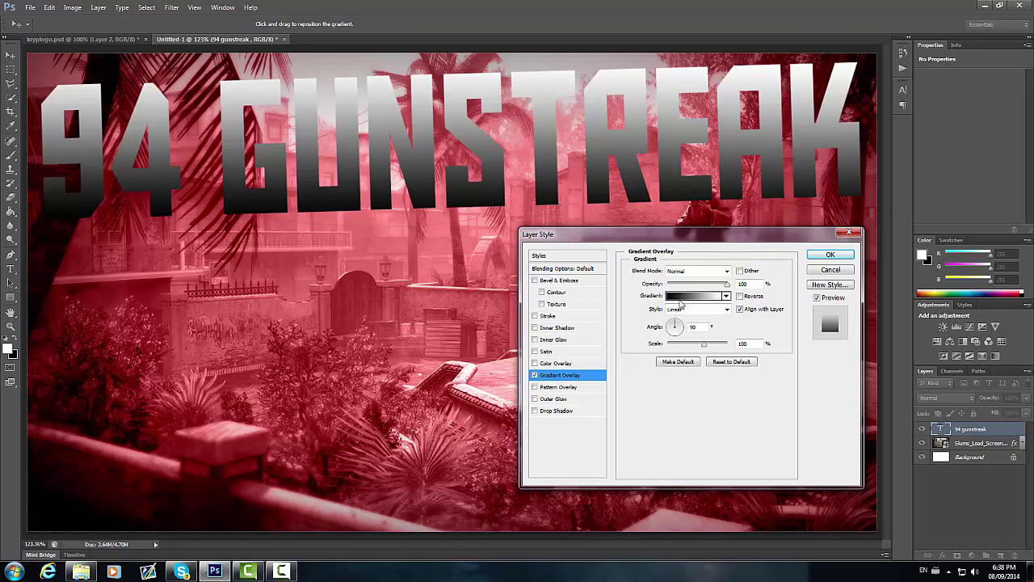
{"action": "left_click", "coordinate": [690, 298]}
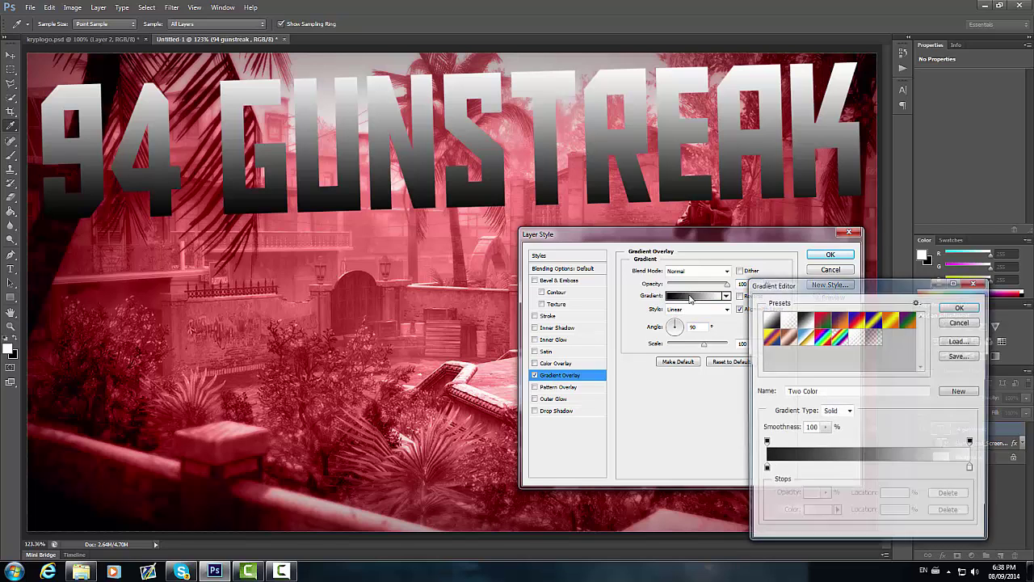
{"action": "double_click", "coordinate": [766, 469]}
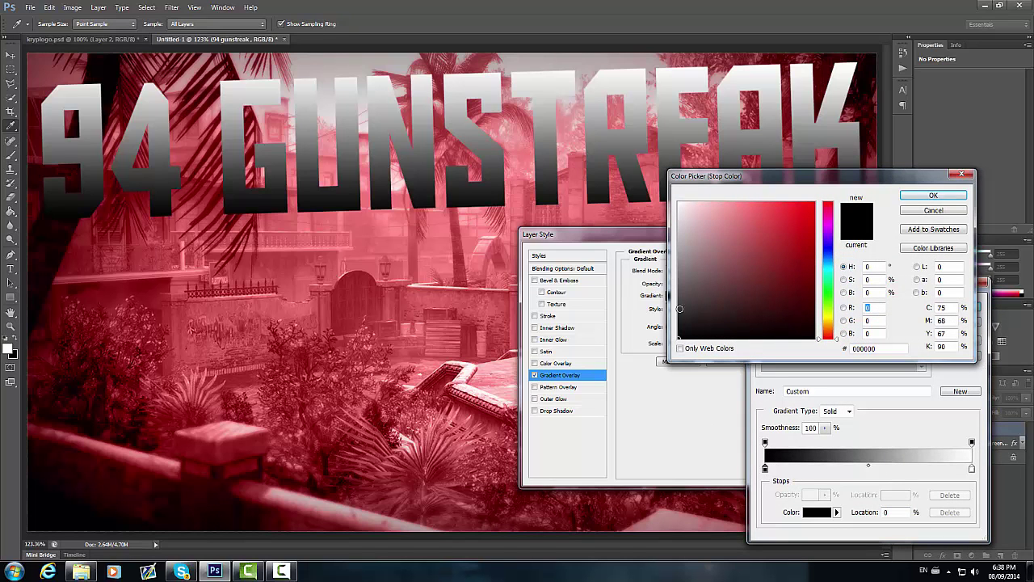
{"action": "left_click", "coordinate": [678, 318]}
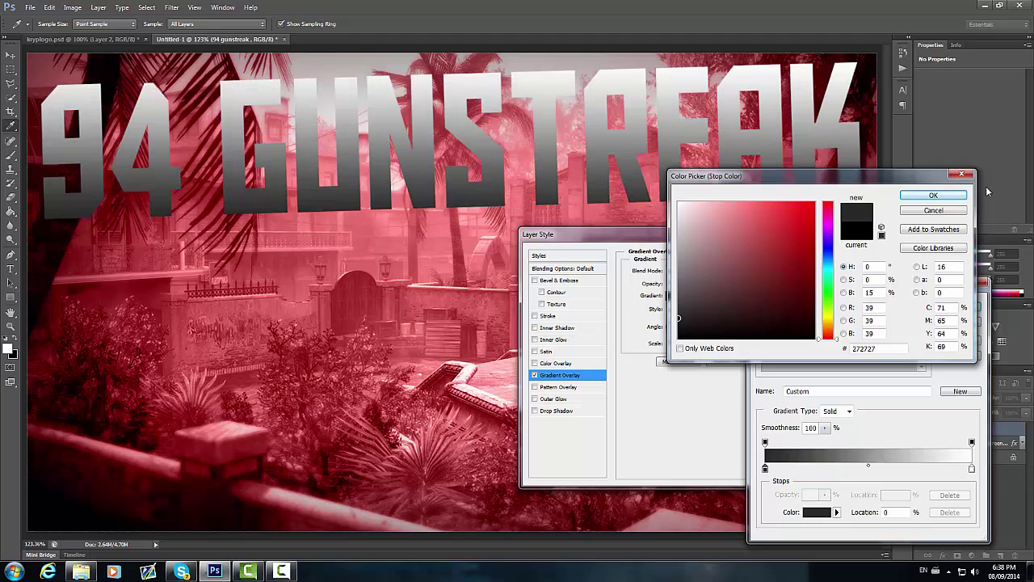
{"action": "left_click", "coordinate": [931, 196]}
Set the gradient's white stop to bright green 00ff36 and accept the gradient
{"action": "double_click", "coordinate": [972, 470]}
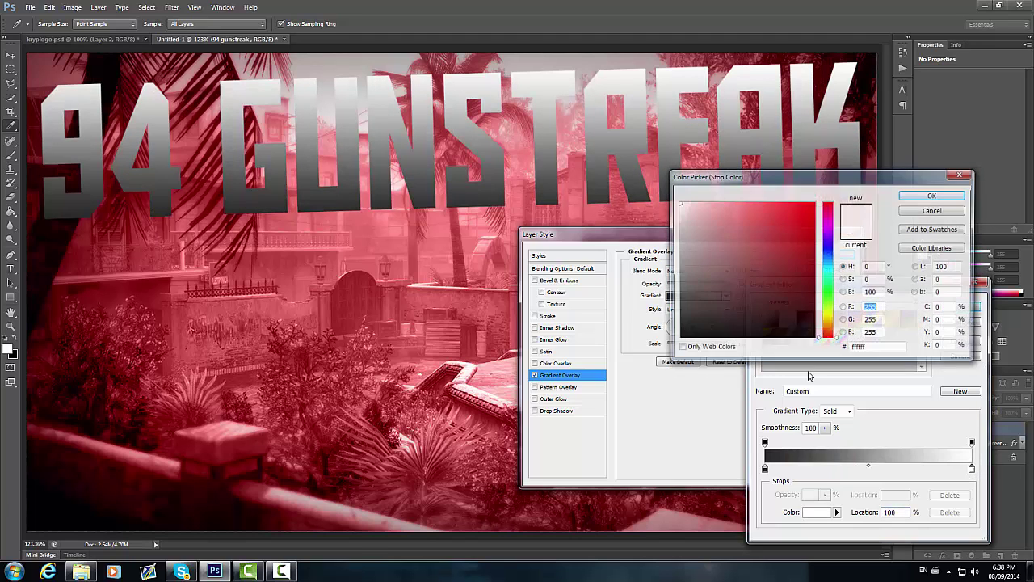
{"action": "left_click_drag", "start_coordinate": [828, 208], "coordinate": [832, 289]}
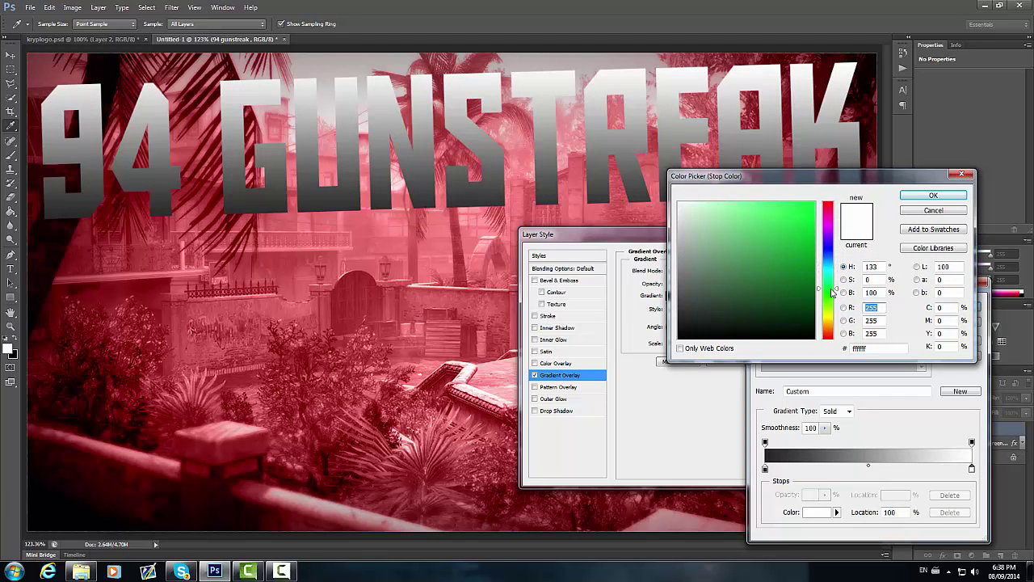
{"action": "left_click_drag", "start_coordinate": [773, 273], "coordinate": [856, 182]}
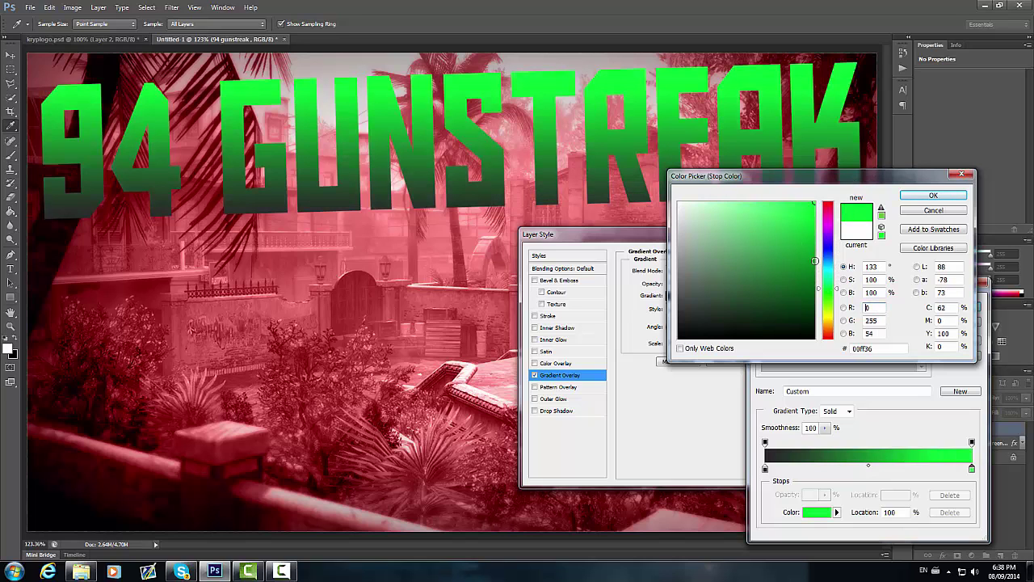
{"action": "left_click", "coordinate": [933, 197]}
{"action": "left_click", "coordinate": [960, 304]}
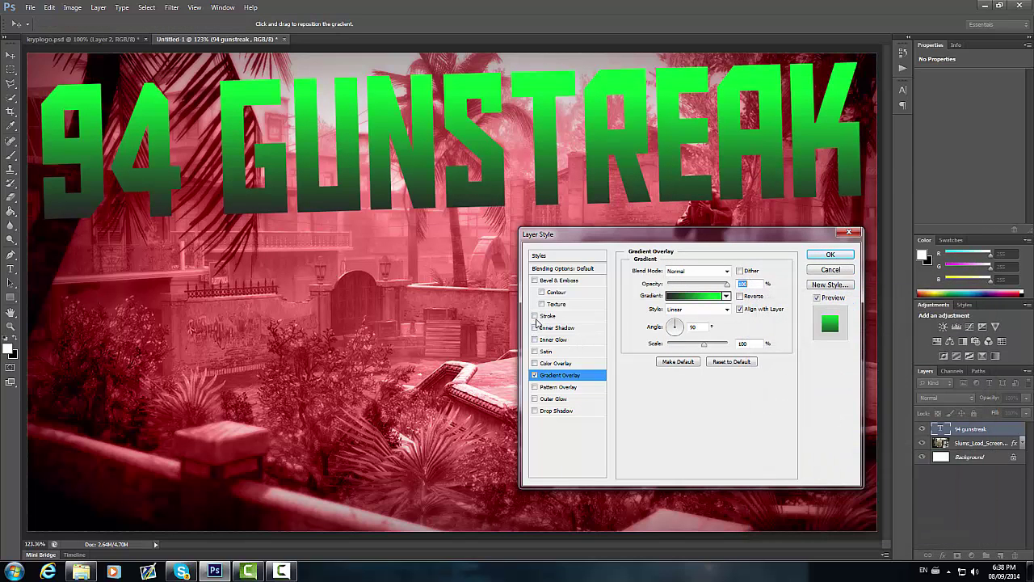
Add a black Stroke around the outside of the title letters, about 4 px thick
{"action": "left_click", "coordinate": [534, 316]}
{"action": "left_click", "coordinate": [549, 316]}
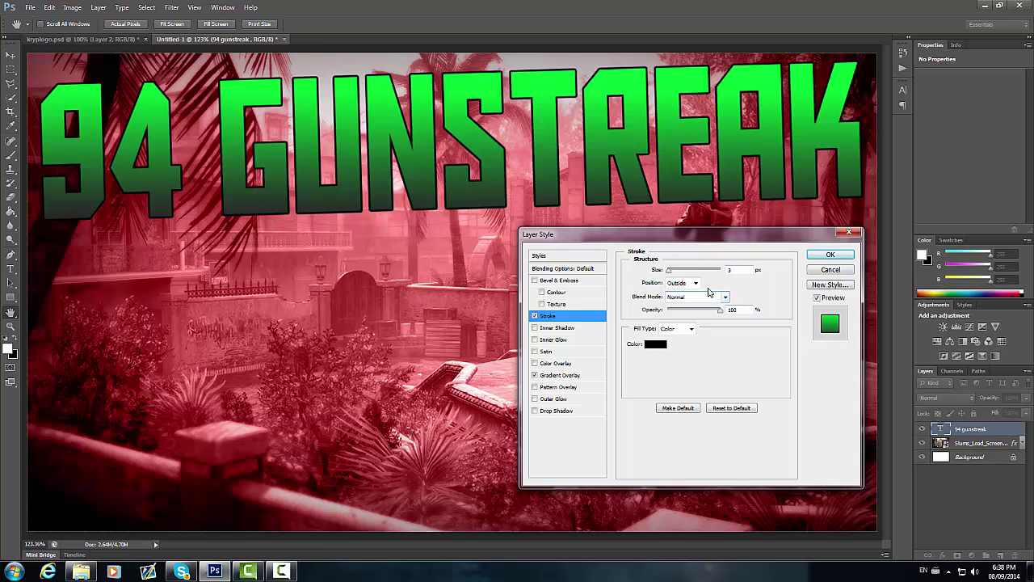
{"action": "type", "text": "4"}
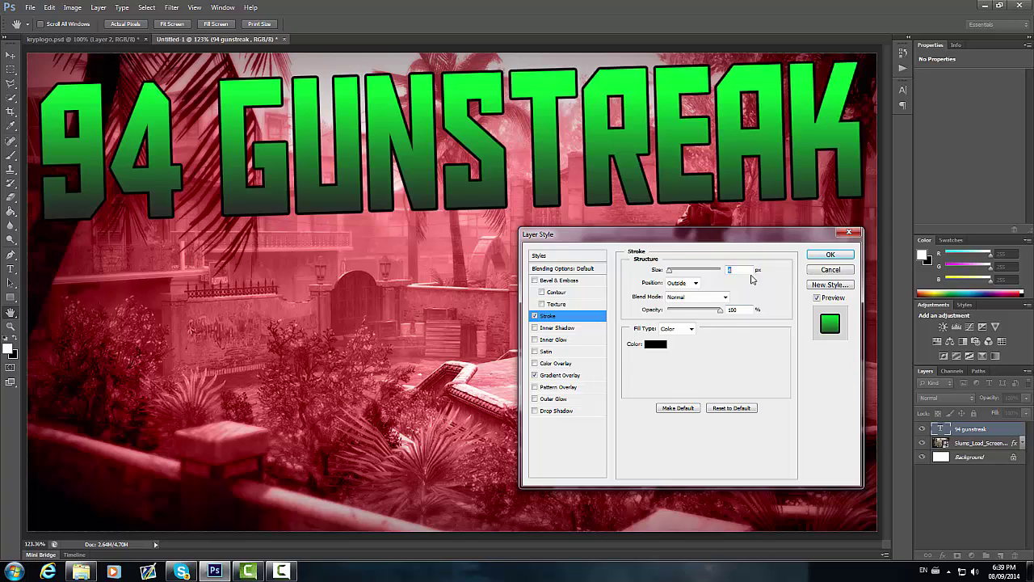
{"action": "double_click", "coordinate": [730, 269]}
{"action": "type", "text": "4"}
{"action": "key", "text": "Up"}
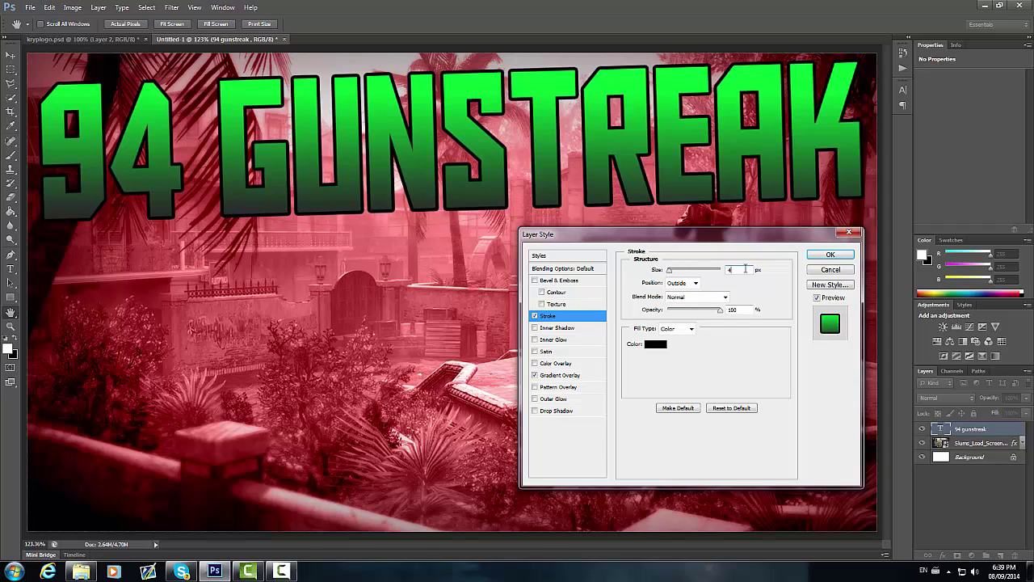
{"action": "key", "text": "Down"}
{"action": "key", "text": "Down"}
{"action": "key", "text": "Down"}
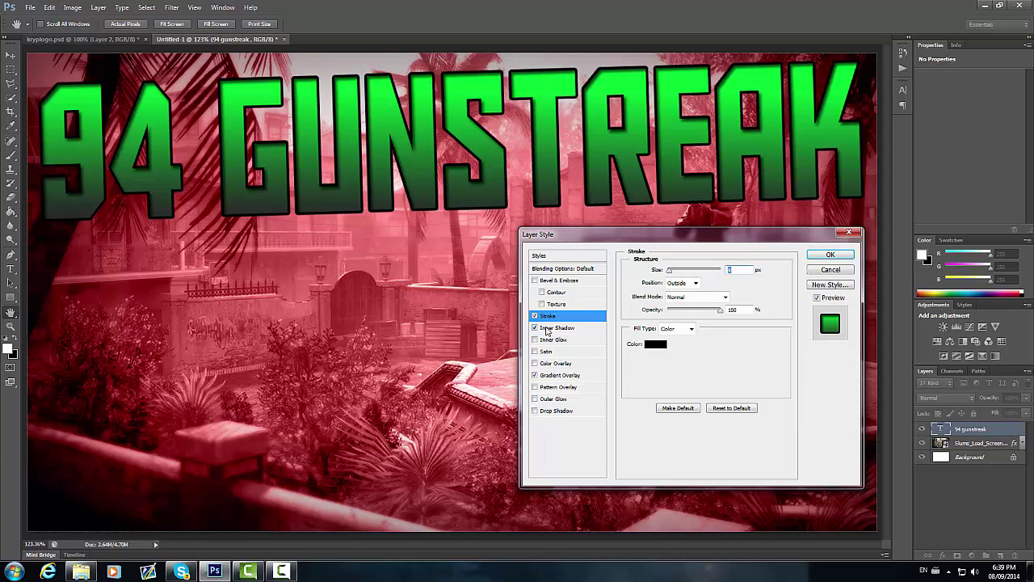
Give the title an Inner Shadow with 100% opacity, 0 px distance and a size of about 30 px
{"action": "left_click", "coordinate": [549, 327]}
{"action": "left_click_drag", "start_coordinate": [671, 320], "coordinate": [666, 319]}
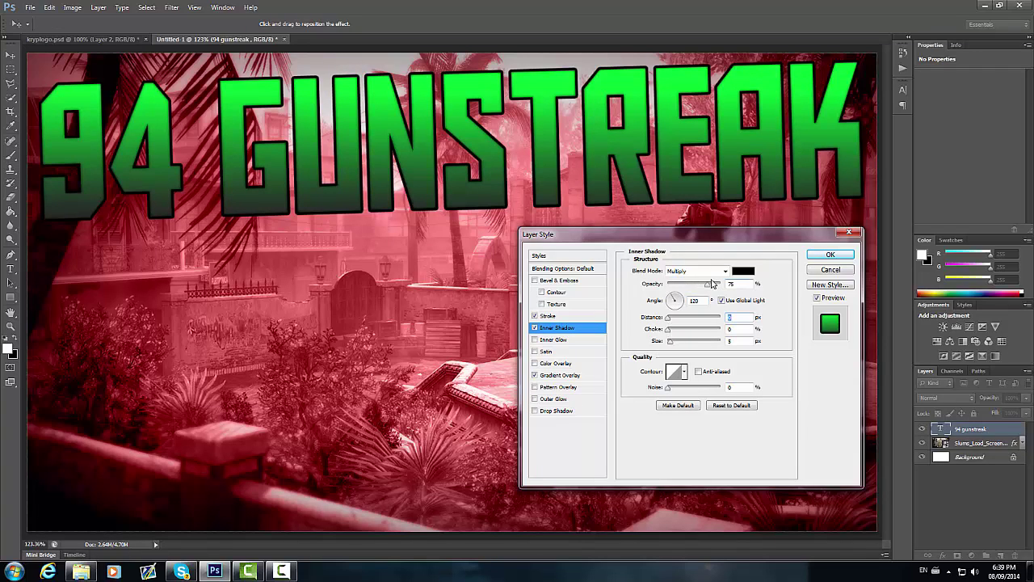
{"action": "left_click_drag", "start_coordinate": [670, 341], "coordinate": [661, 318]}
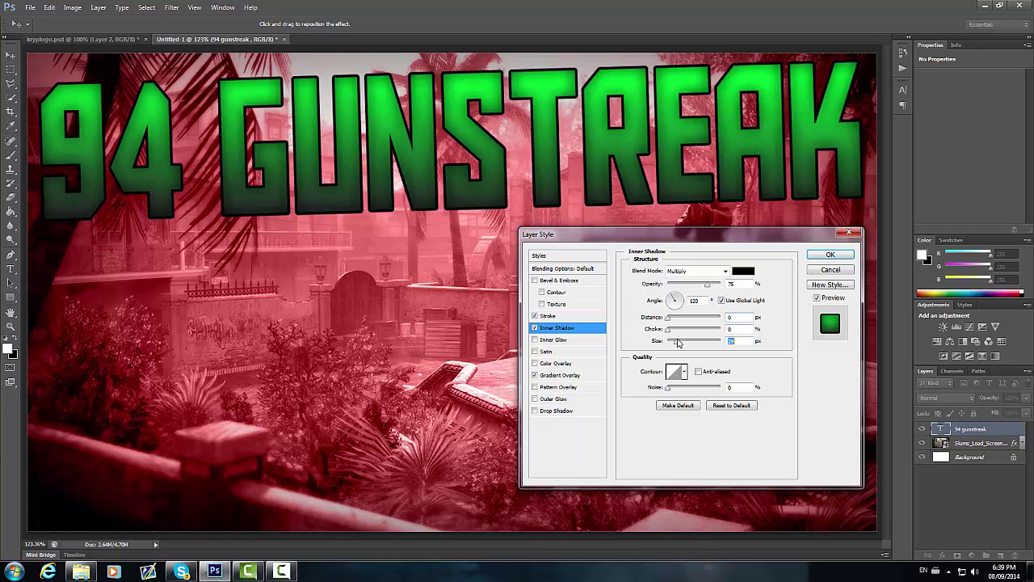
{"action": "left_click_drag", "start_coordinate": [707, 284], "coordinate": [741, 286]}
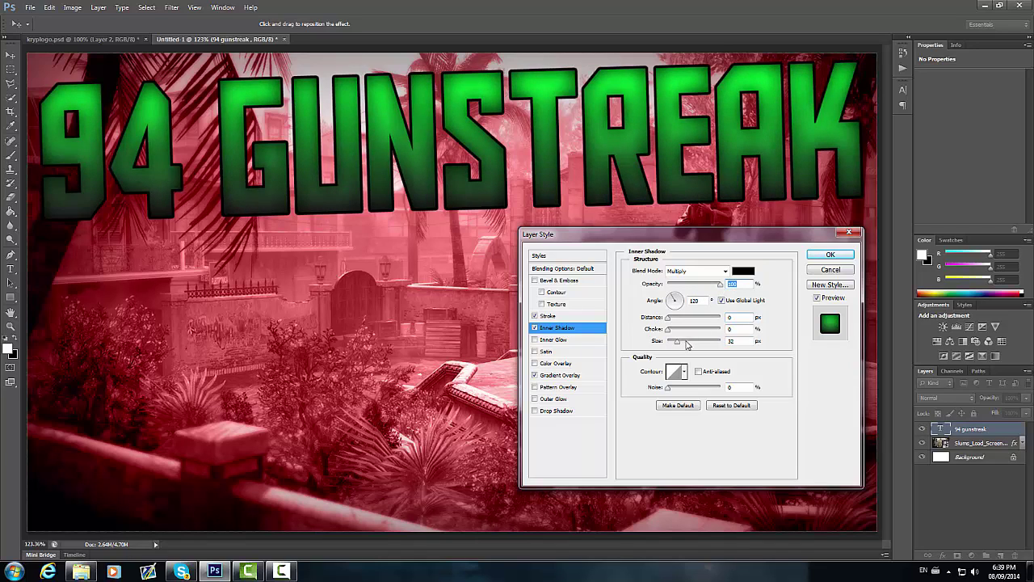
{"action": "left_click_drag", "start_coordinate": [676, 345], "coordinate": [677, 344]}
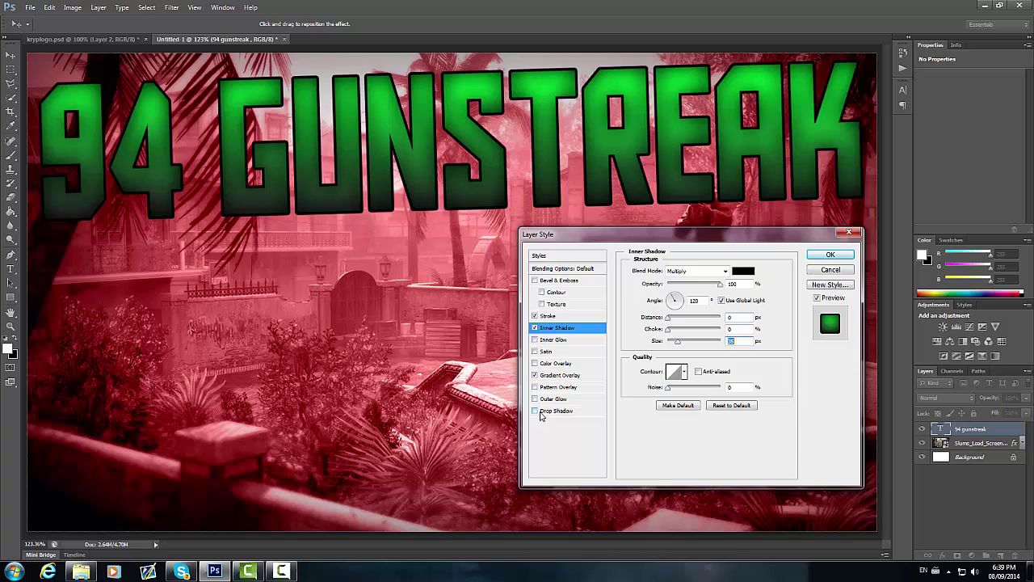
Add a Drop Shadow with a larger distance to the title, and apply the layer style
{"action": "left_click", "coordinate": [535, 411]}
{"action": "left_click", "coordinate": [547, 416]}
{"action": "left_click_drag", "start_coordinate": [672, 319], "coordinate": [679, 318]}
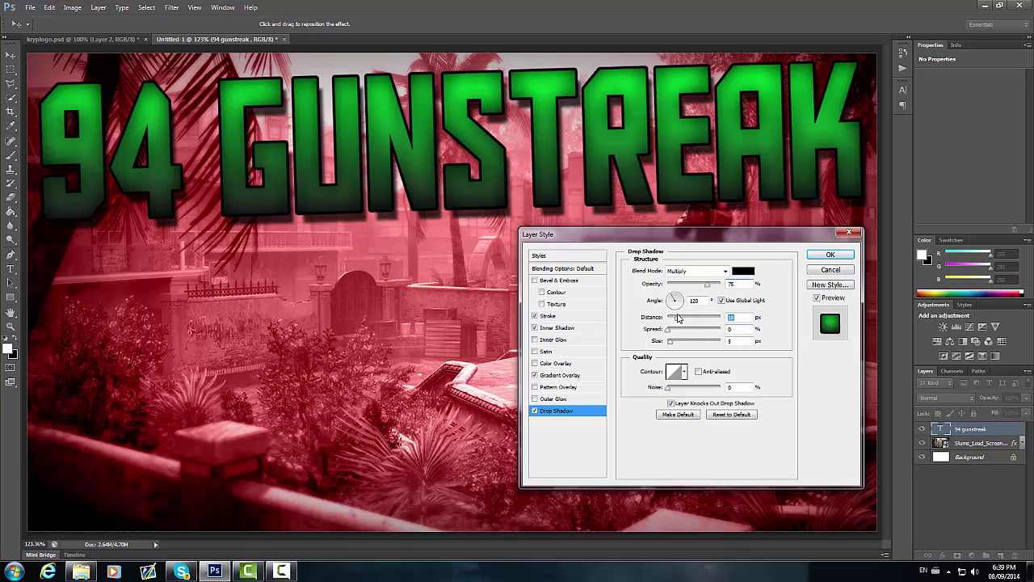
{"action": "left_click", "coordinate": [732, 341]}
{"action": "key", "text": "Return"}
{"action": "left_click", "coordinate": [826, 255]}
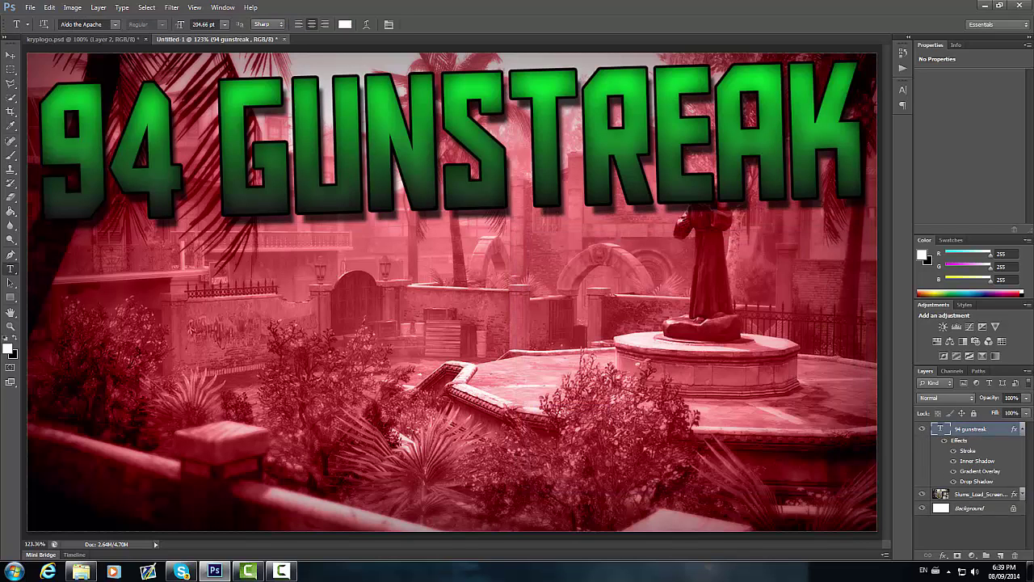
Collapse the title layer's effects and open the existing image 2 min nuked out.png from the thumbnails folder for reference
{"action": "left_click", "coordinate": [1023, 430]}
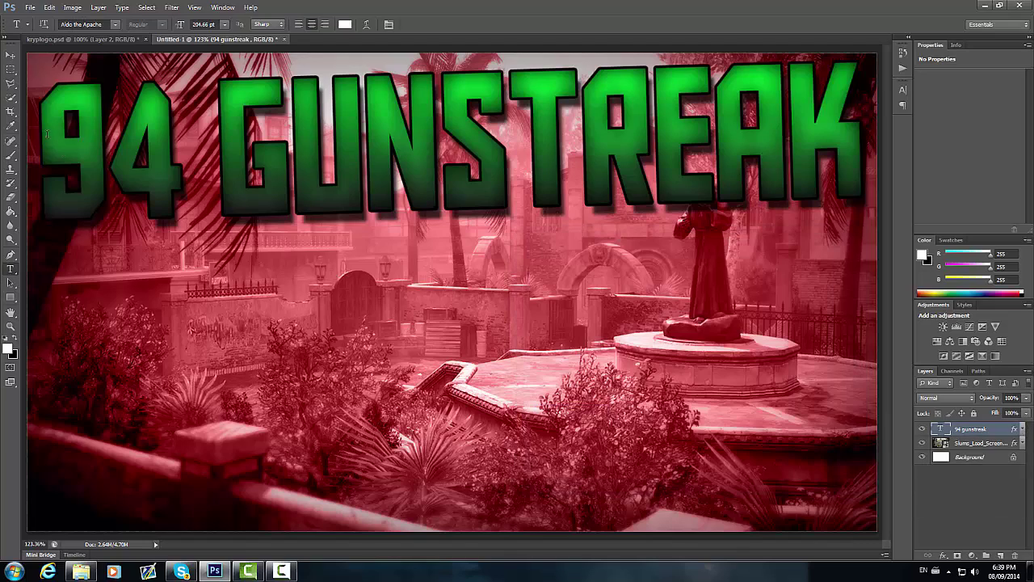
{"action": "left_click", "coordinate": [985, 5]}
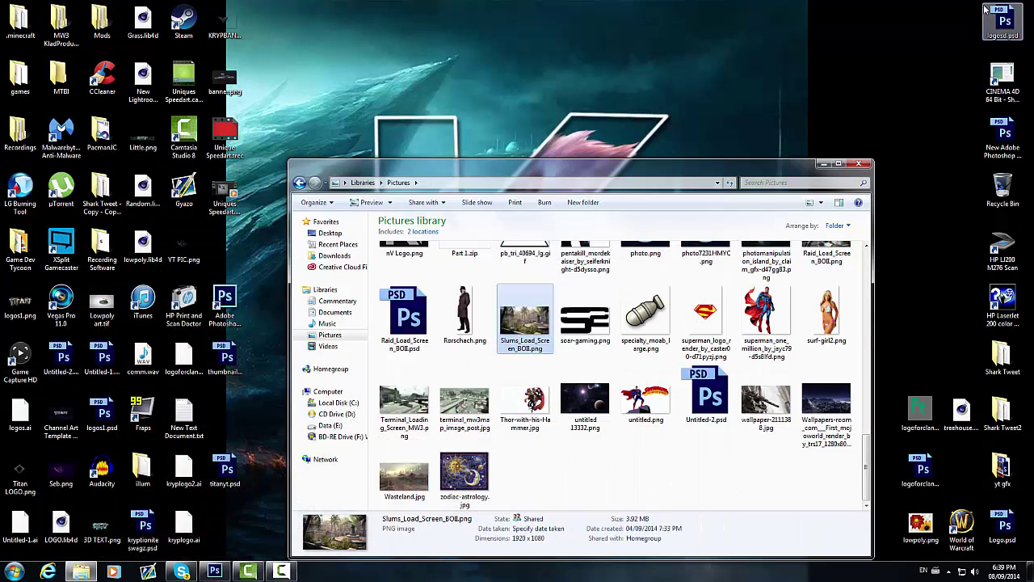
{"action": "left_click", "coordinate": [860, 165]}
{"action": "double_click", "coordinate": [346, 355]}
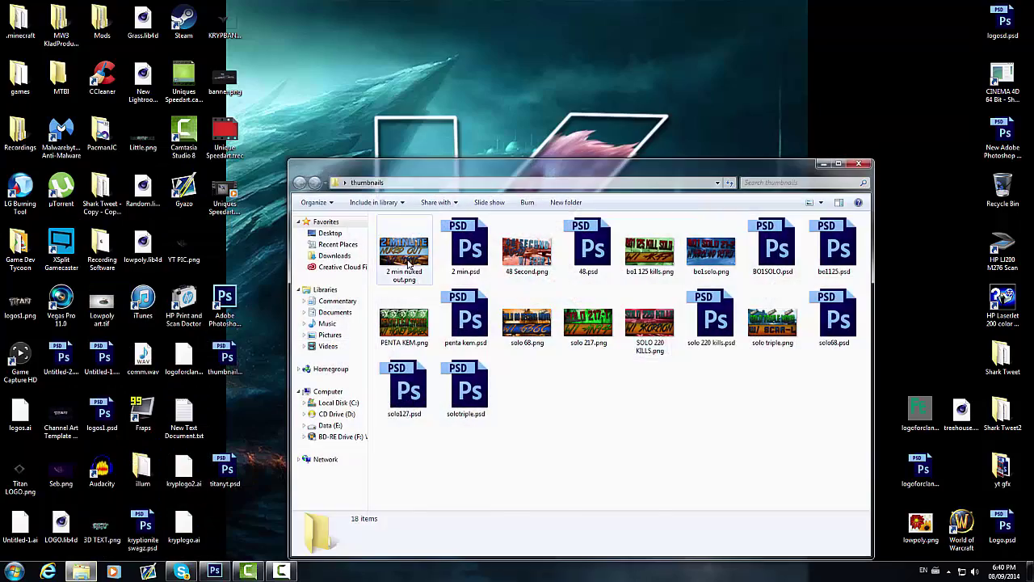
{"action": "double_click", "coordinate": [406, 257]}
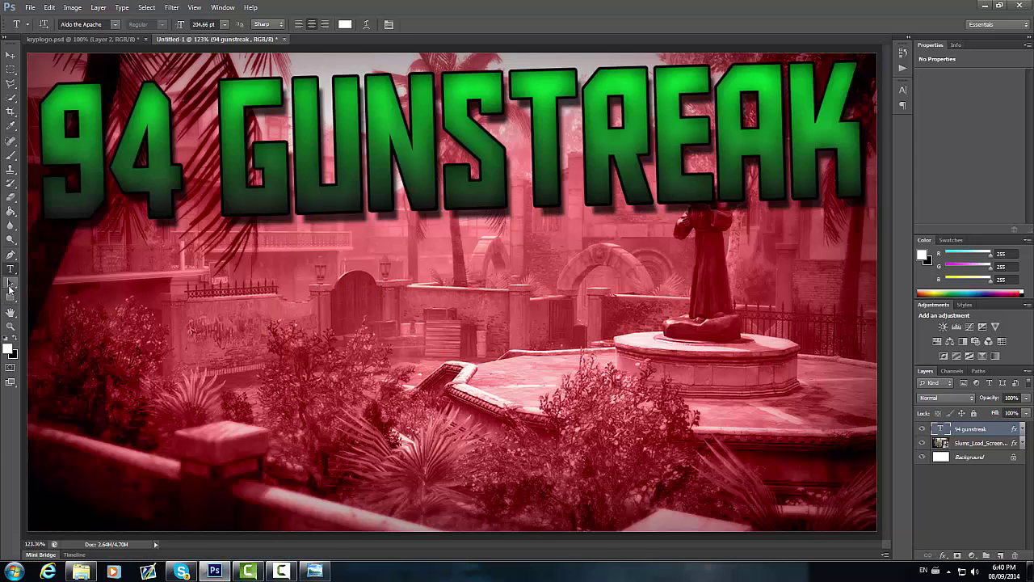
Draw a white rectangle about 1437 x 211 px spanning the full canvas width below the title, and move it slightly lower
{"action": "left_click_drag", "start_coordinate": [10, 297], "coordinate": [924, 427]}
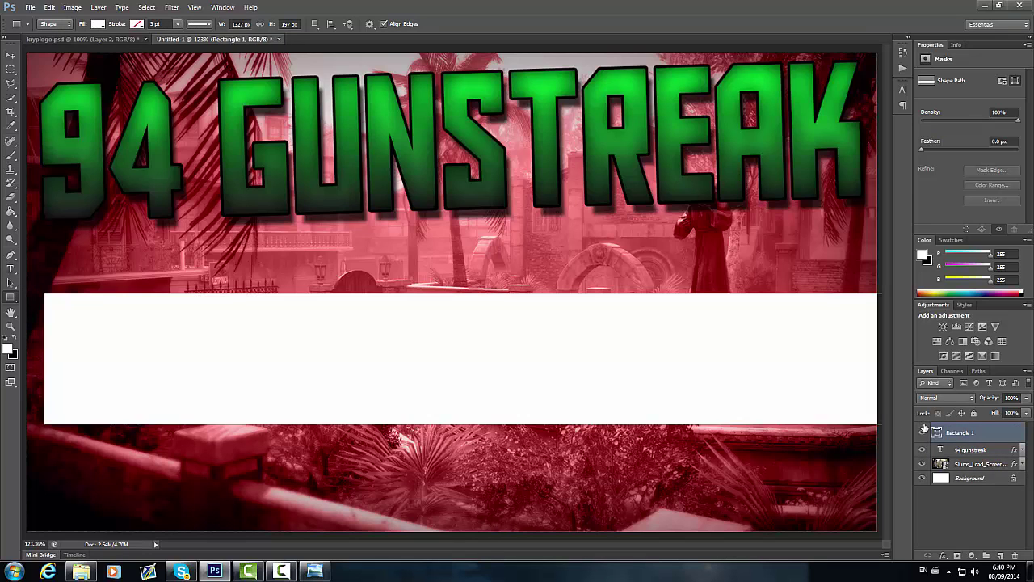
{"action": "left_click", "coordinate": [981, 503]}
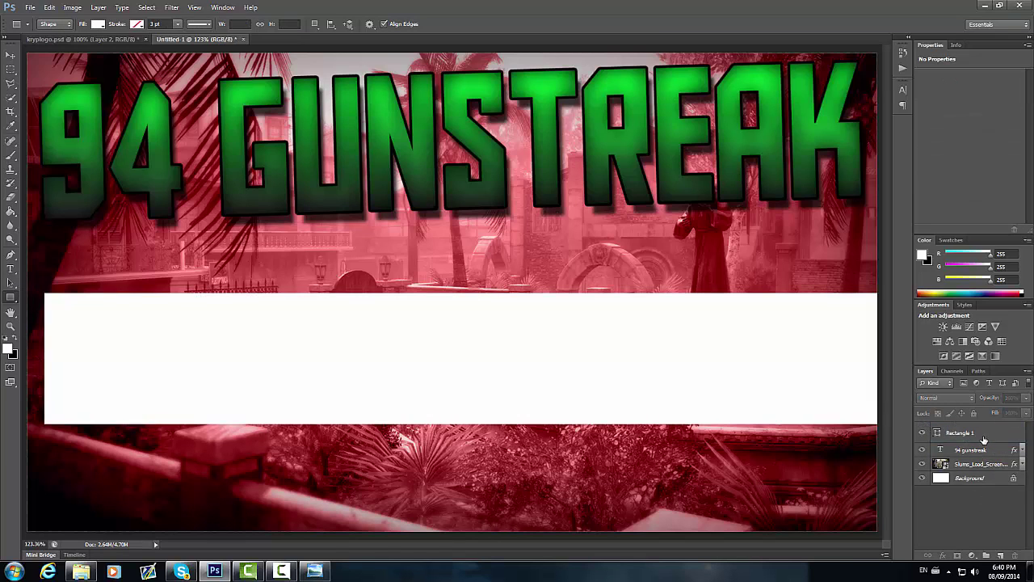
{"action": "left_click", "coordinate": [983, 438]}
{"action": "key", "text": "ctrl+t"}
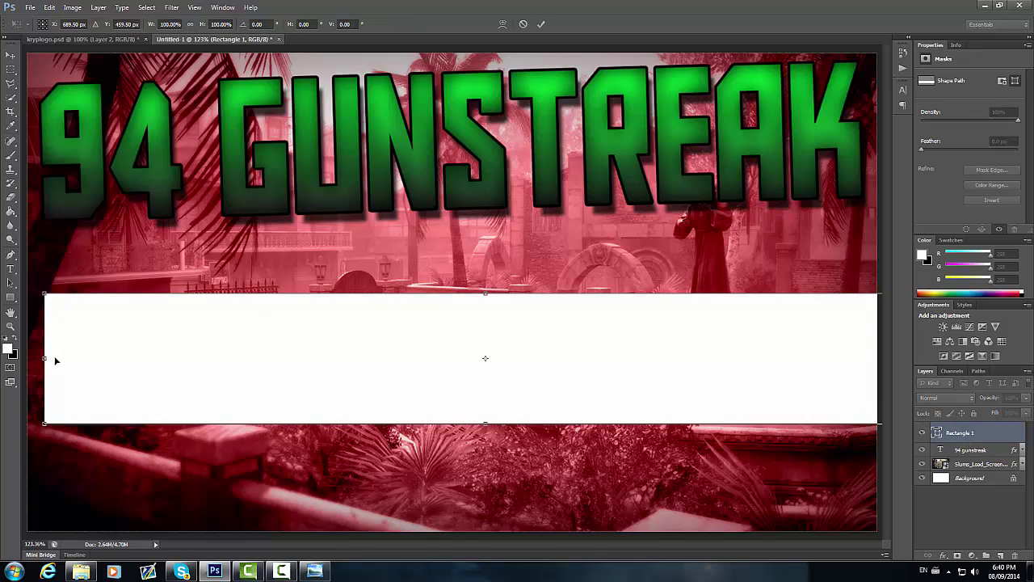
{"action": "left_click_drag", "start_coordinate": [56, 360], "coordinate": [27, 282]}
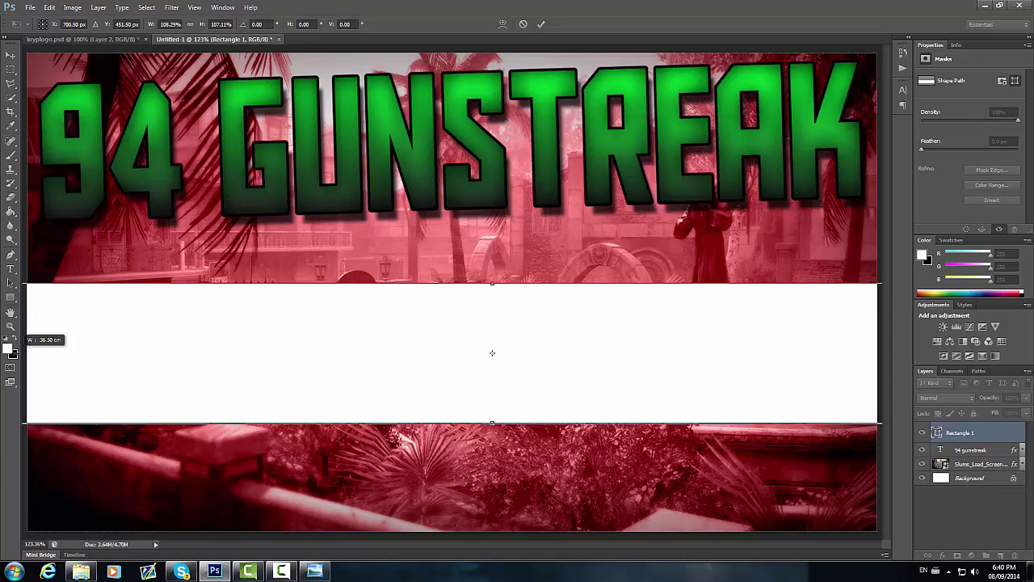
{"action": "key", "text": "Return"}
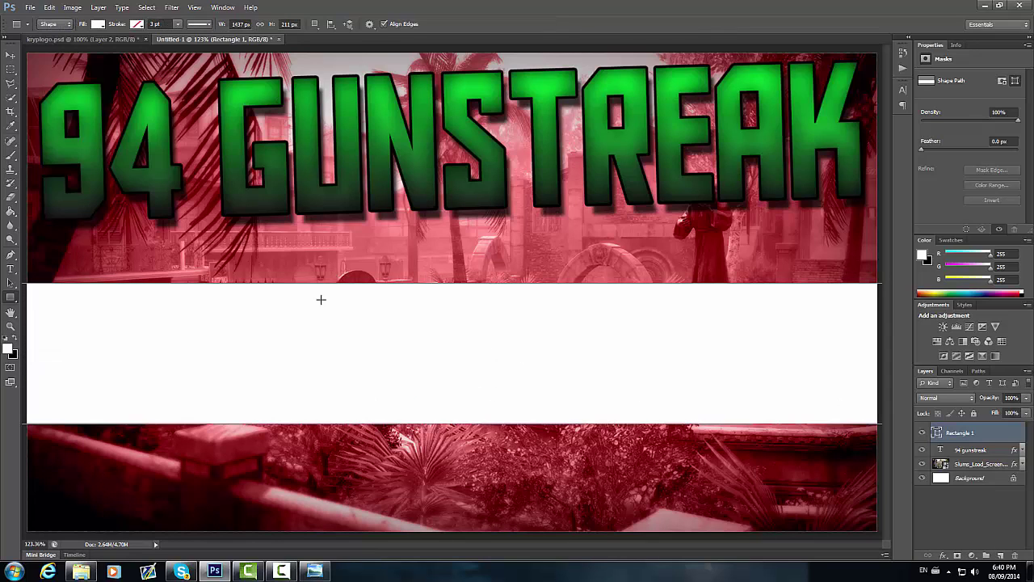
{"action": "left_click", "coordinate": [10, 54]}
{"action": "left_click_drag", "start_coordinate": [490, 311], "coordinate": [486, 339]}
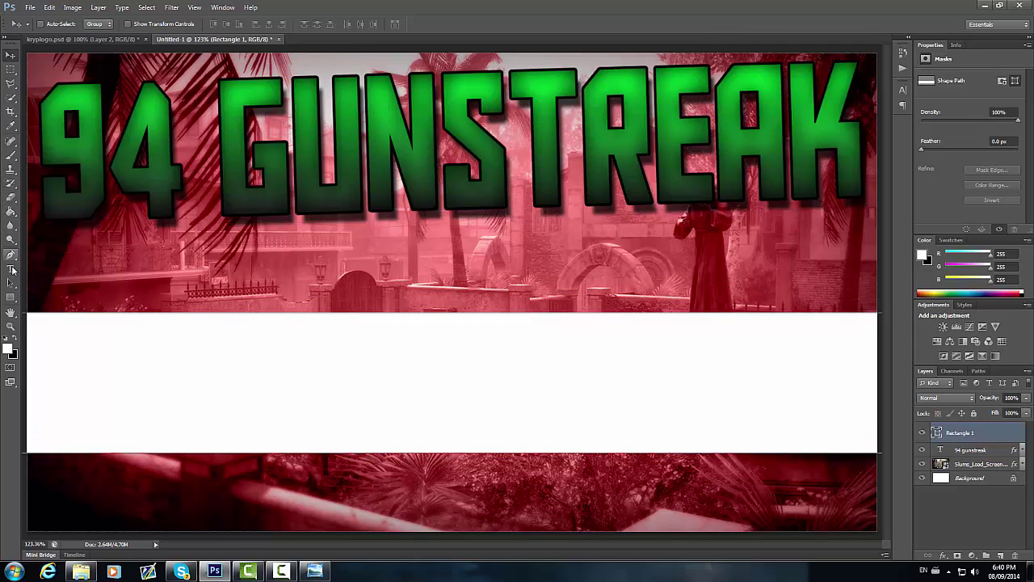
Start a new horizontal text layer on the white band with a font size of 120 pt
{"action": "left_click_drag", "start_coordinate": [10, 269], "coordinate": [63, 269]}
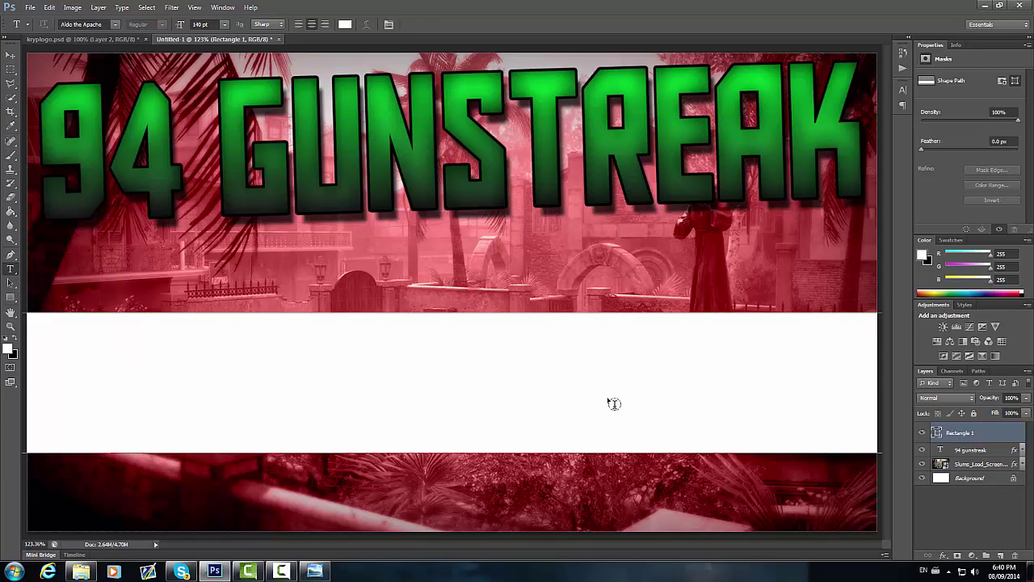
{"action": "left_click", "coordinate": [949, 506]}
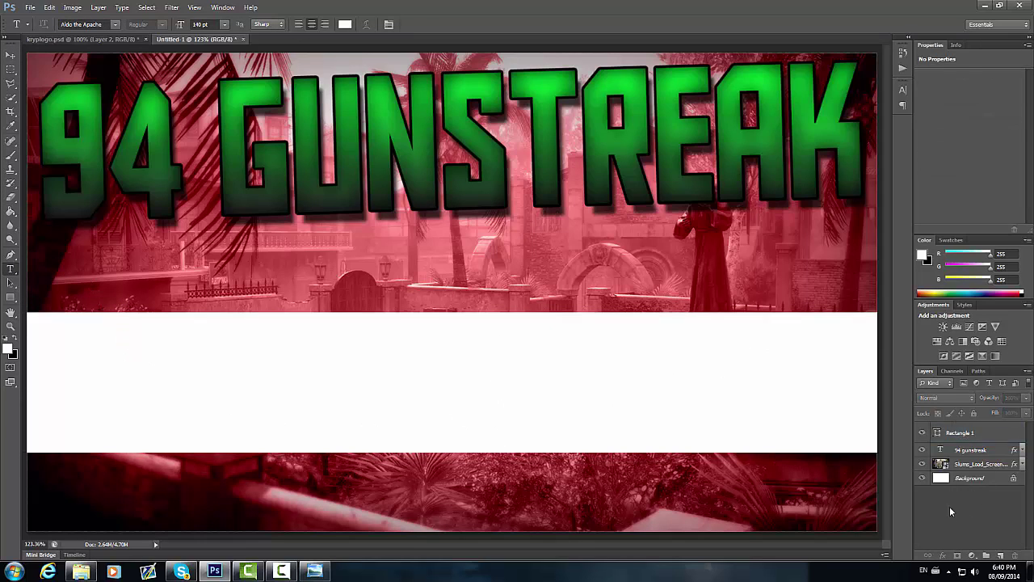
{"action": "left_click", "coordinate": [8, 271]}
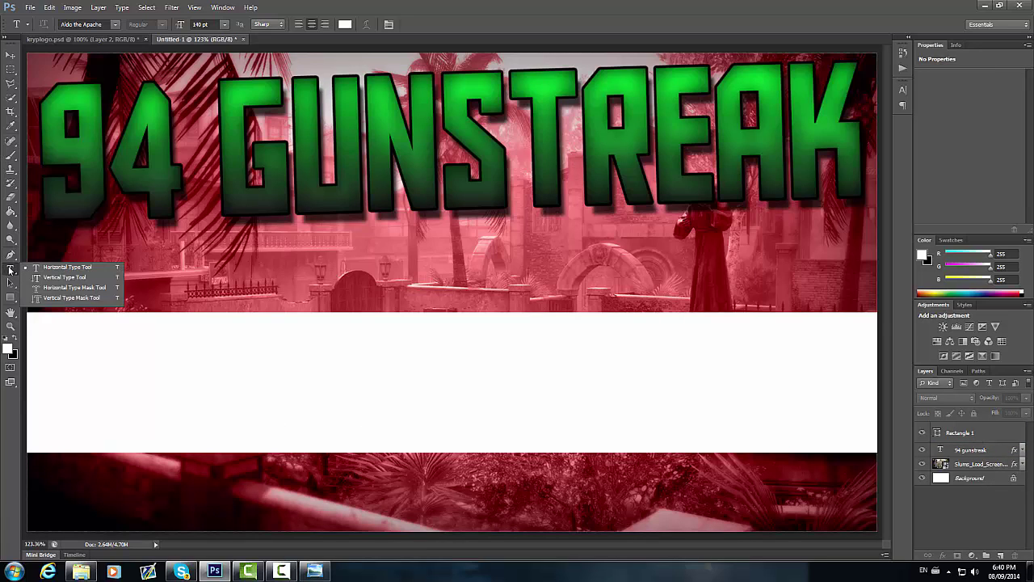
{"action": "left_click", "coordinate": [61, 386]}
{"action": "left_click_drag", "start_coordinate": [105, 441], "coordinate": [123, 480]}
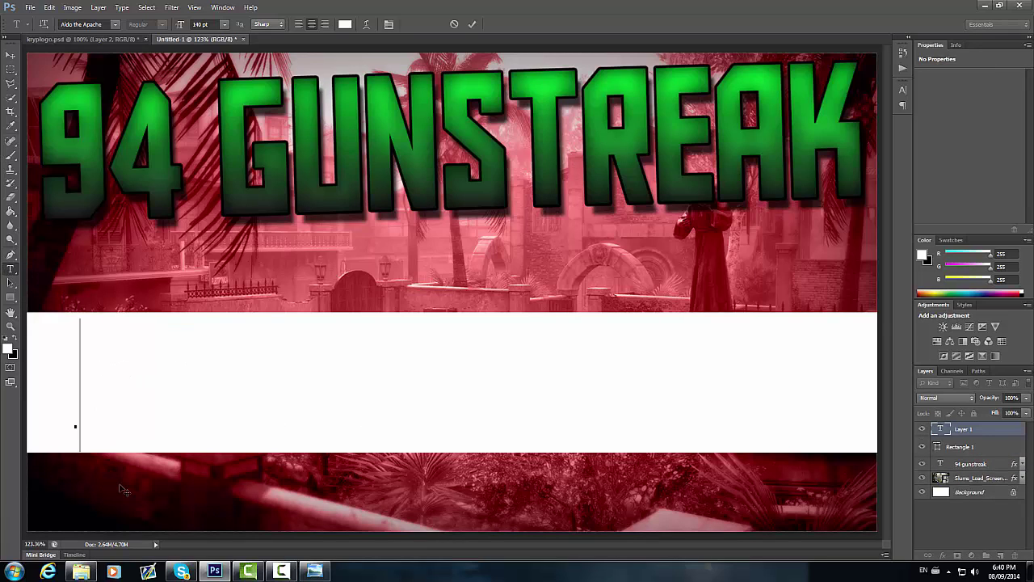
{"action": "left_click", "coordinate": [210, 23]}
{"action": "type", "text": "1"}
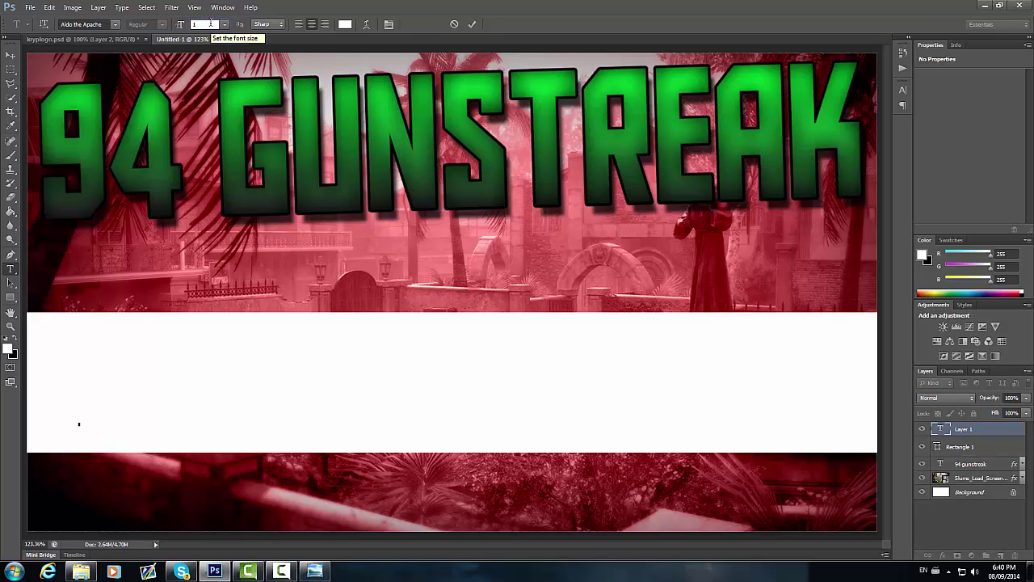
{"action": "type", "text": "20"}
{"action": "key", "text": "Return"}
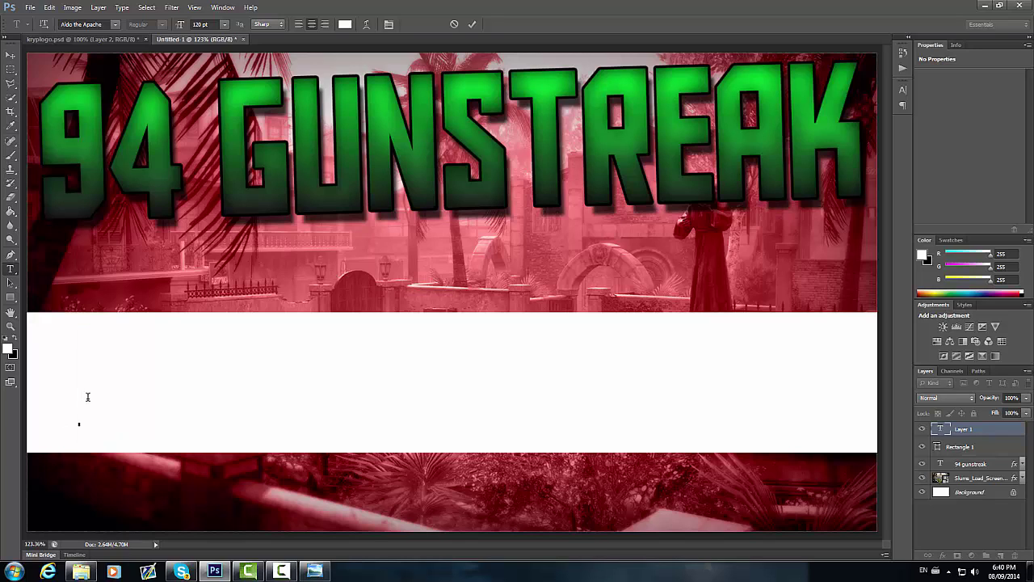
Erase the trial word from the new text layer and set its text colour to black 000000
{"action": "type", "text": "the"}
{"action": "key", "text": "BackSpace"}
{"action": "key", "text": "BackSpace"}
{"action": "key", "text": "BackSpace"}
{"action": "left_click", "coordinate": [345, 23]}
{"action": "left_click", "coordinate": [693, 313]}
{"action": "left_click", "coordinate": [931, 195]}
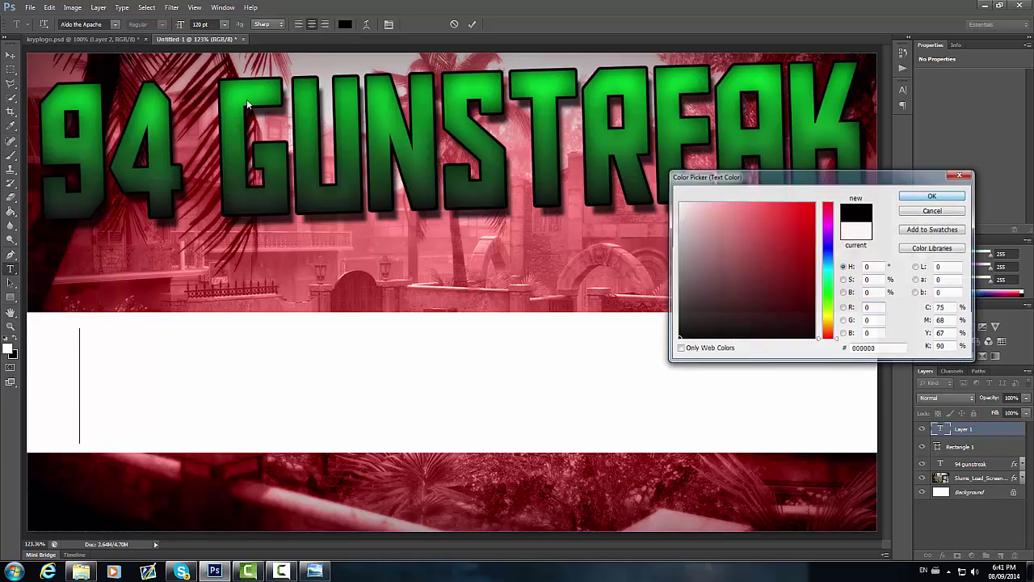
{"action": "left_click", "coordinate": [103, 24]}
{"action": "type", "text": "True"}
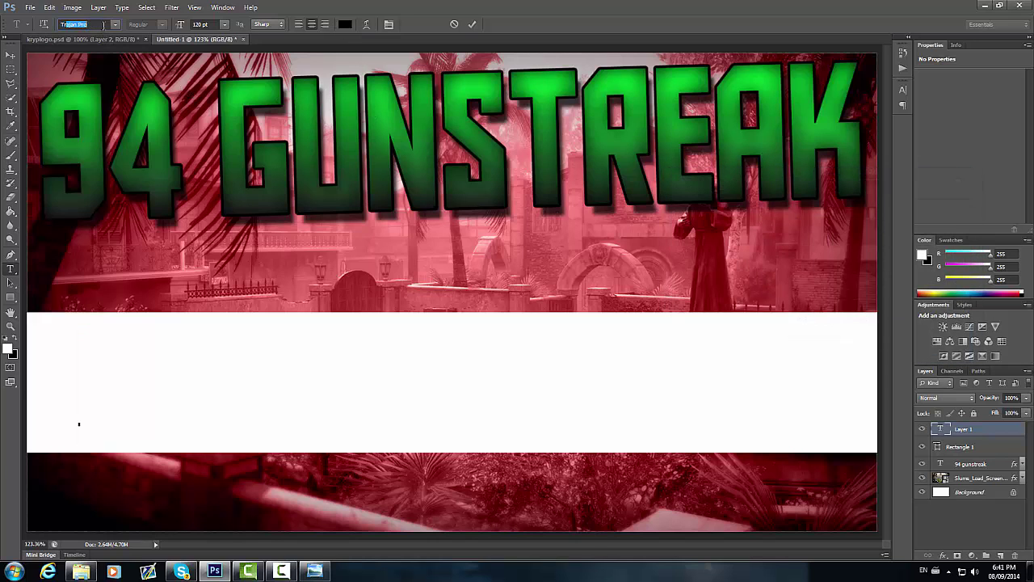
{"action": "key", "text": "BackSpace"}
{"action": "key", "text": "BackSpace"}
{"action": "key", "text": "BackSpace"}
{"action": "key", "text": "BackSpace"}
{"action": "key", "text": "BackSpace"}
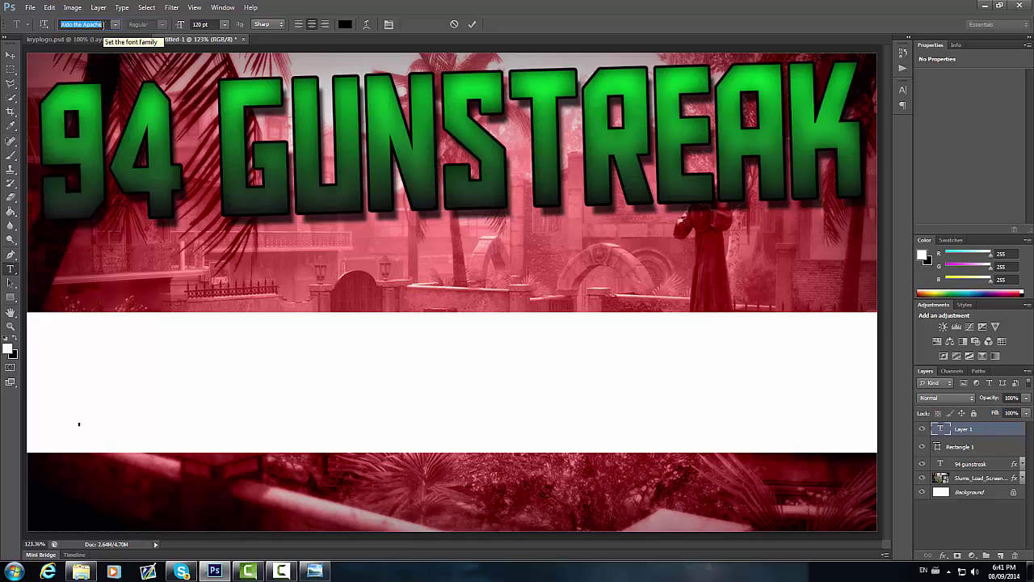
Try the Waltograph UI font on the new text layer with a few test characters, and erase them
{"action": "type", "text": "Waltograph UI"}
{"action": "key", "text": "Return"}
{"action": "type", "text": "@."}
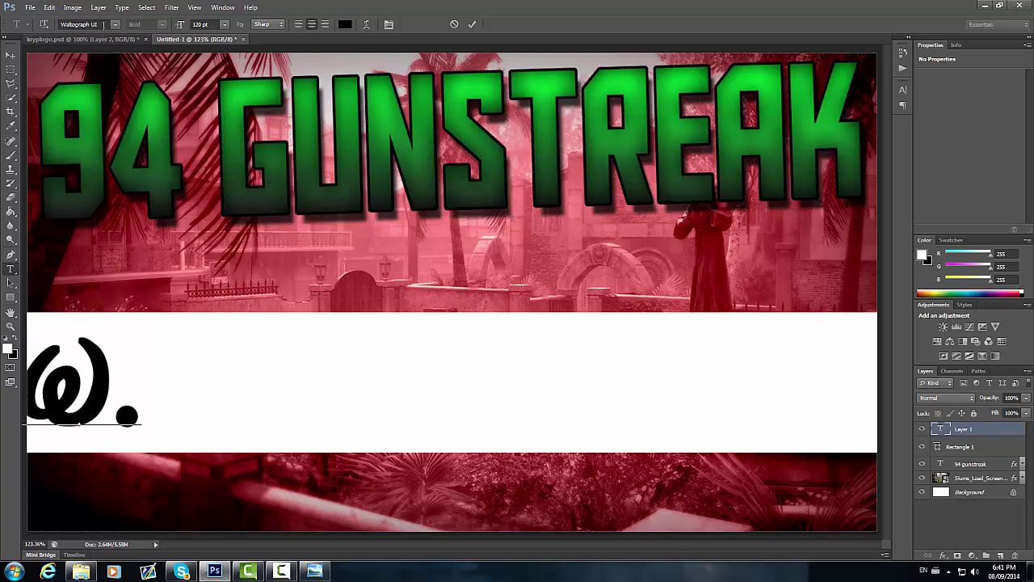
{"action": "key", "text": "BackSpace"}
{"action": "type", "text": "?"}
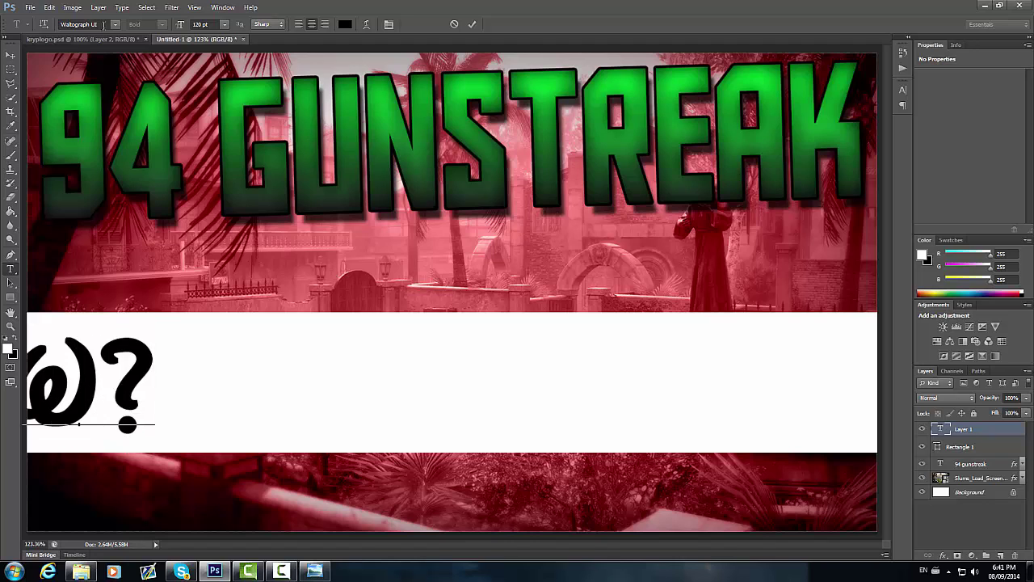
{"action": "key", "text": "BackSpace"}
{"action": "type", "text": "/"}
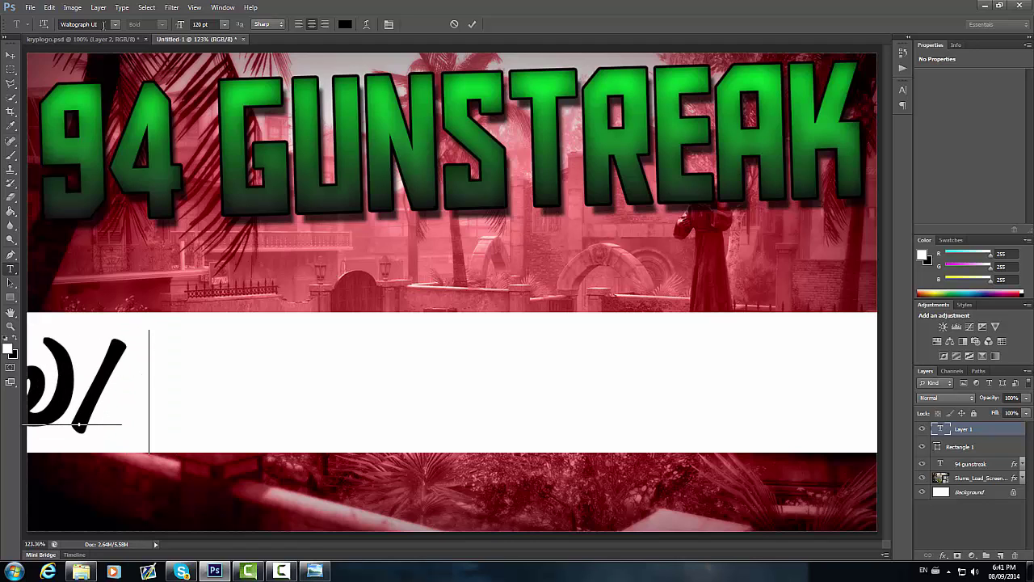
{"action": "key", "text": "BackSpace"}
{"action": "key", "text": "BackSpace"}
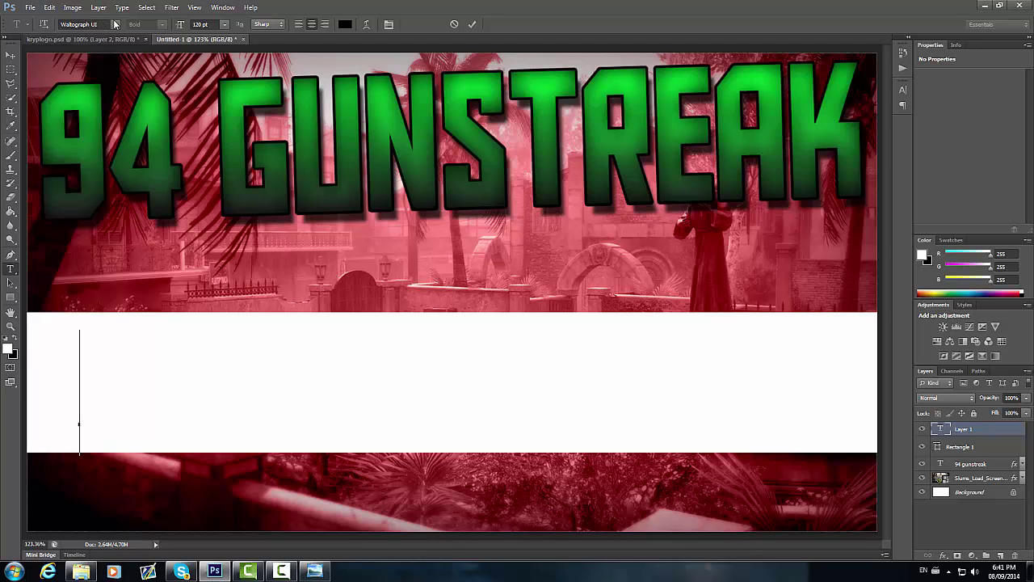
Set the font to True Lies and enter the text "W/ S12" on the white band
{"action": "left_click", "coordinate": [97, 24]}
{"action": "type", "text": "True Lies"}
{"action": "key", "text": "Return"}
{"action": "type", "text": "W"}
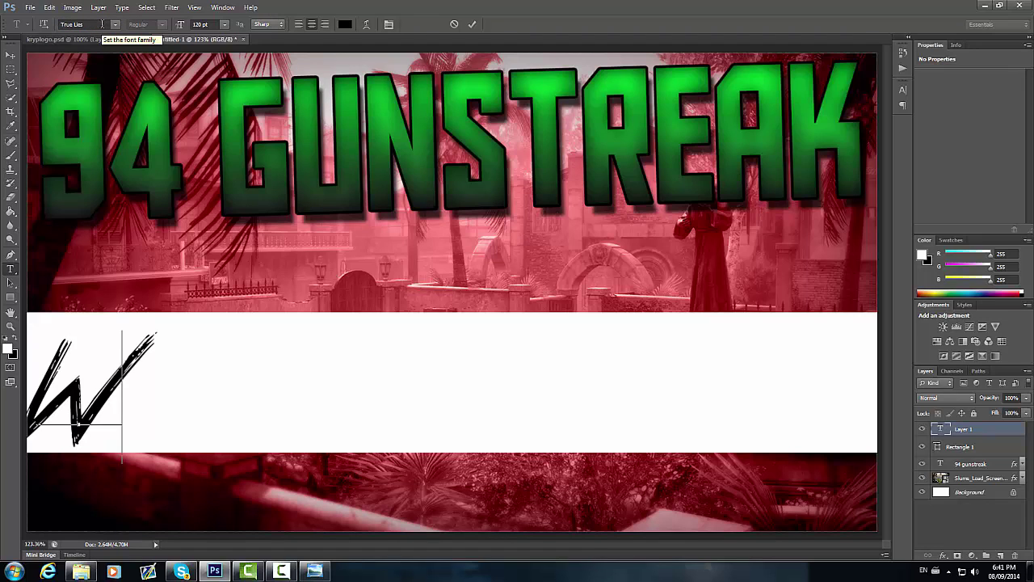
{"action": "type", "text": "/"}
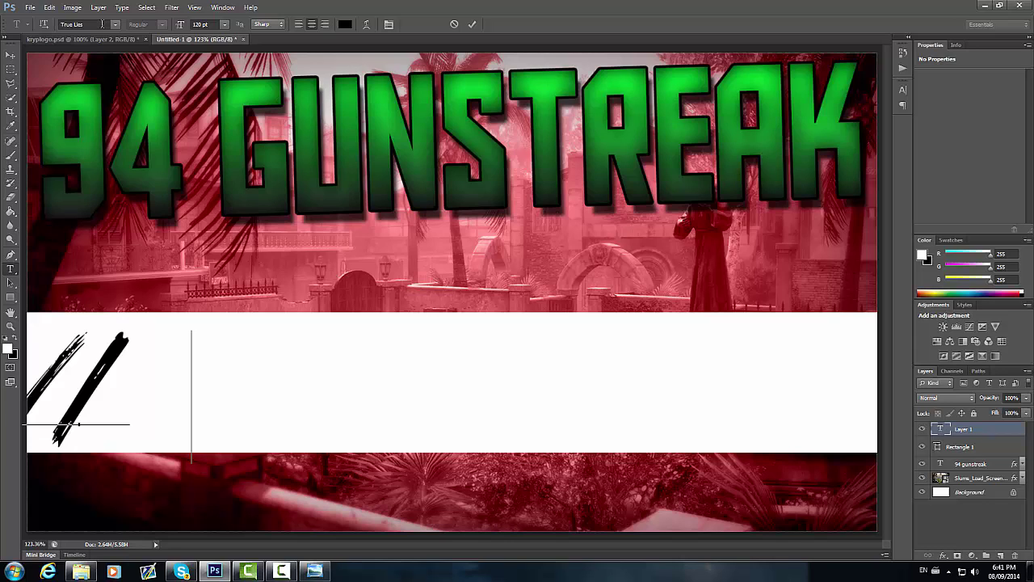
{"action": "type", "text": "S"}
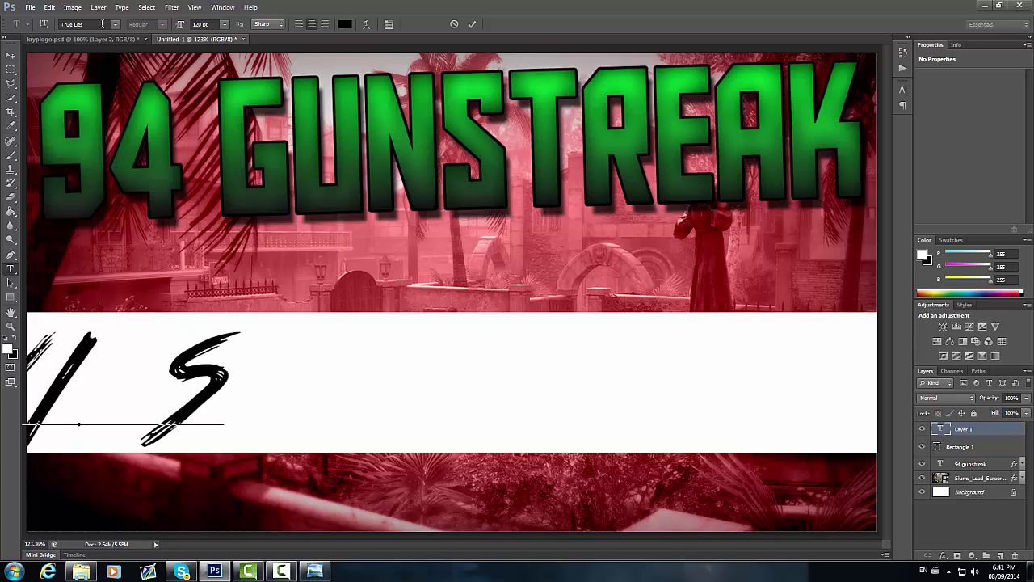
{"action": "type", "text": "/2"}
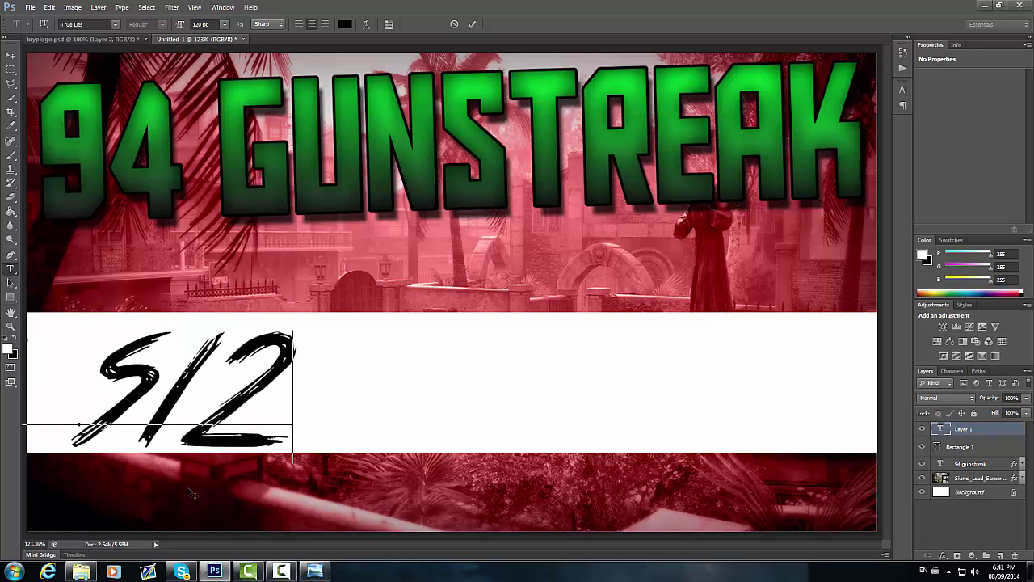
Centre the "W/ S12" text on the white band and stretch it to about 183% width, with small margins above and below
{"action": "left_click_drag", "start_coordinate": [191, 492], "coordinate": [509, 493]}
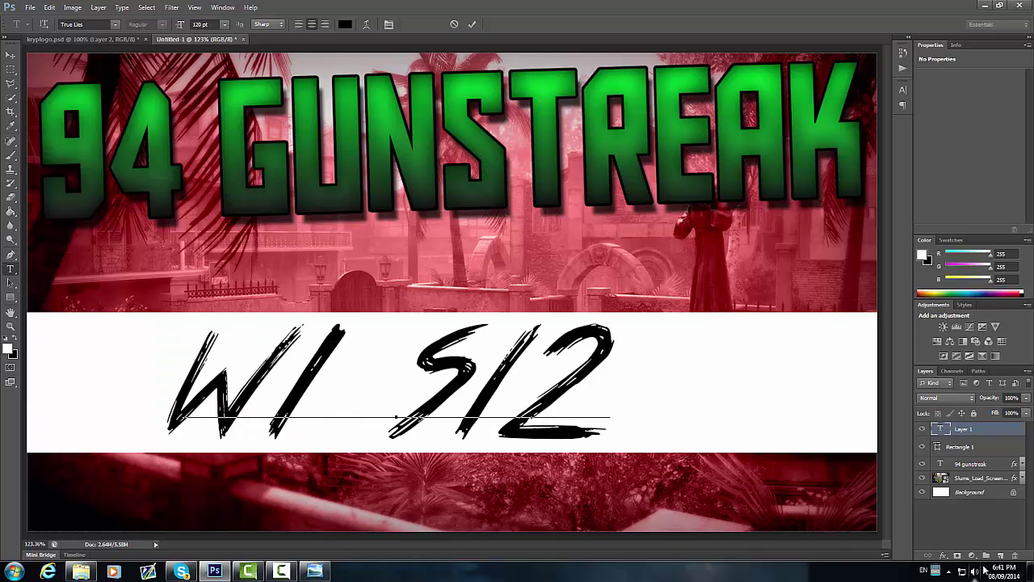
{"action": "left_click", "coordinate": [983, 428]}
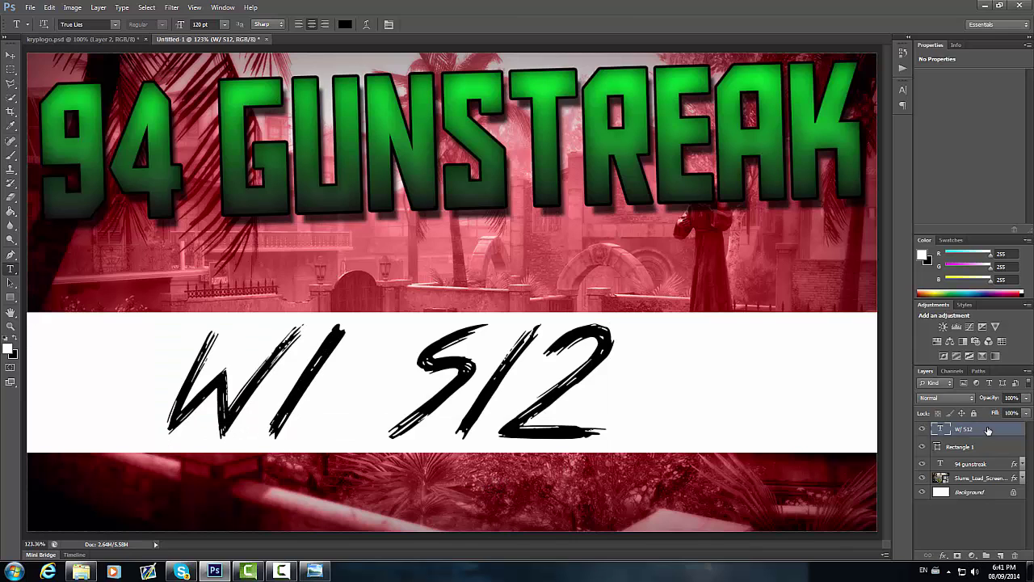
{"action": "key", "text": "ctrl+t"}
{"action": "left_click_drag", "start_coordinate": [612, 323], "coordinate": [860, 313]}
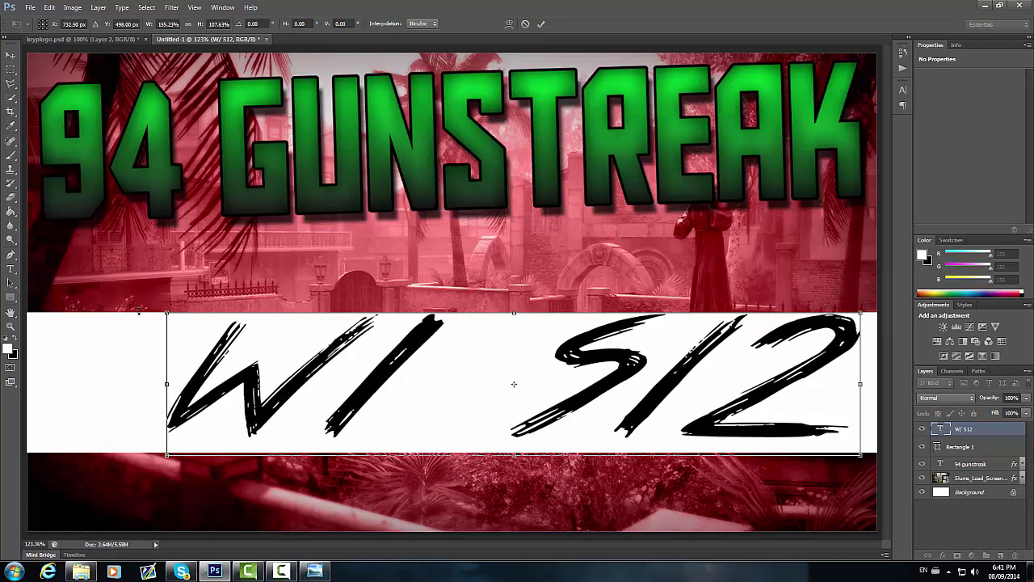
{"action": "left_click_drag", "start_coordinate": [166, 314], "coordinate": [42, 315]}
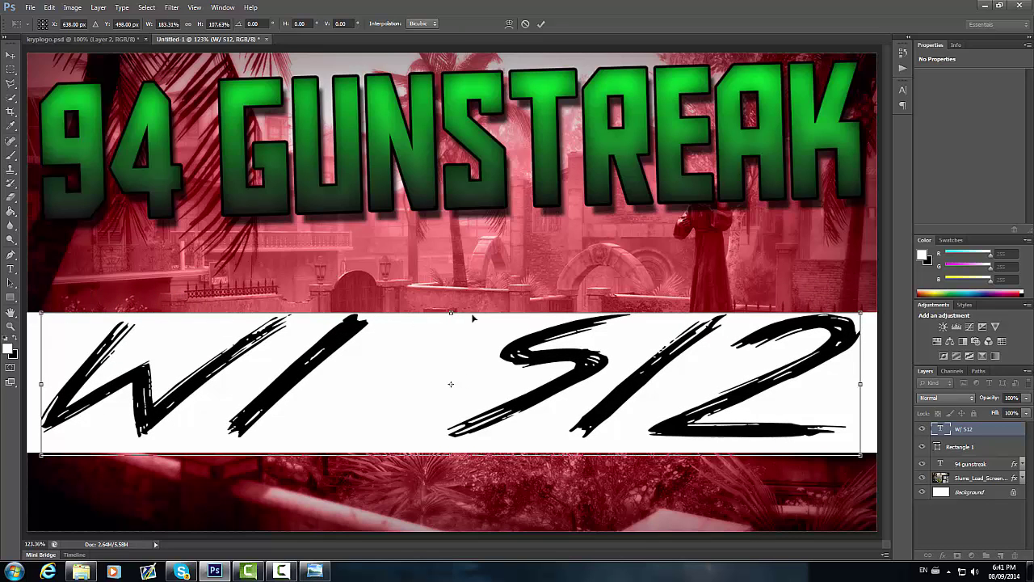
{"action": "left_click_drag", "start_coordinate": [451, 314], "coordinate": [451, 320]}
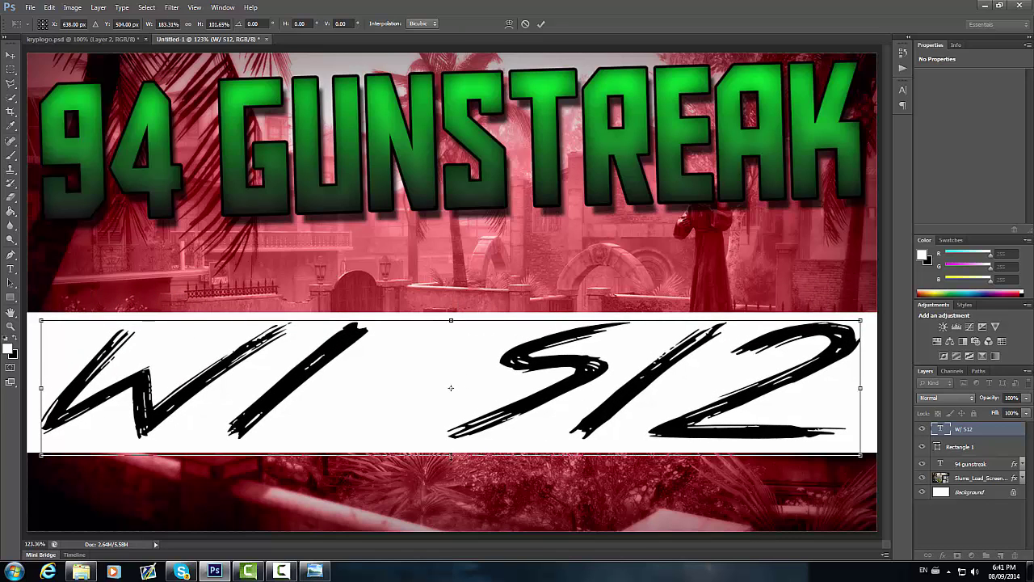
{"action": "left_click_drag", "start_coordinate": [451, 454], "coordinate": [450, 435]}
{"action": "key", "text": "Return"}
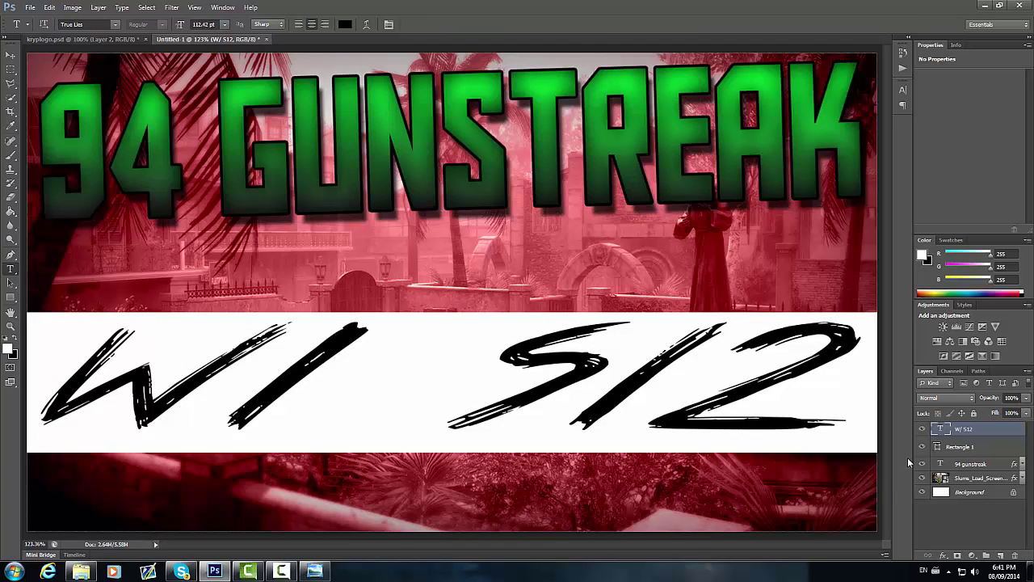
Add a black outside stroke to the white band's Rectangle 1 layer and make it slightly thicker than the default
{"action": "left_click", "coordinate": [946, 449]}
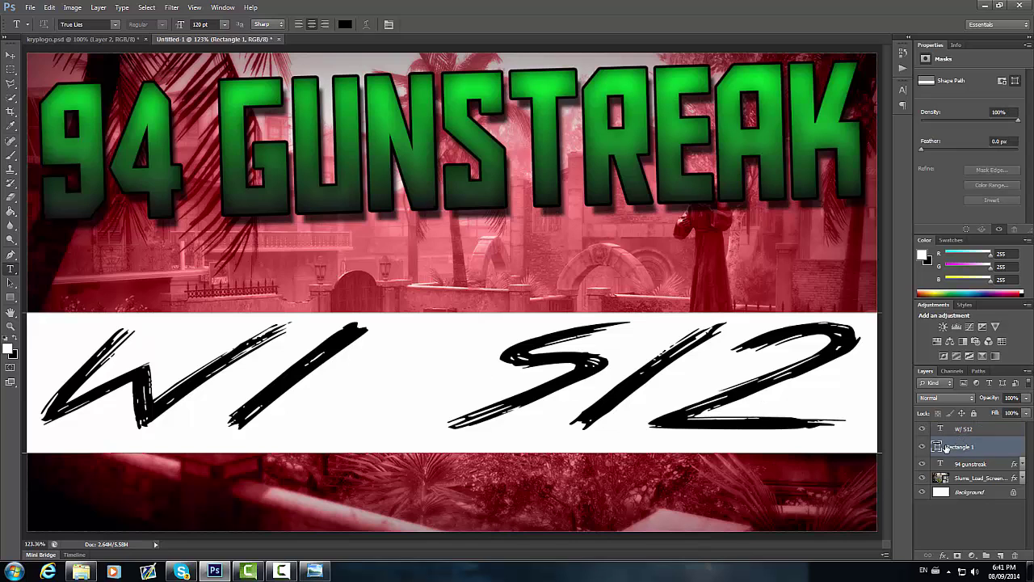
{"action": "double_click", "coordinate": [949, 449]}
{"action": "double_click", "coordinate": [944, 449]}
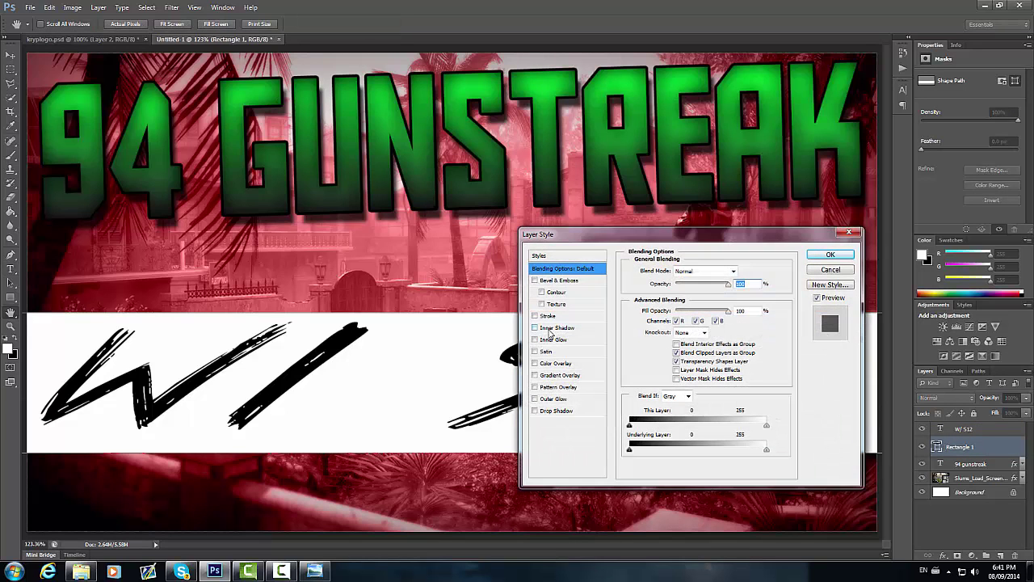
{"action": "left_click", "coordinate": [535, 316]}
{"action": "left_click", "coordinate": [547, 316]}
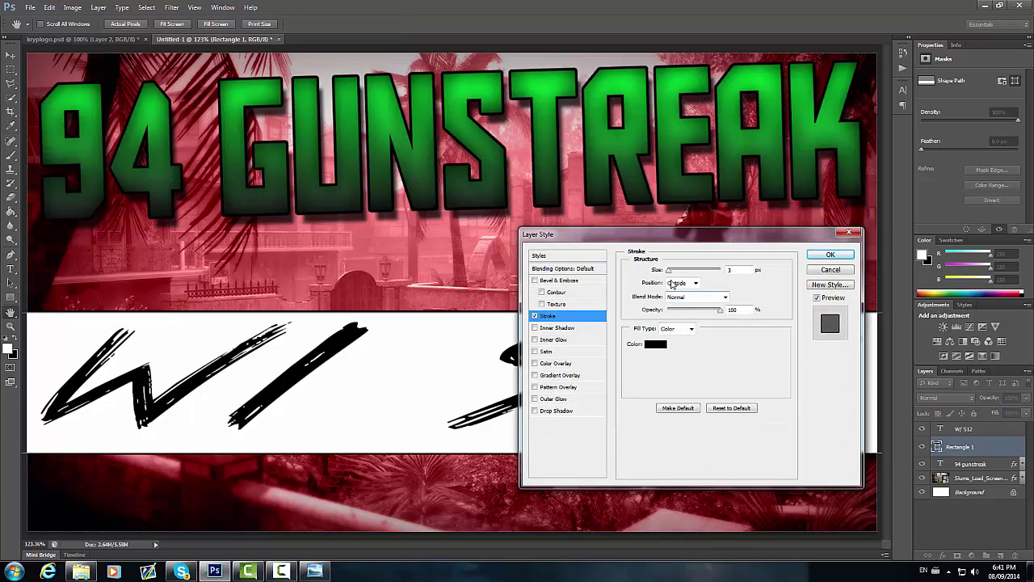
{"action": "left_click_drag", "start_coordinate": [669, 273], "coordinate": [671, 273]}
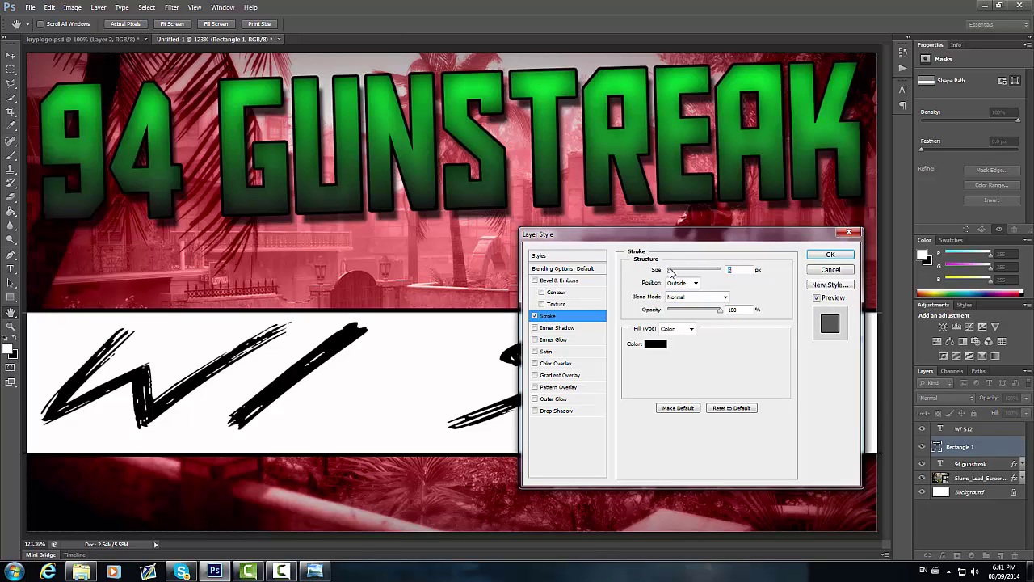
Try a light grey speckled pattern overlay on the white band in place of a color overlay
{"action": "left_click", "coordinate": [543, 366]}
{"action": "left_click", "coordinate": [535, 364]}
{"action": "left_click", "coordinate": [535, 387]}
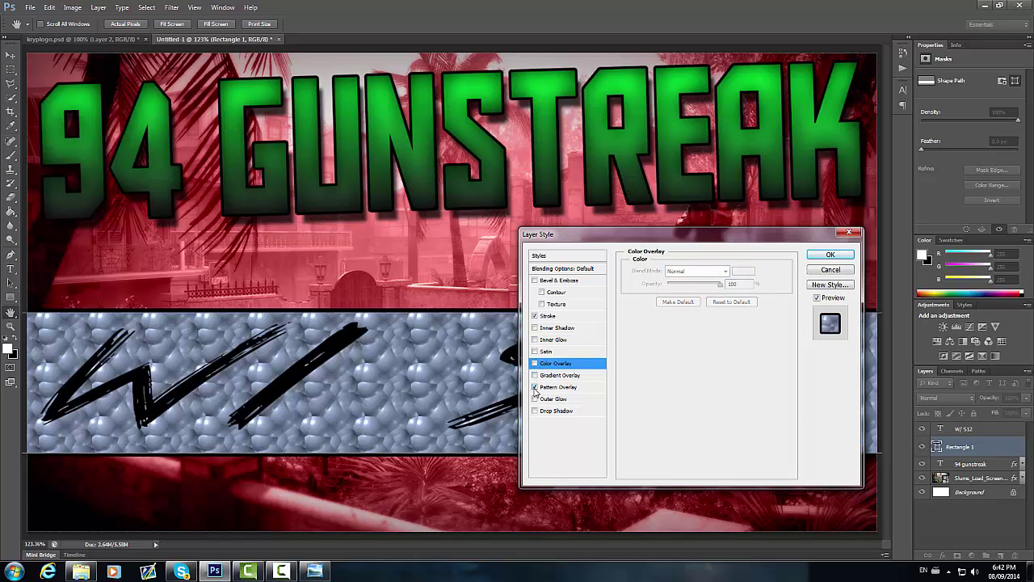
{"action": "left_click", "coordinate": [550, 389]}
{"action": "left_click", "coordinate": [703, 308]}
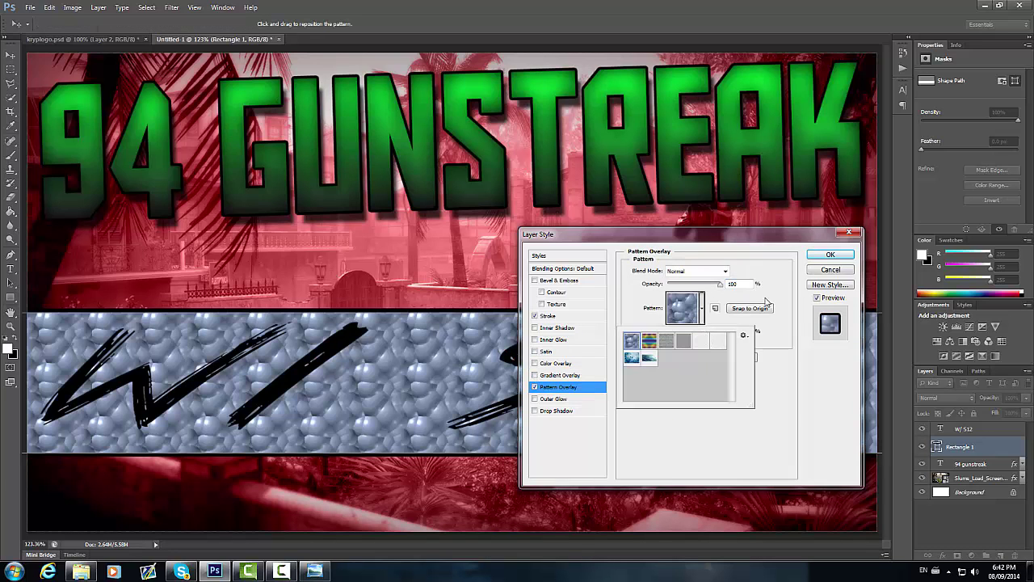
{"action": "left_click_drag", "start_coordinate": [779, 240], "coordinate": [904, 81]}
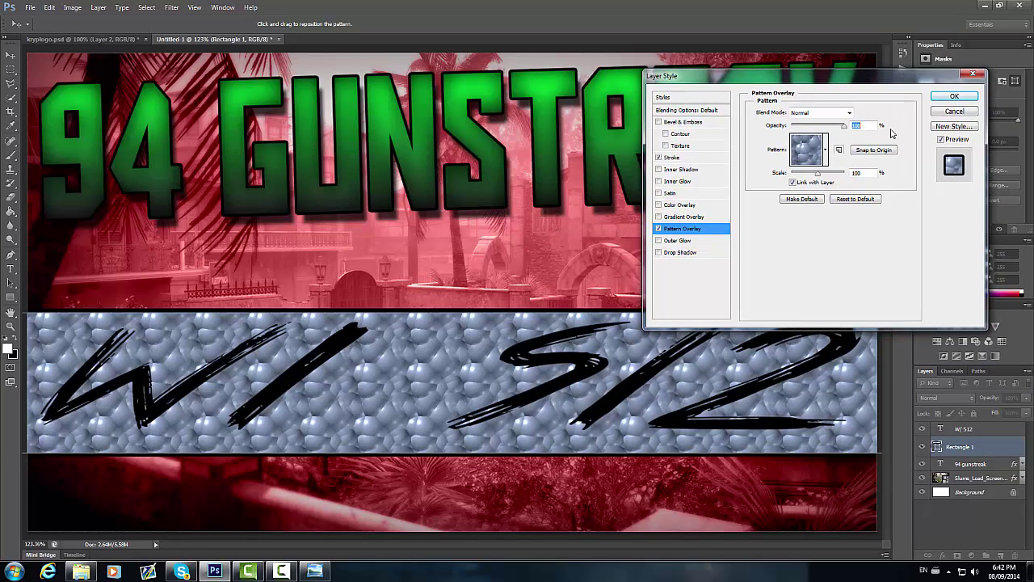
{"action": "left_click", "coordinate": [825, 154]}
{"action": "left_click", "coordinate": [846, 186]}
{"action": "left_click", "coordinate": [879, 300]}
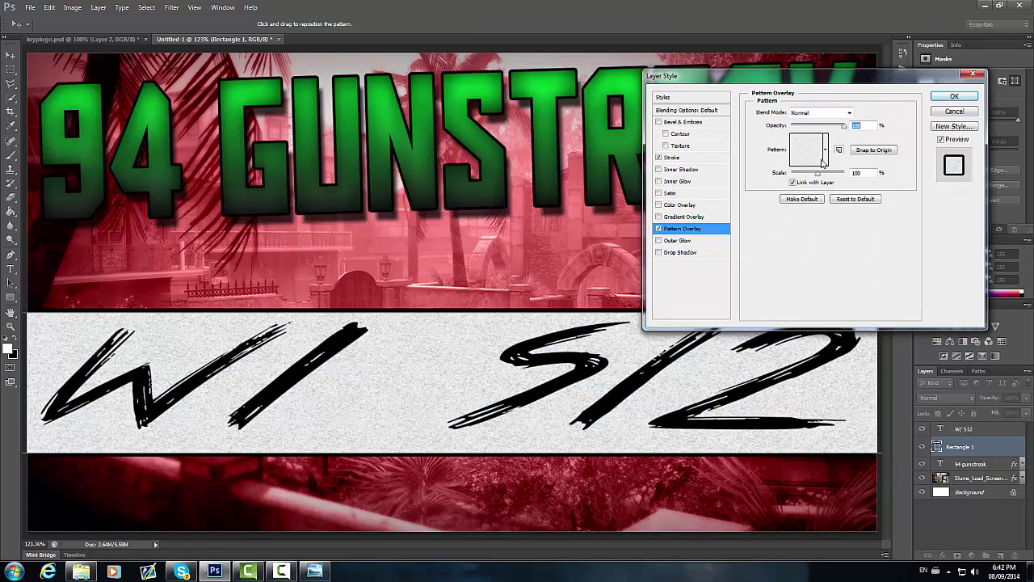
Add an inner shadow to the band and set its colour to green 008513
{"action": "left_click", "coordinate": [696, 169]}
{"action": "left_click", "coordinate": [867, 112]}
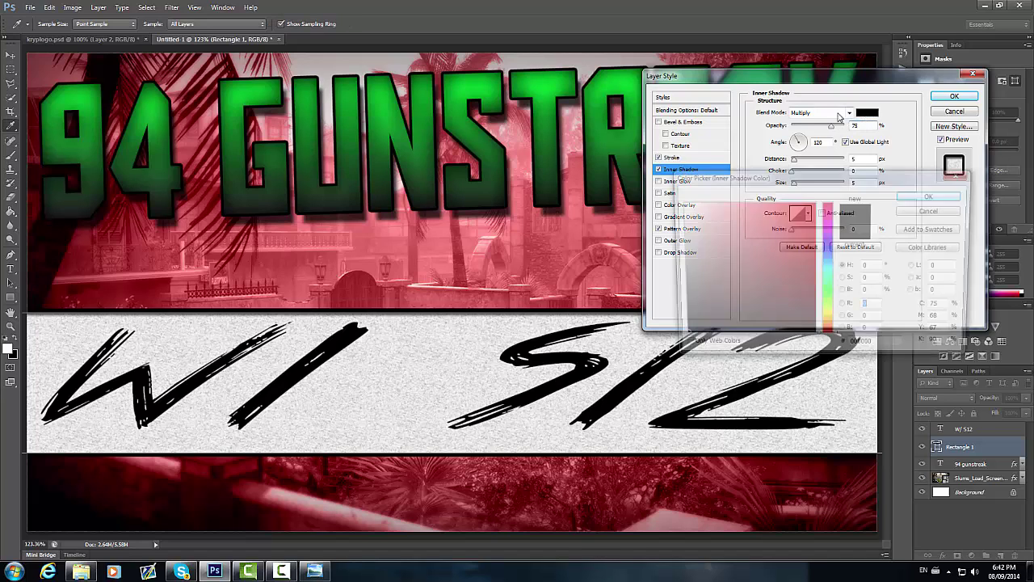
{"action": "left_click", "coordinate": [871, 307]}
{"action": "type", "text": "124"}
{"action": "left_click", "coordinate": [868, 348]}
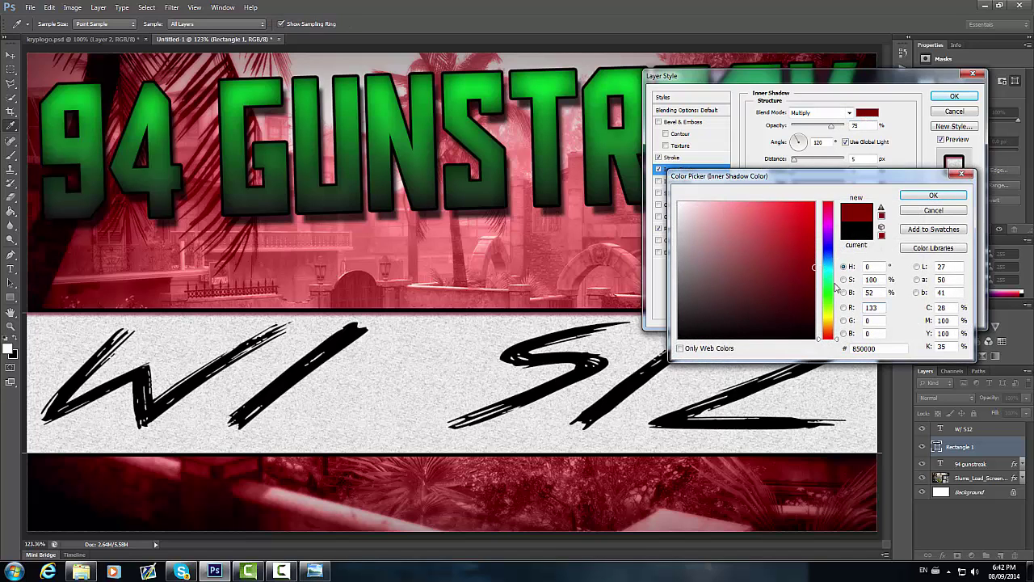
{"action": "type", "text": "008513"}
{"action": "left_click", "coordinate": [932, 197]}
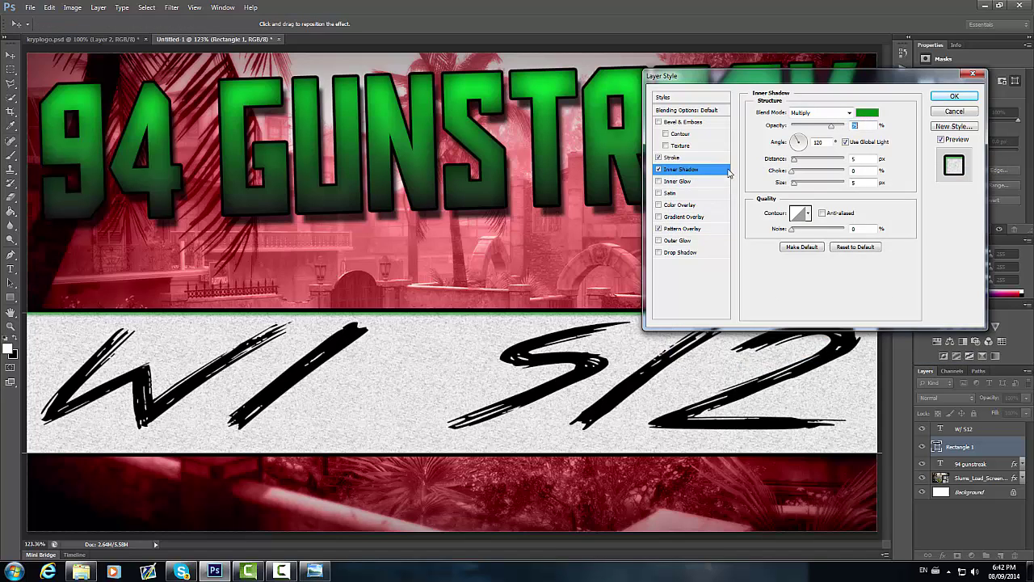
Raise the inner shadow's size to 250 px and its distance to 30000 px, and change its colour to black
{"action": "left_click_drag", "start_coordinate": [793, 161], "coordinate": [859, 189]}
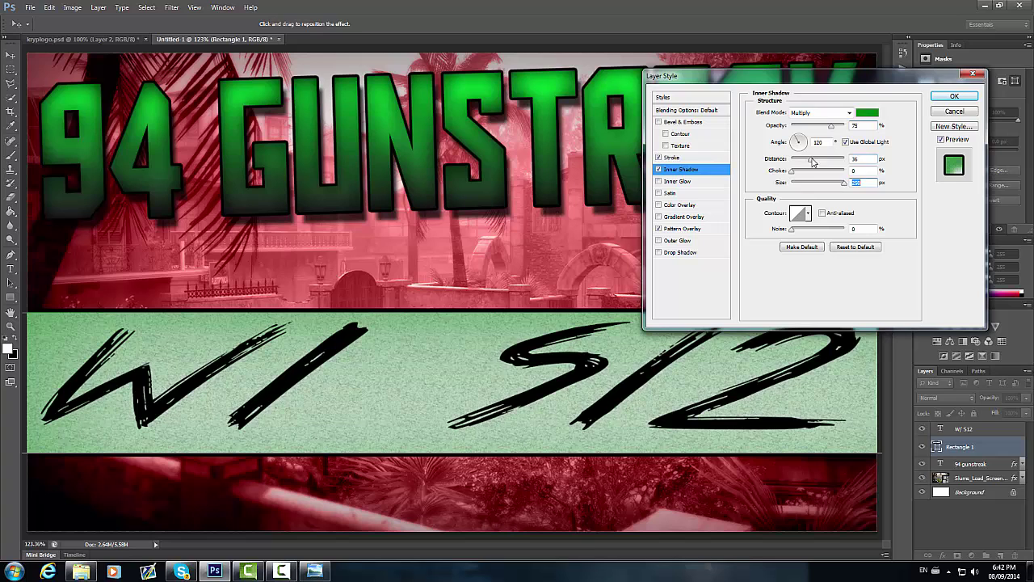
{"action": "left_click_drag", "start_coordinate": [812, 162], "coordinate": [867, 166]}
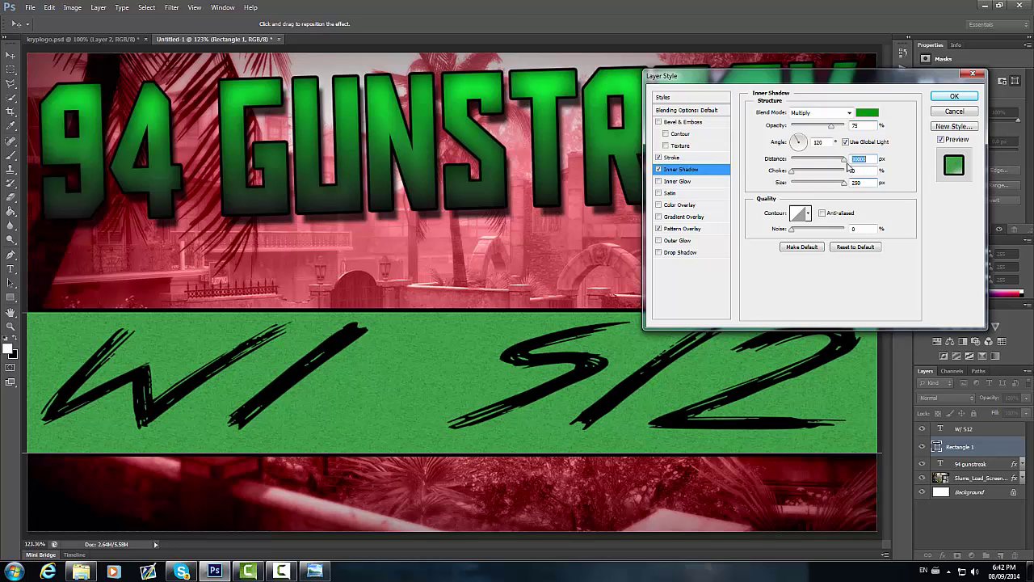
{"action": "left_click", "coordinate": [870, 114]}
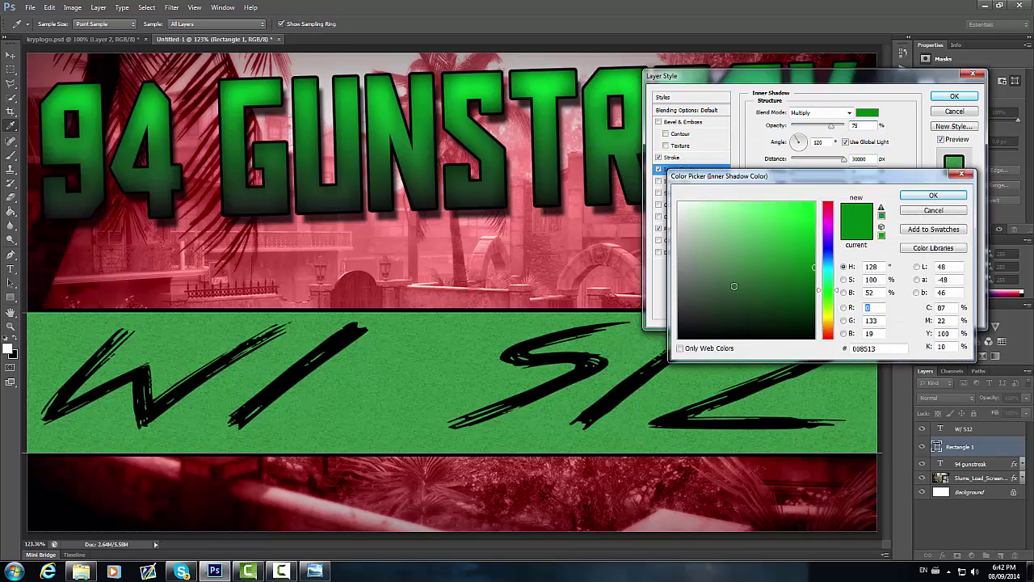
{"action": "left_click", "coordinate": [679, 338]}
{"action": "left_click", "coordinate": [934, 196]}
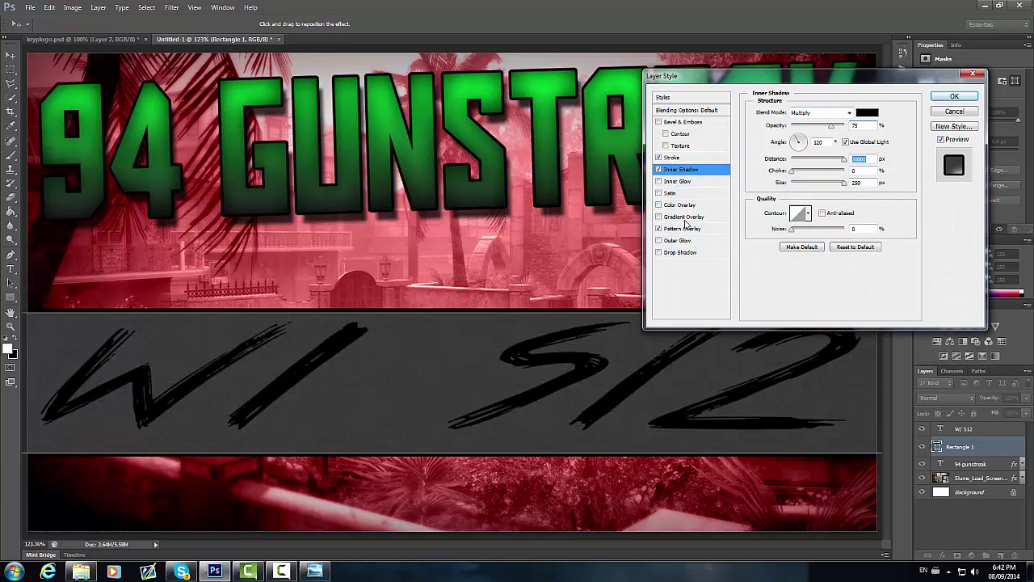
Turn off the band's pattern overlay and set the inner shadow's distance to 0 px and its size to about 169 px
{"action": "left_click", "coordinate": [658, 229]}
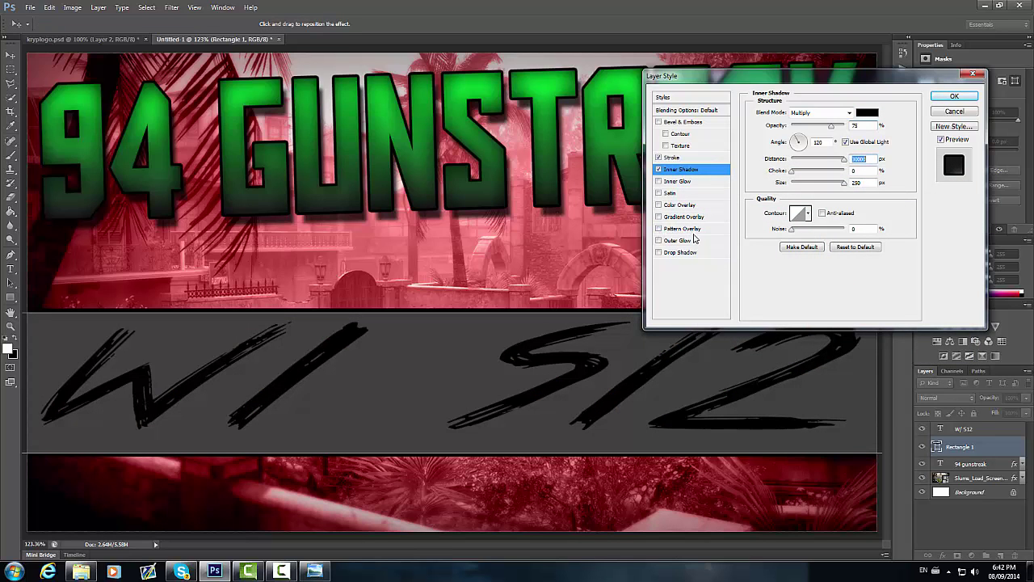
{"action": "left_click_drag", "start_coordinate": [841, 161], "coordinate": [776, 166]}
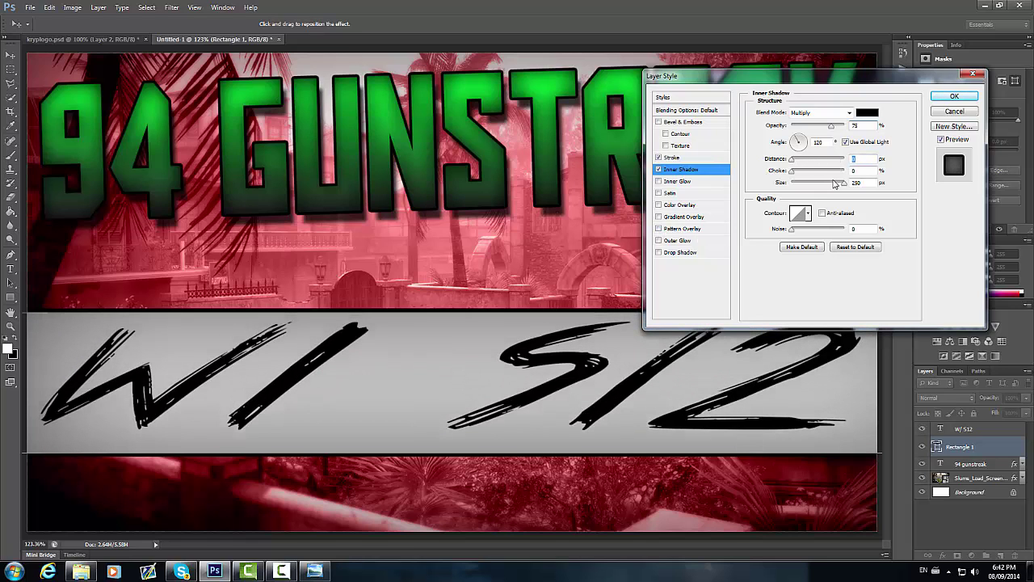
{"action": "left_click_drag", "start_coordinate": [835, 185], "coordinate": [933, 196]}
{"action": "mouse_move", "coordinate": [831, 187]}
{"action": "left_mouse_down"}
{"action": "mouse_move", "coordinate": [818, 185]}
{"action": "mouse_move", "coordinate": [827, 186]}
{"action": "left_mouse_up"}
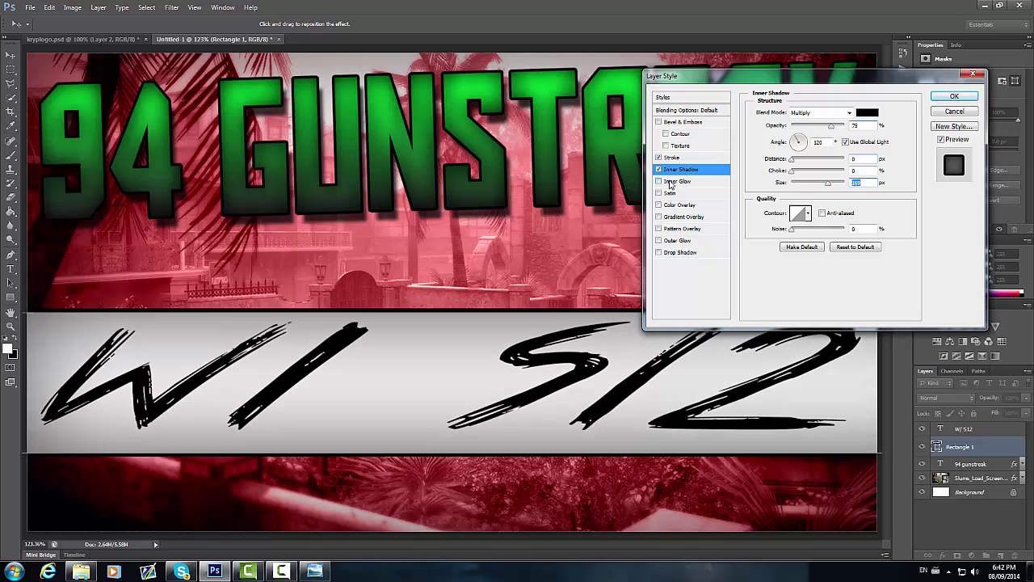
Add a gradient overlay to the band and set the gradient's black stop to dark grey 2b2b2b
{"action": "left_click", "coordinate": [658, 217]}
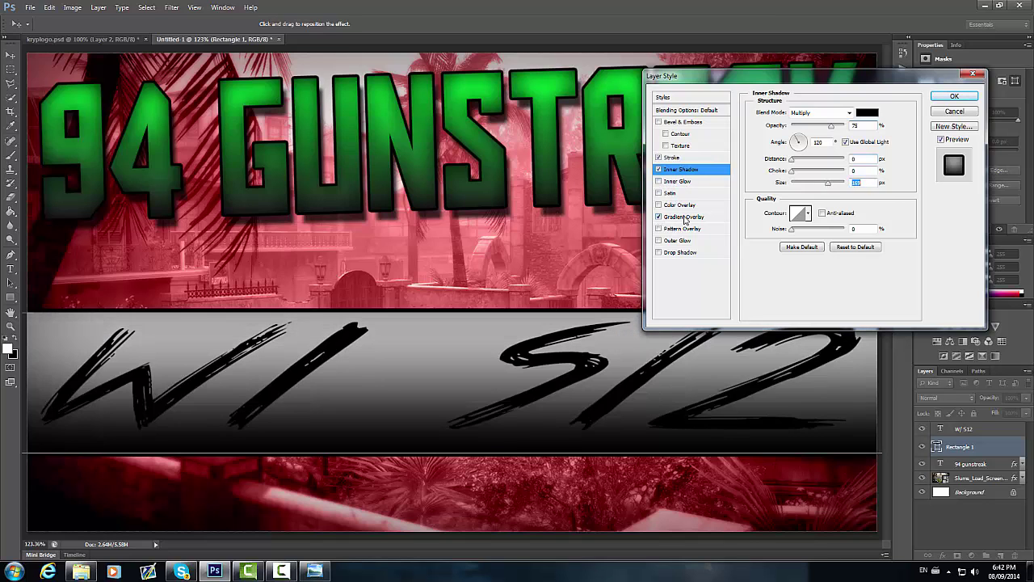
{"action": "left_click", "coordinate": [683, 217]}
{"action": "left_click", "coordinate": [818, 137]}
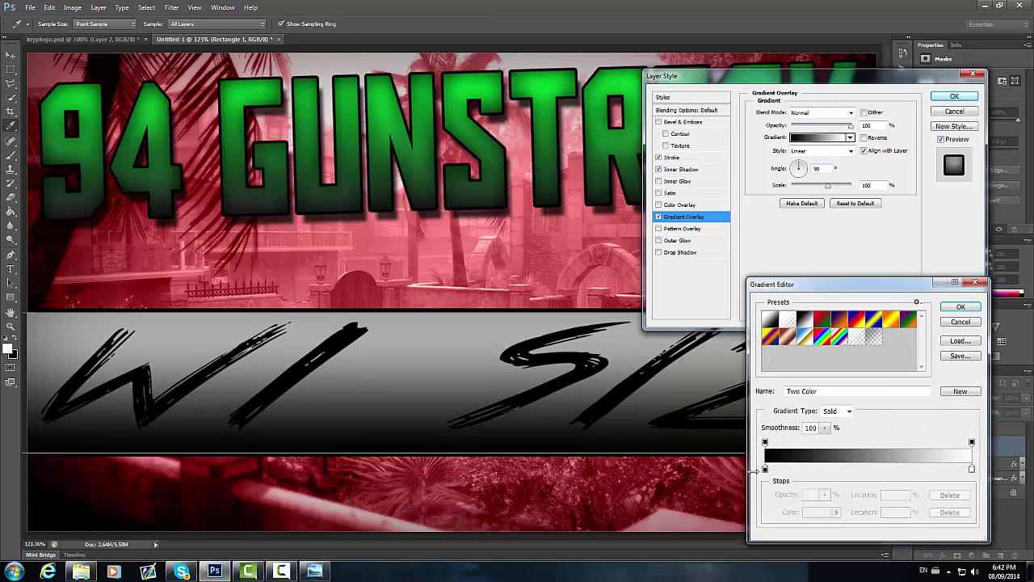
{"action": "double_click", "coordinate": [768, 469]}
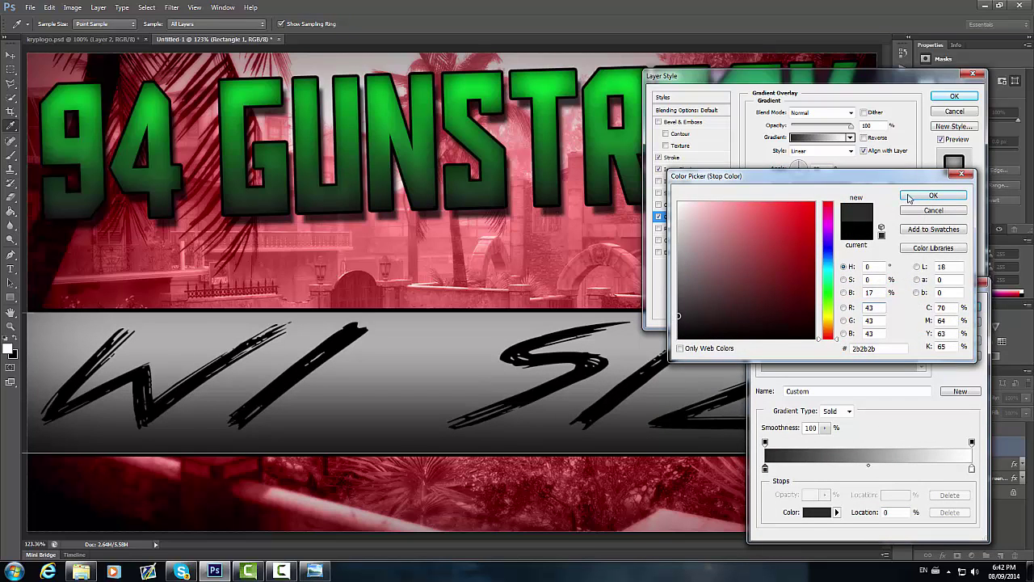
{"action": "left_click", "coordinate": [933, 195]}
Set the white stop of the band's gradient to bright green 00ff30 and accept the gradient
{"action": "double_click", "coordinate": [971, 470]}
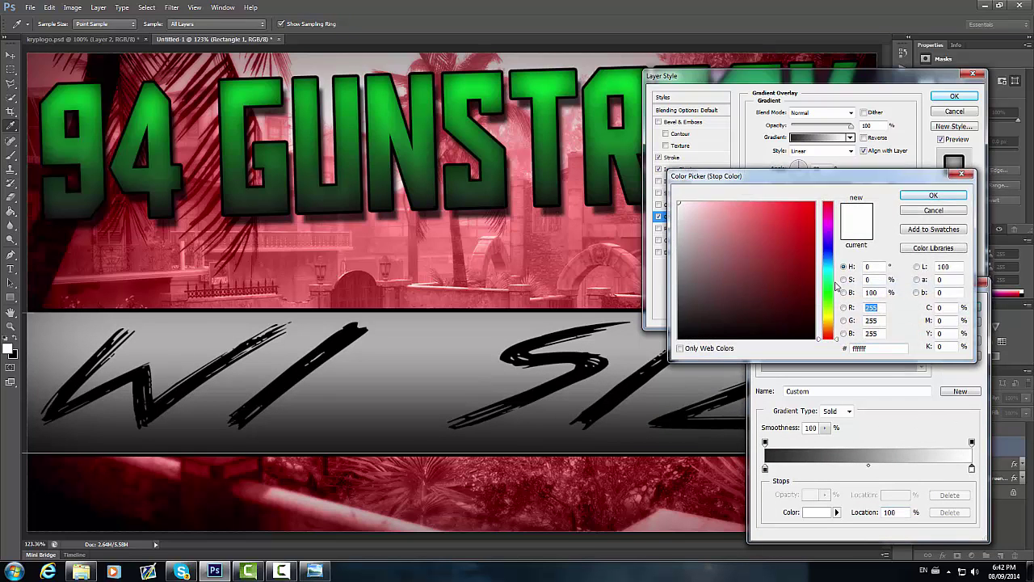
{"action": "left_click", "coordinate": [829, 289]}
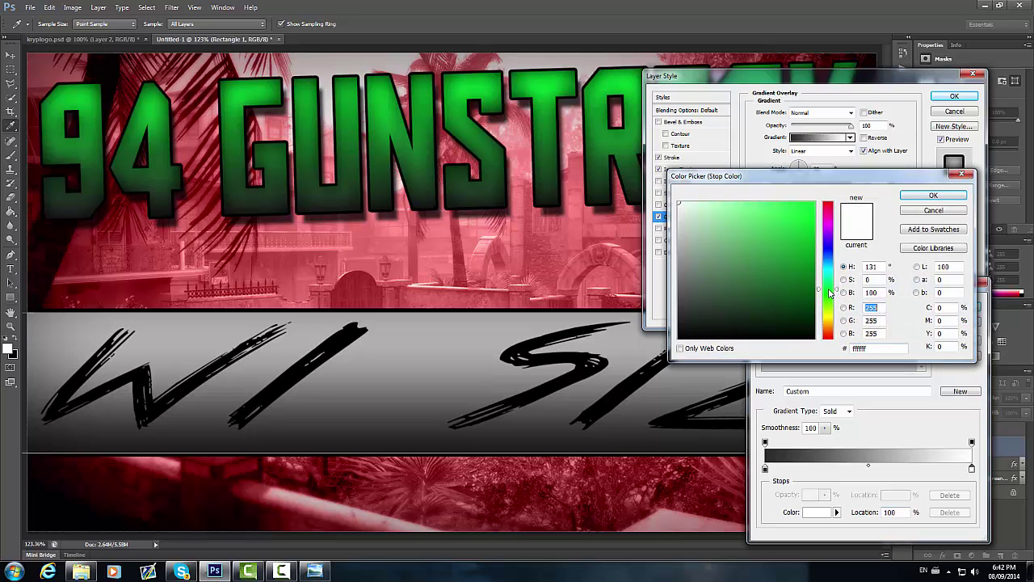
{"action": "left_click", "coordinate": [815, 203]}
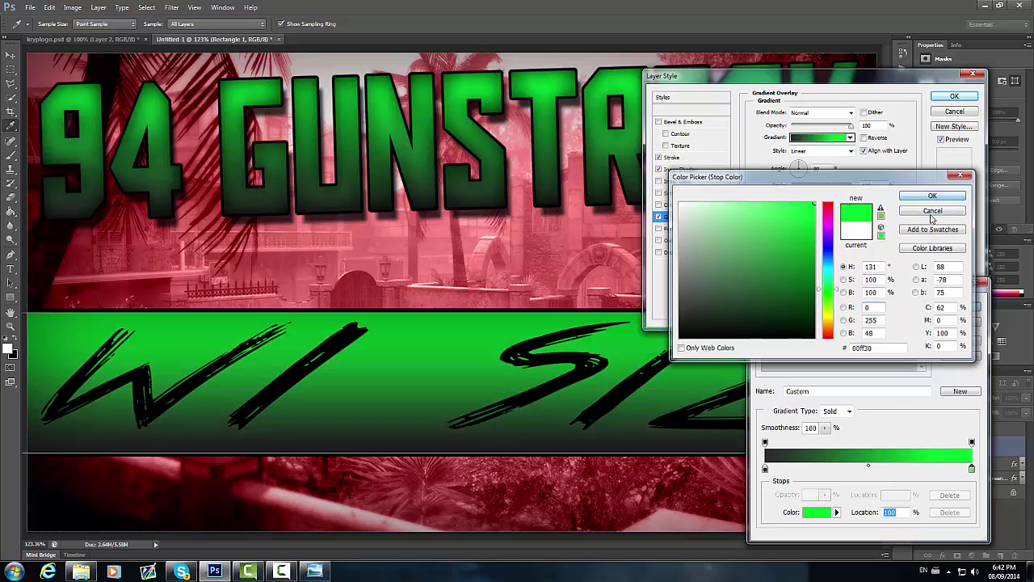
{"action": "left_click", "coordinate": [933, 195]}
{"action": "left_click", "coordinate": [956, 305]}
Enlarge the band's inner shadow slightly, add a drop shadow at a distance of about 40 px, and apply the layer style
{"action": "left_click", "coordinate": [683, 169]}
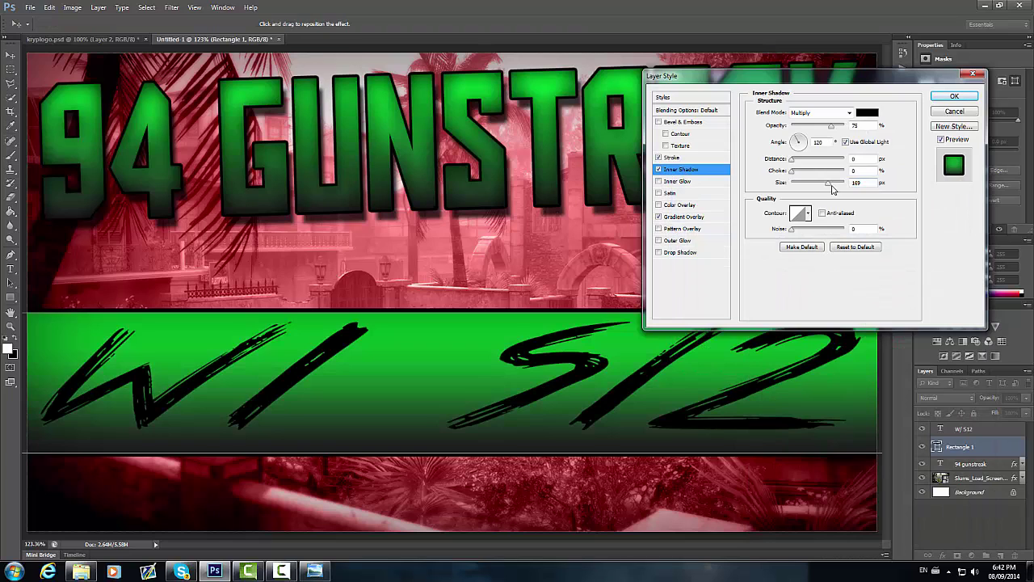
{"action": "mouse_move", "coordinate": [828, 182]}
{"action": "left_mouse_down"}
{"action": "mouse_move", "coordinate": [816, 182]}
{"action": "mouse_move", "coordinate": [835, 185]}
{"action": "left_mouse_up"}
{"action": "left_click", "coordinate": [681, 253]}
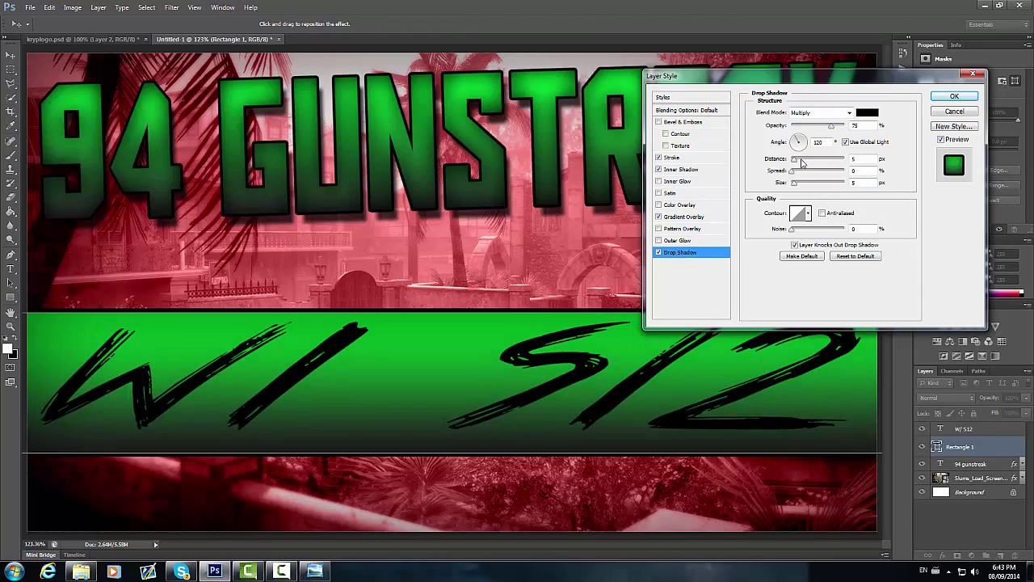
{"action": "left_click_drag", "start_coordinate": [796, 160], "coordinate": [815, 167]}
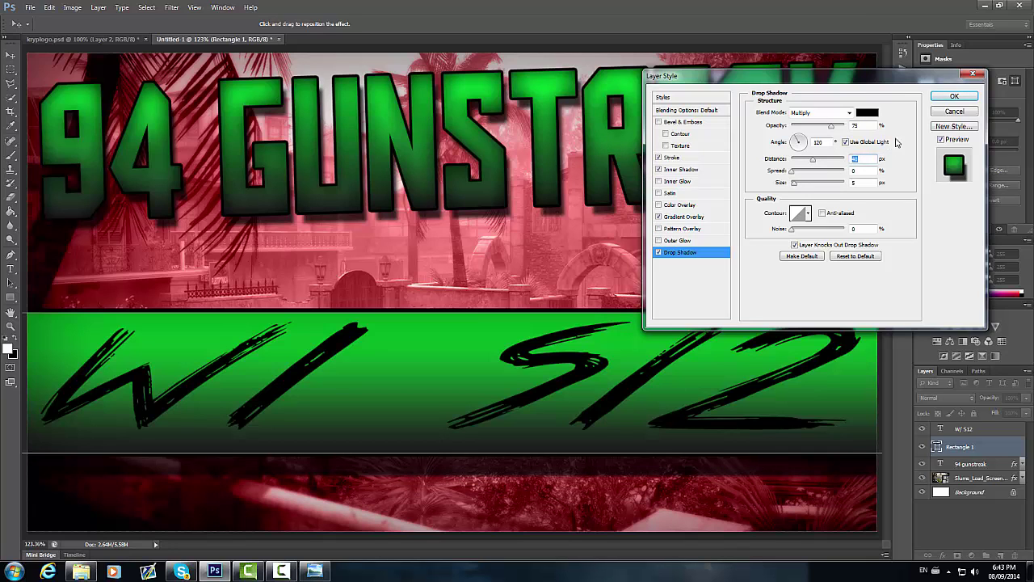
{"action": "left_click", "coordinate": [951, 97]}
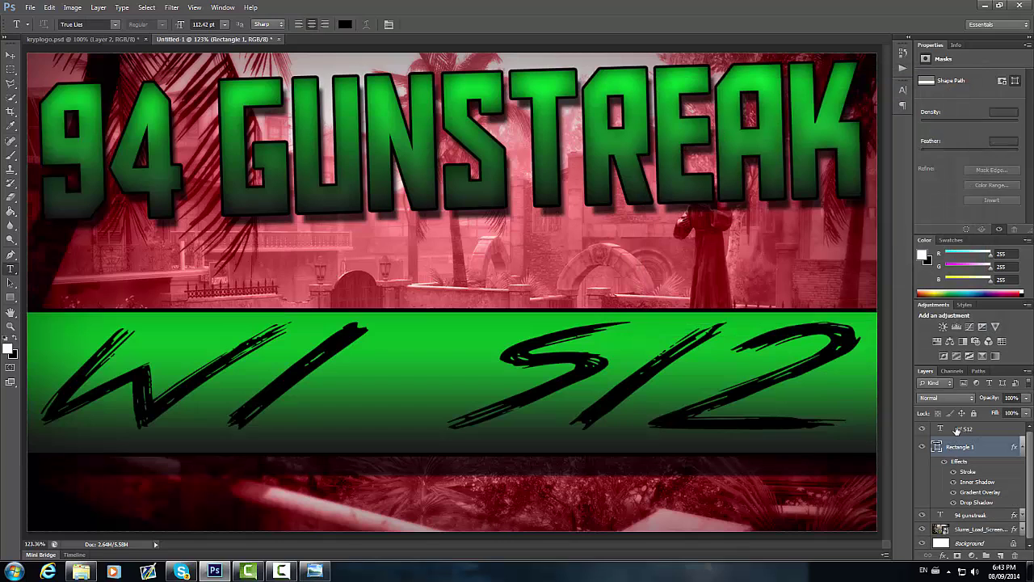
Add a gradient overlay to the "W/ S12" text layer and set the gradient's black stop to dark grey 2a2a2a
{"action": "double_click", "coordinate": [962, 431]}
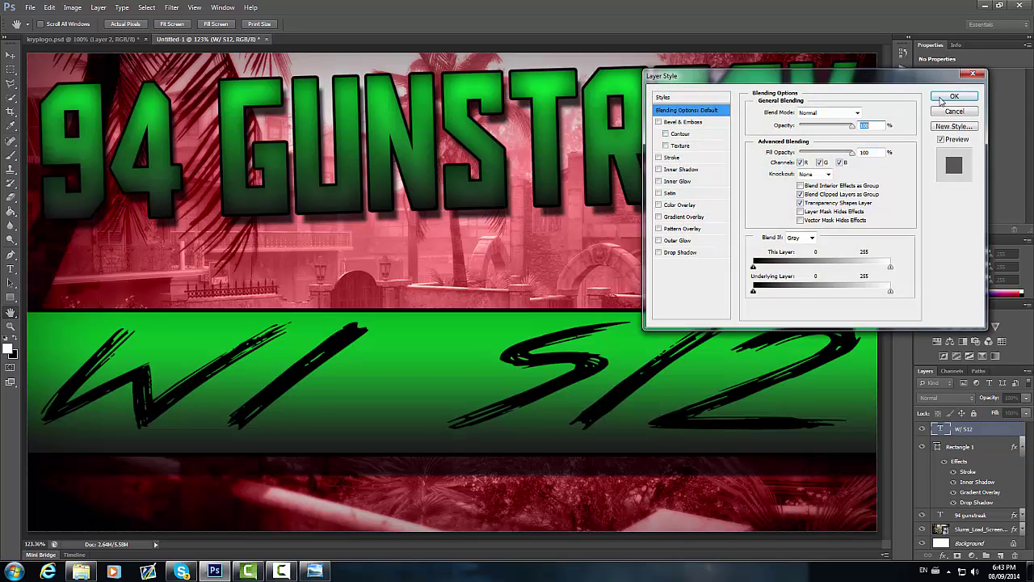
{"action": "left_click", "coordinate": [661, 218]}
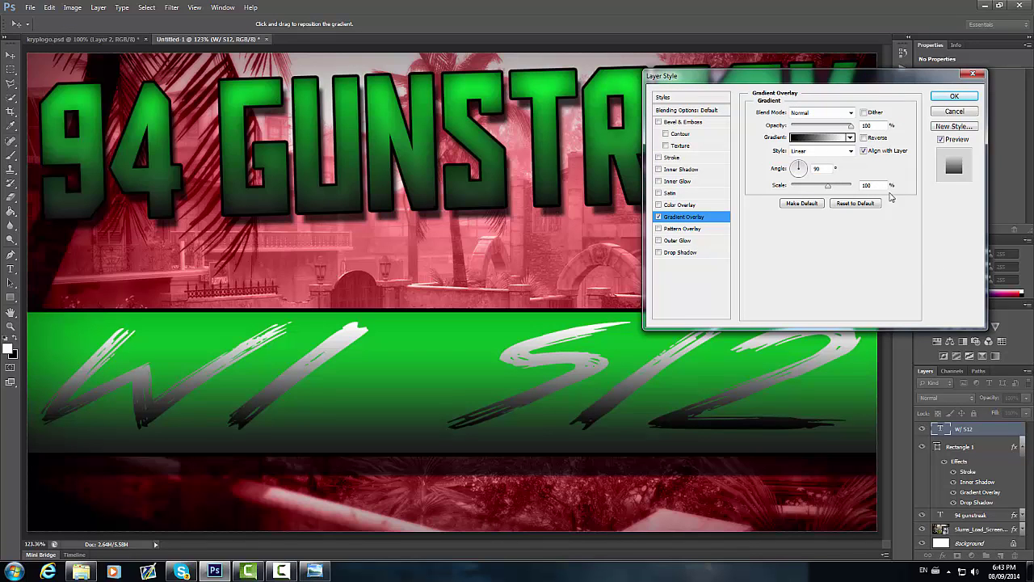
{"action": "left_click", "coordinate": [811, 143]}
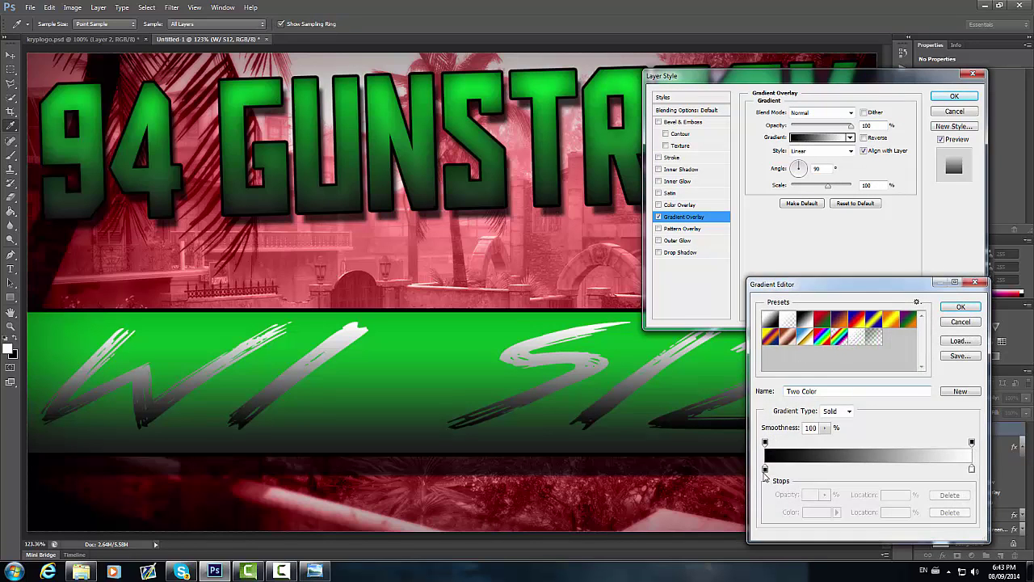
{"action": "left_click", "coordinate": [764, 469]}
{"action": "double_click", "coordinate": [764, 469]}
{"action": "left_click", "coordinate": [679, 316]}
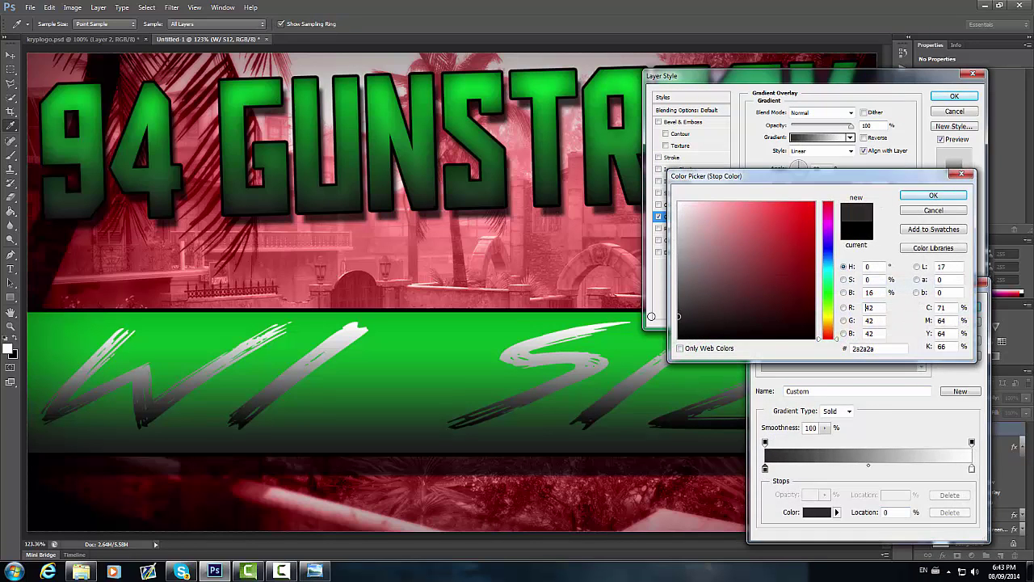
{"action": "left_click", "coordinate": [934, 195]}
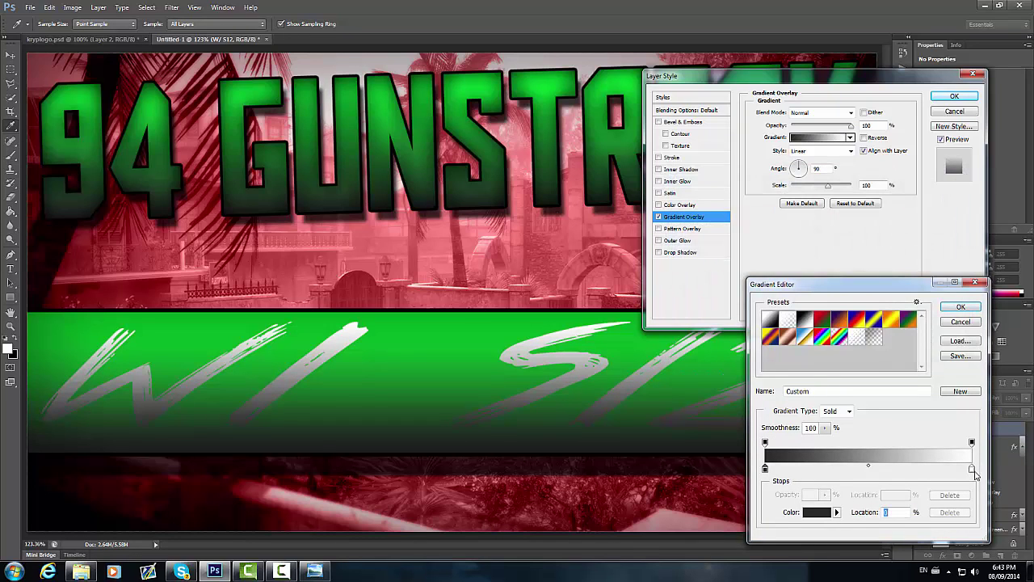
Set the white stop of the "W/ S12" text gradient to pure red ff0000
{"action": "left_click", "coordinate": [973, 469]}
{"action": "double_click", "coordinate": [972, 470]}
{"action": "left_click", "coordinate": [815, 203]}
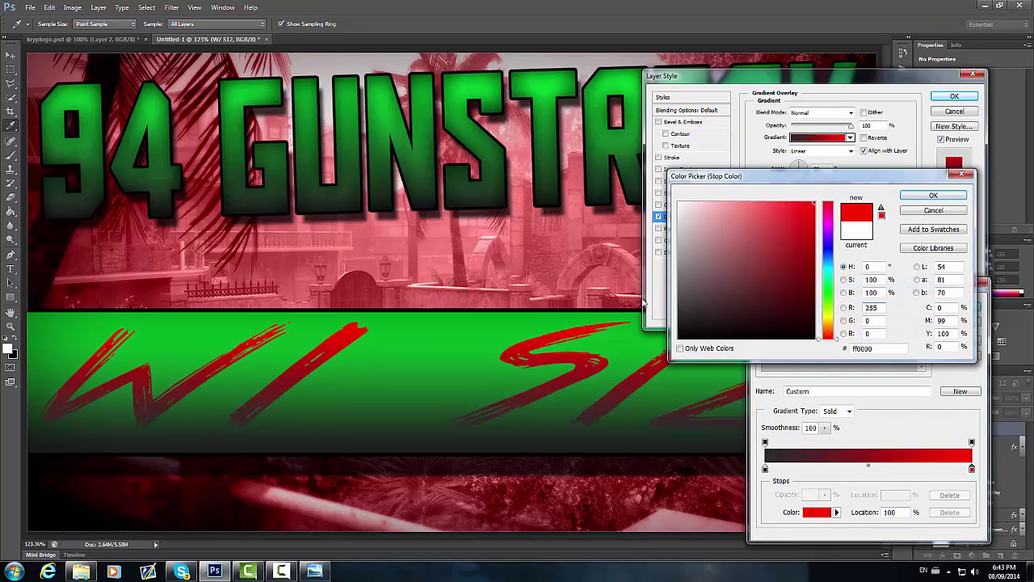
{"action": "left_click", "coordinate": [933, 195]}
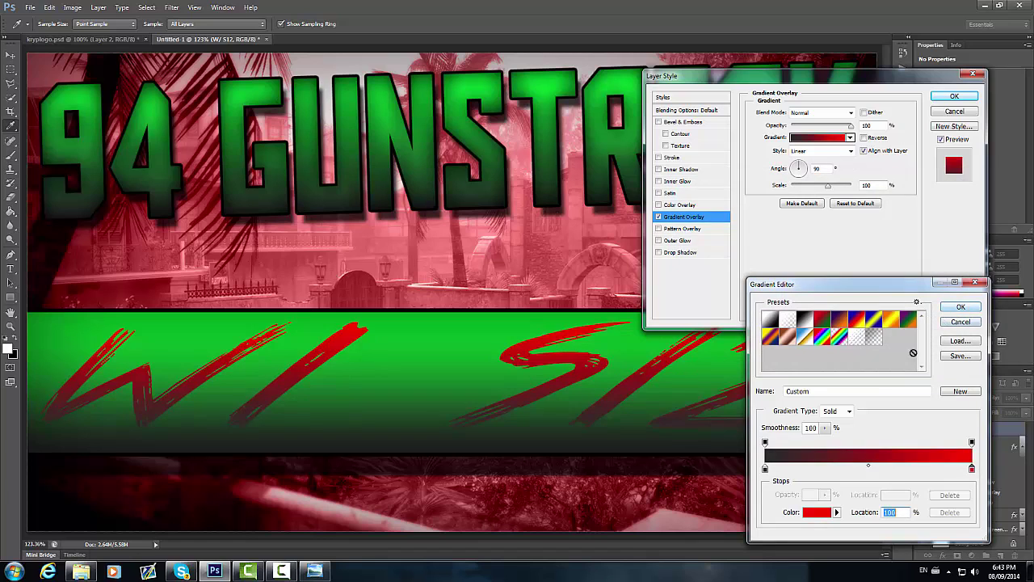
Accept the red gradient and apply the layer style to the "W/ S12" text
{"action": "left_click", "coordinate": [960, 306]}
{"action": "left_click", "coordinate": [954, 96]}
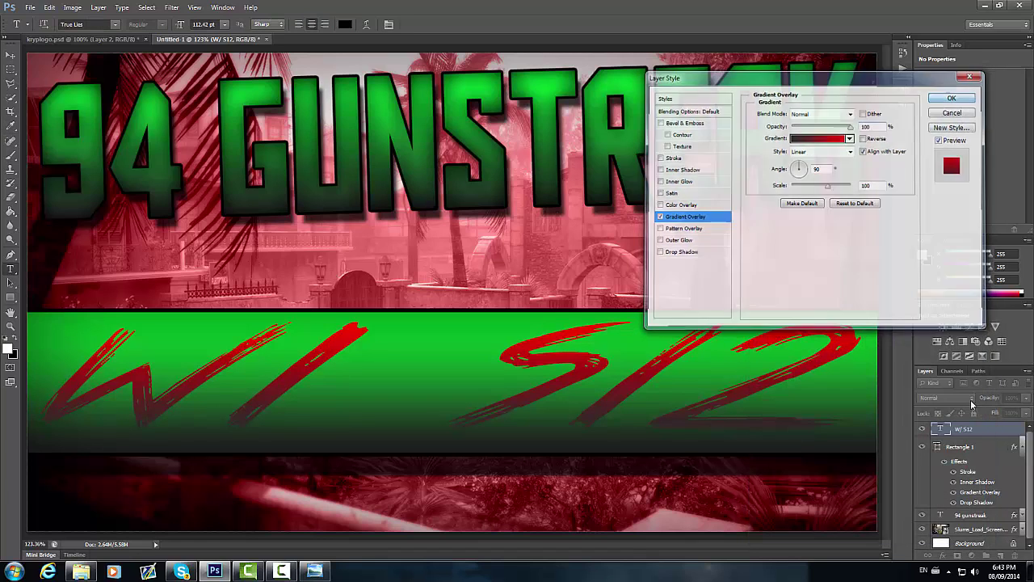
Set the dark stop of the band's gradient overlay to orange-red ff4800
{"action": "double_click", "coordinate": [945, 472]}
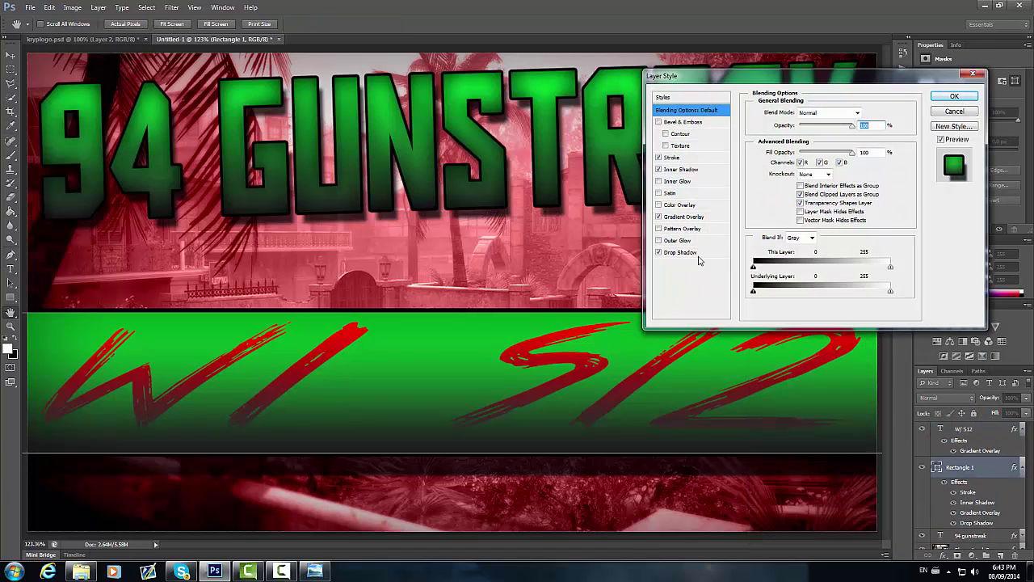
{"action": "left_click", "coordinate": [683, 217]}
{"action": "left_click", "coordinate": [818, 137]}
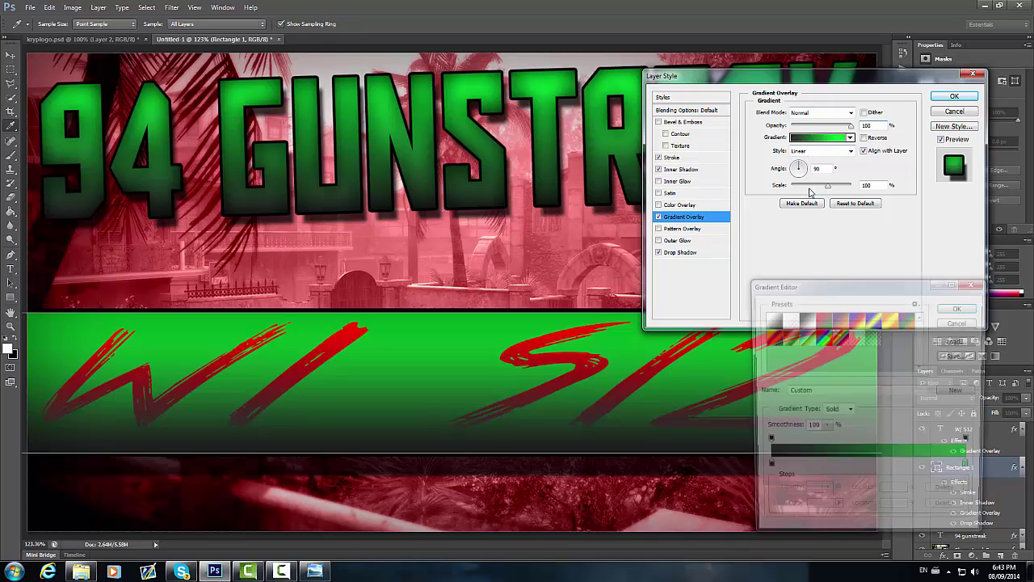
{"action": "left_click", "coordinate": [765, 470]}
{"action": "double_click", "coordinate": [765, 470]}
{"action": "left_click_drag", "start_coordinate": [695, 218], "coordinate": [638, 172]}
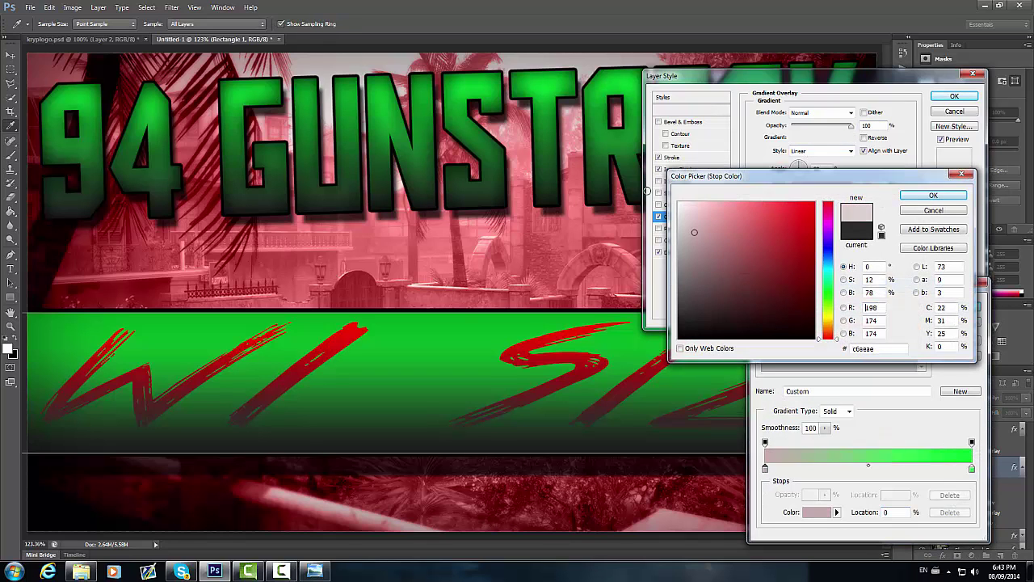
{"action": "left_click_drag", "start_coordinate": [748, 248], "coordinate": [817, 269]}
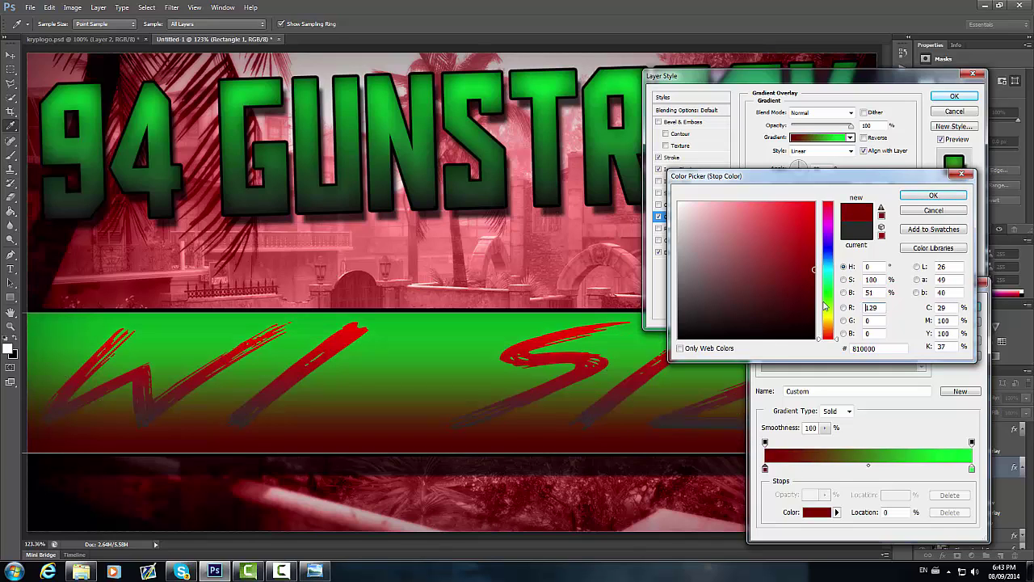
{"action": "left_click_drag", "start_coordinate": [829, 330], "coordinate": [833, 335]}
{"action": "mouse_move", "coordinate": [812, 266]}
{"action": "left_mouse_down"}
{"action": "mouse_move", "coordinate": [816, 227]}
{"action": "mouse_move", "coordinate": [877, 170]}
{"action": "left_mouse_up"}
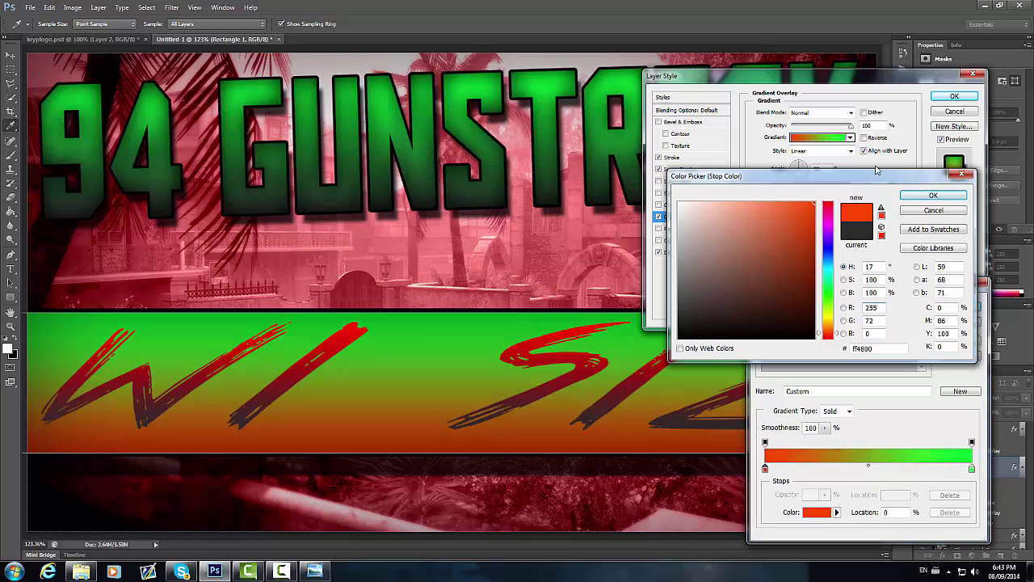
{"action": "left_click", "coordinate": [933, 195]}
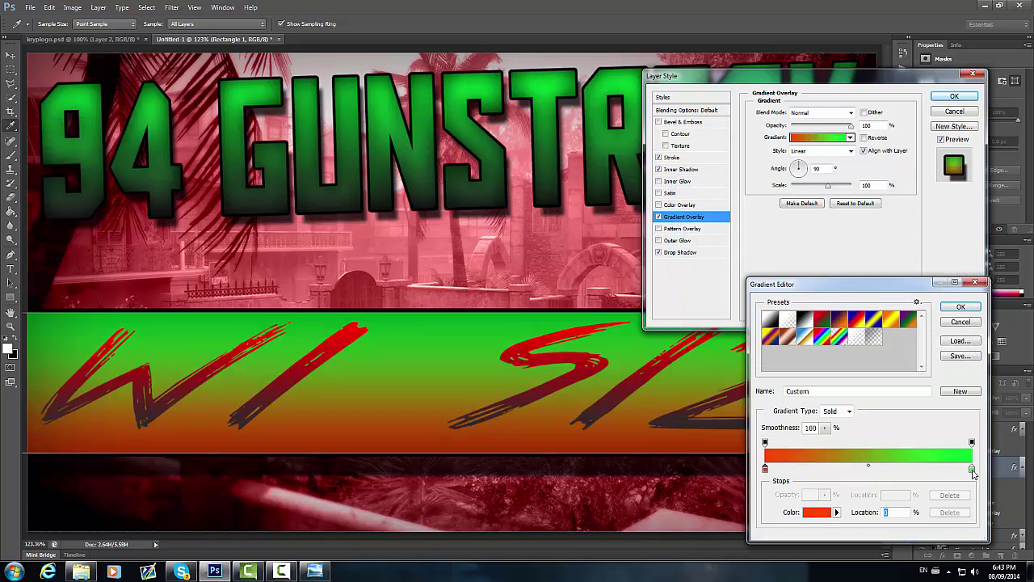
Set the green stop of the band's gradient to amber ffba00
{"action": "double_click", "coordinate": [972, 471]}
{"action": "left_click_drag", "start_coordinate": [832, 326], "coordinate": [831, 319]}
{"action": "left_click_drag", "start_coordinate": [794, 253], "coordinate": [838, 181]}
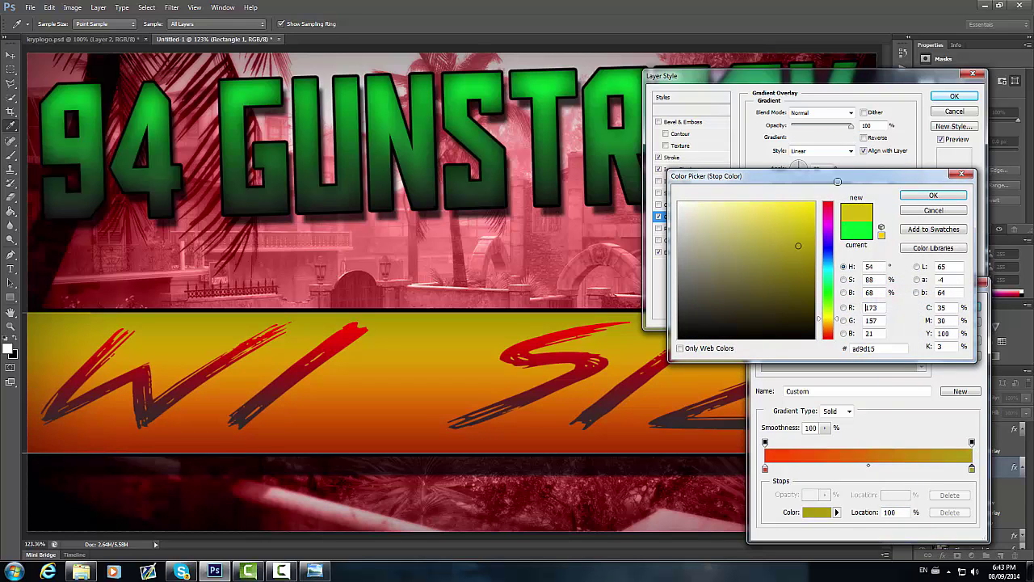
{"action": "left_click_drag", "start_coordinate": [832, 319], "coordinate": [831, 324]}
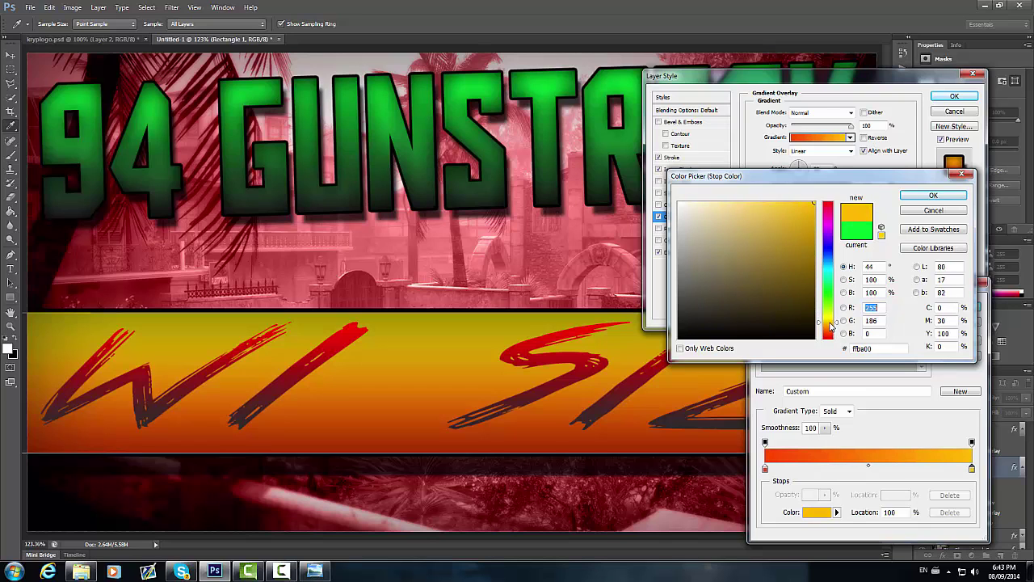
{"action": "left_click", "coordinate": [933, 196]}
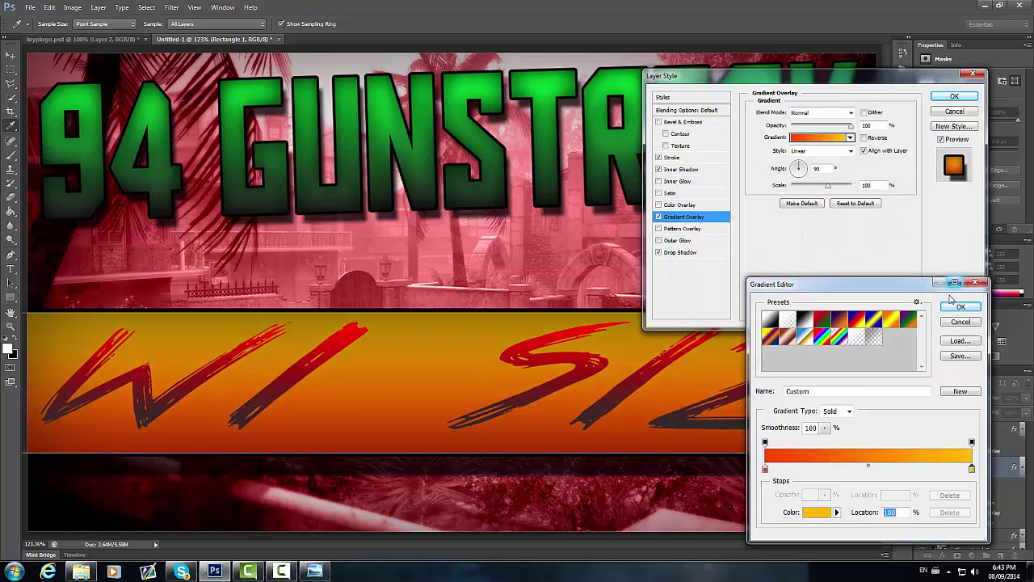
Accept the band's gradient, set its inner shadow to 250 px size and 100% opacity, and apply the layer style
{"action": "left_click", "coordinate": [960, 307]}
{"action": "left_click", "coordinate": [688, 169]}
{"action": "left_click_drag", "start_coordinate": [829, 185], "coordinate": [857, 184]}
{"action": "left_click_drag", "start_coordinate": [827, 127], "coordinate": [869, 127]}
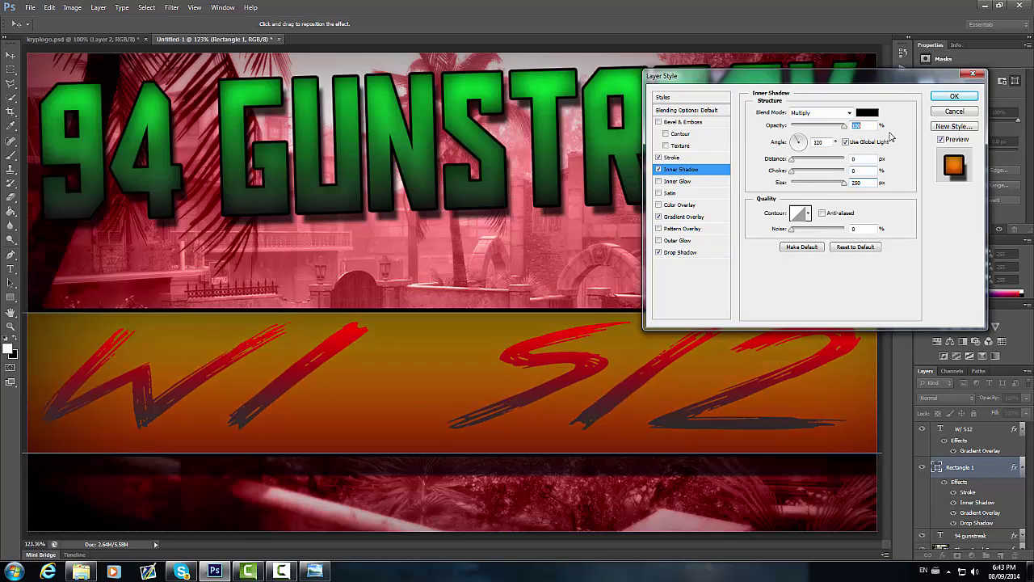
{"action": "left_click", "coordinate": [945, 97]}
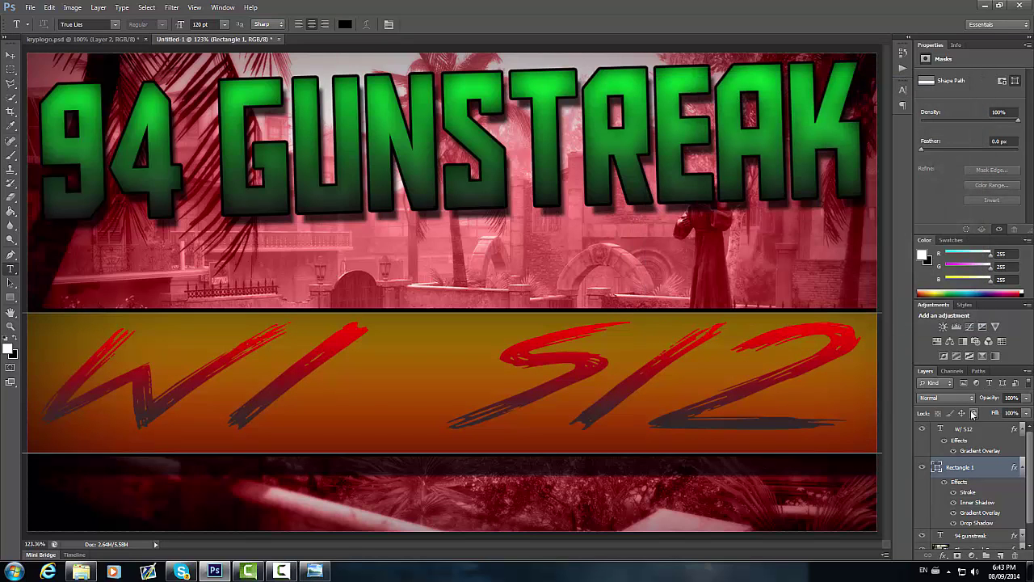
Give the "W/ S12" text a 3 px black outside stroke and an inner shadow with 0 px distance and about 21 px size
{"action": "left_click", "coordinate": [1022, 430]}
{"action": "left_click", "coordinate": [1022, 446]}
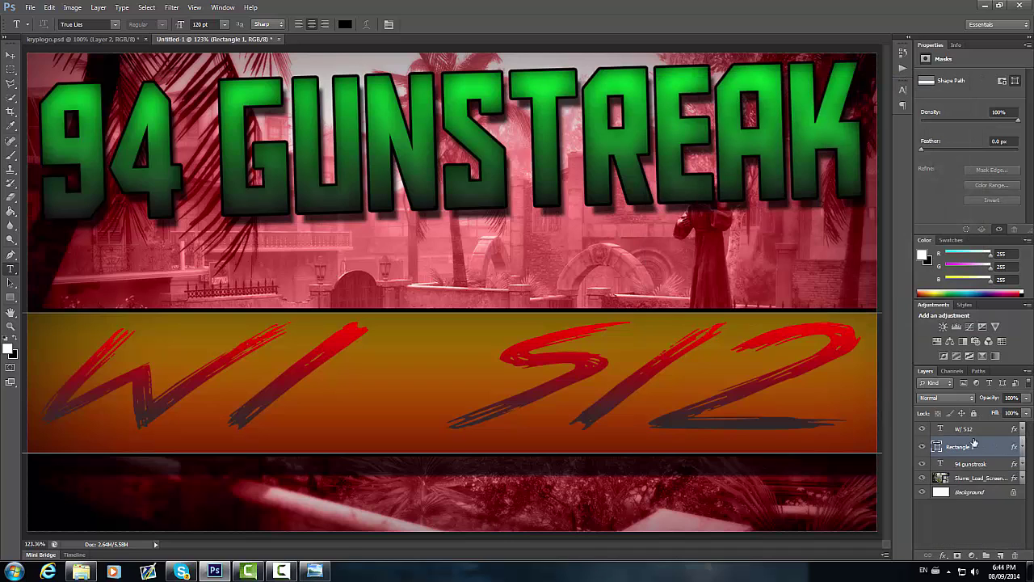
{"action": "double_click", "coordinate": [953, 430]}
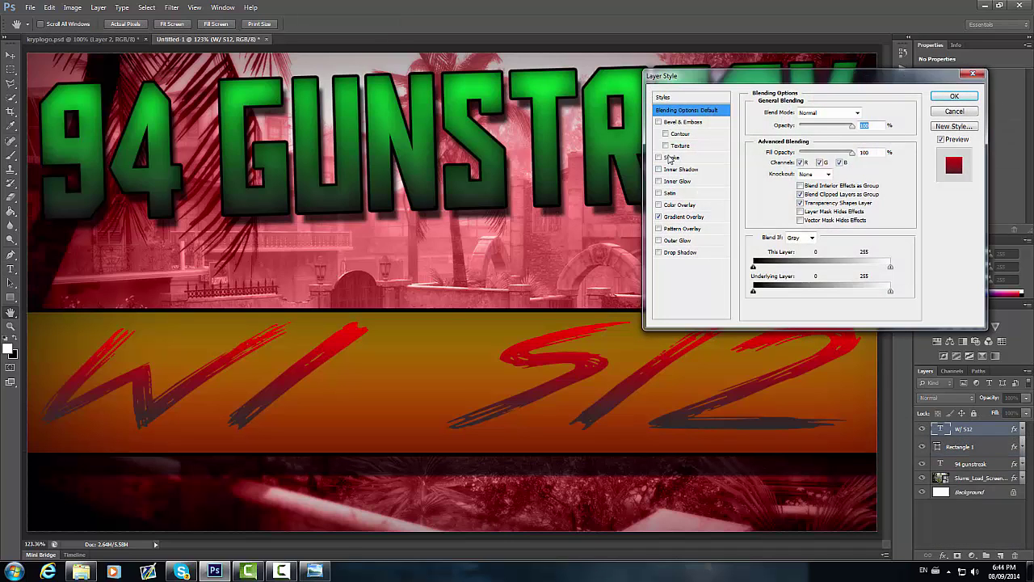
{"action": "left_click", "coordinate": [669, 157]}
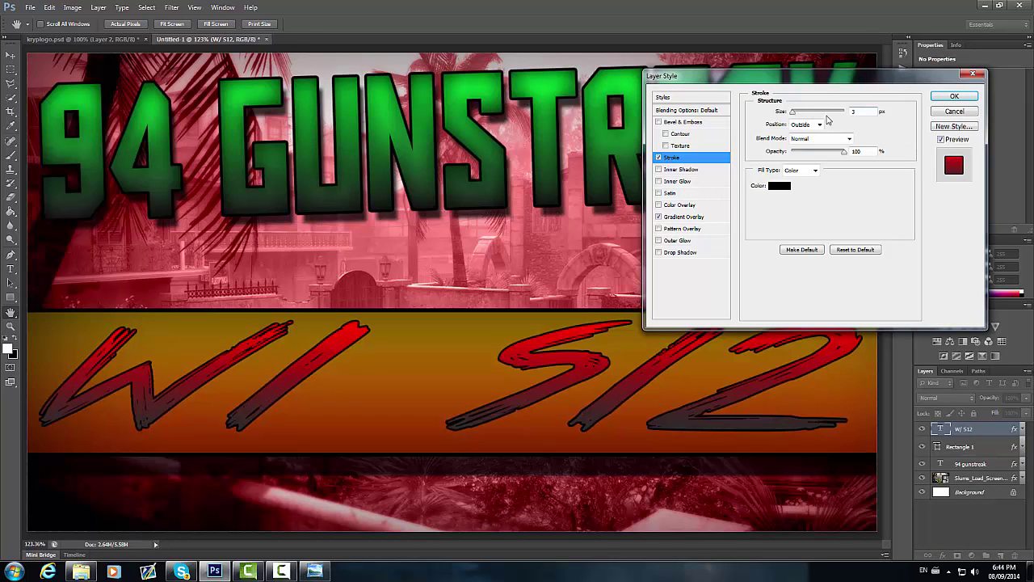
{"action": "left_click", "coordinate": [670, 170]}
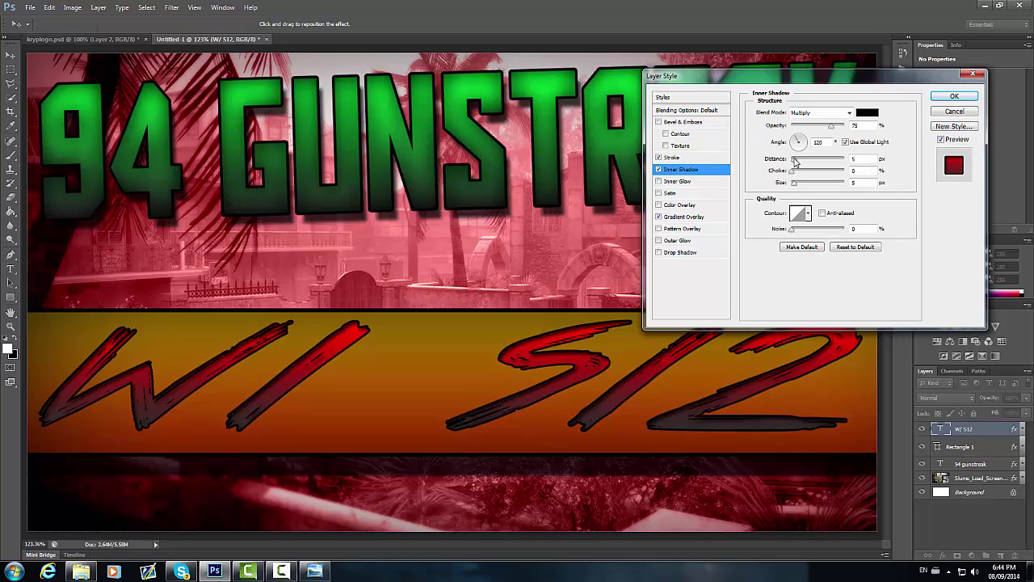
{"action": "mouse_move", "coordinate": [796, 161]}
{"action": "left_mouse_down"}
{"action": "mouse_move", "coordinate": [825, 187]}
{"action": "mouse_move", "coordinate": [801, 188]}
{"action": "left_mouse_up"}
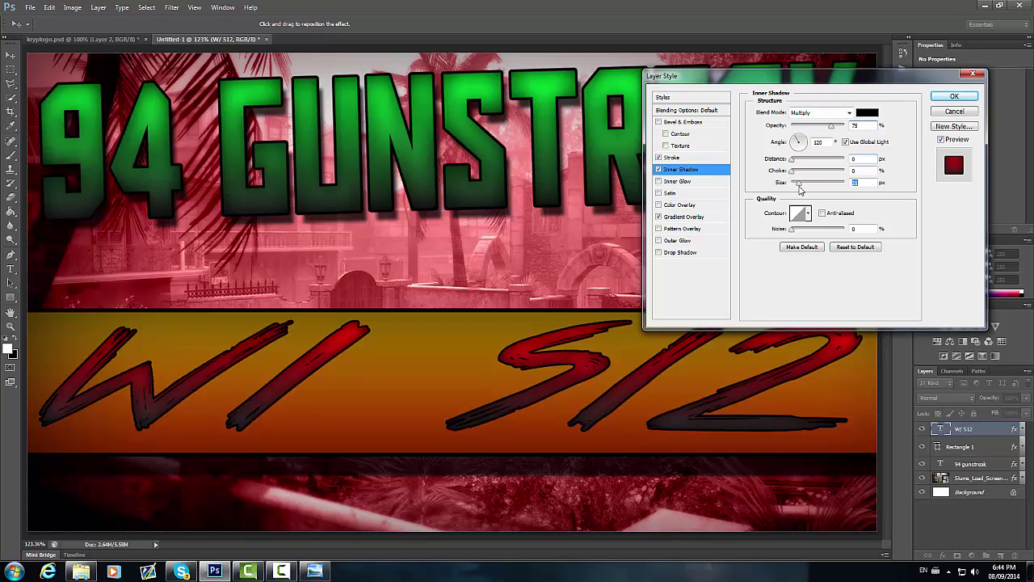
Add a drop shadow with 10 px distance and 6 px size to the "W/ S12" text and apply the layer style
{"action": "left_click", "coordinate": [659, 253]}
{"action": "left_click", "coordinate": [693, 254]}
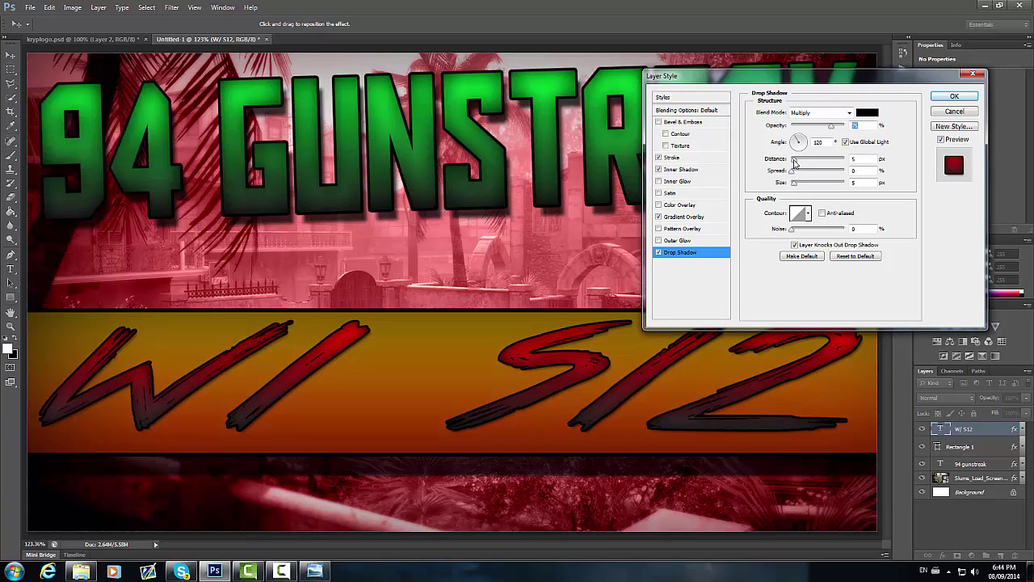
{"action": "left_click_drag", "start_coordinate": [794, 161], "coordinate": [798, 161]}
{"action": "left_click", "coordinate": [864, 184]}
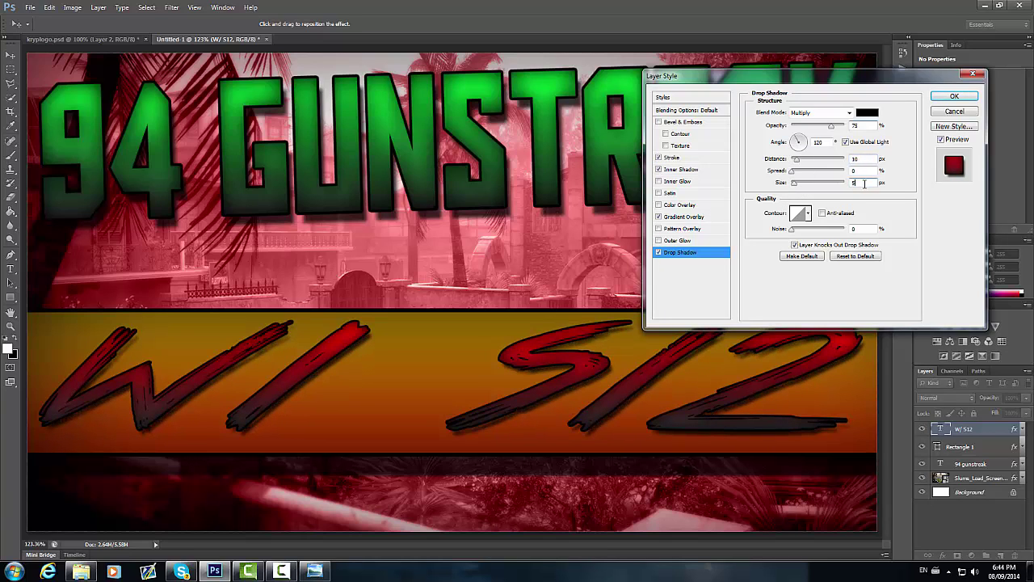
{"action": "left_click", "coordinate": [854, 303]}
{"action": "left_click", "coordinate": [942, 97]}
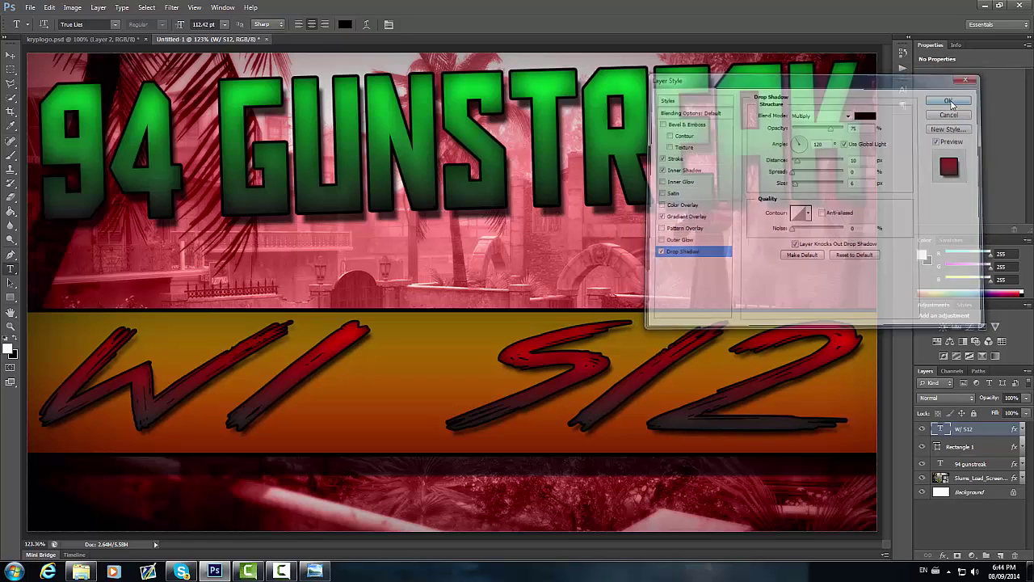
{"action": "left_click", "coordinate": [10, 54]}
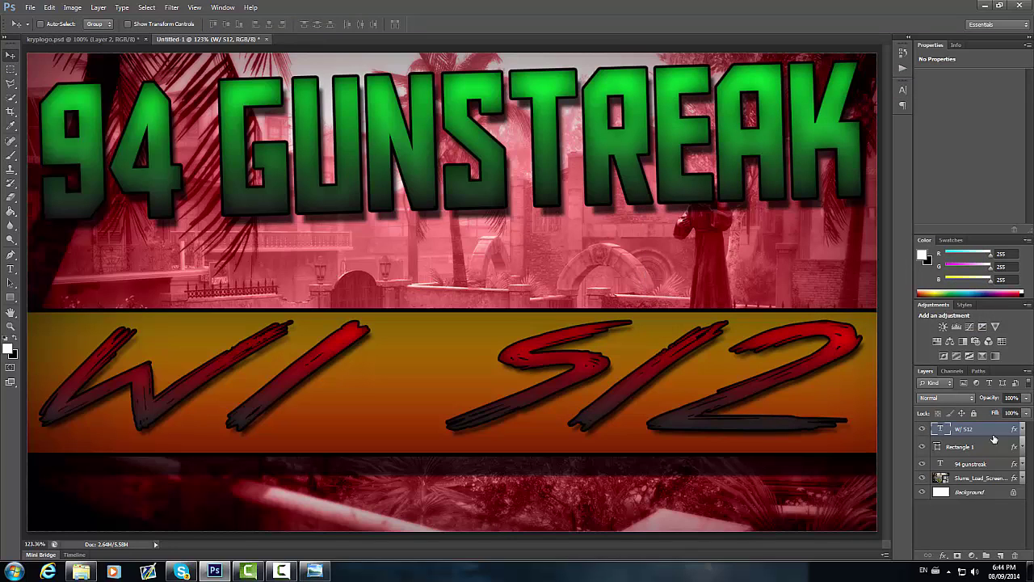
{"action": "left_click", "coordinate": [281, 570]}
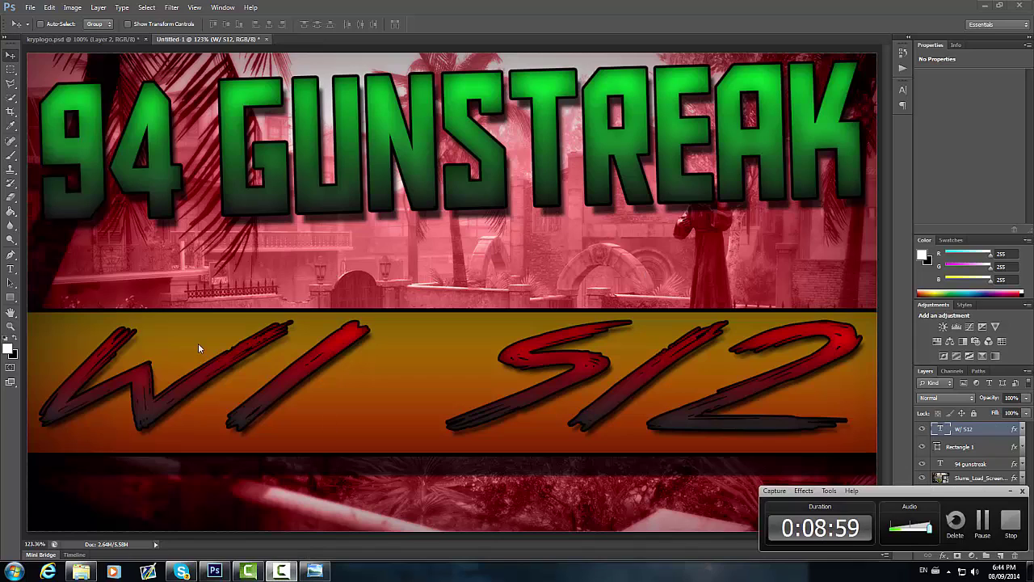
{"action": "left_click", "coordinate": [30, 7]}
{"action": "left_click", "coordinate": [68, 130]}
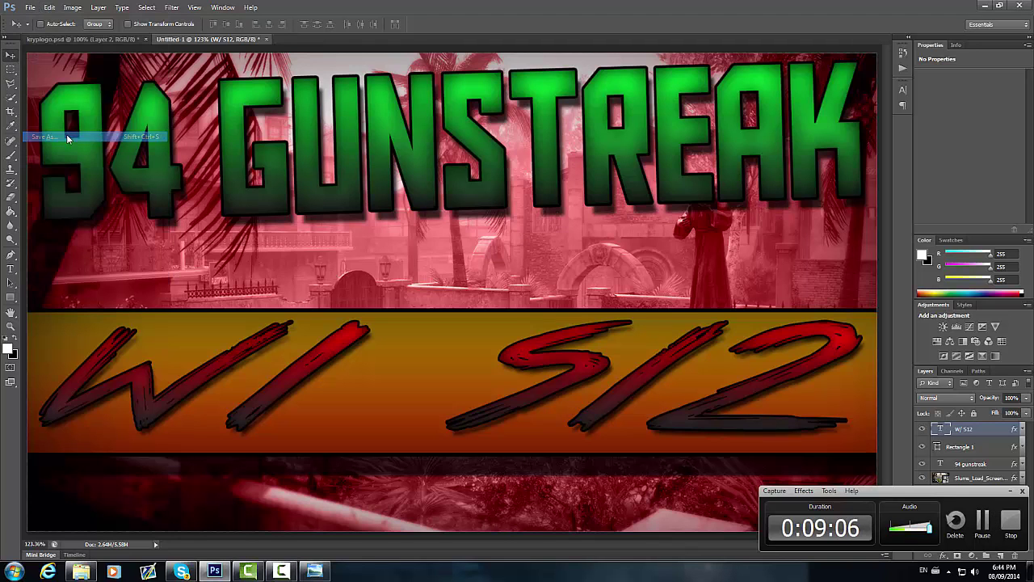
{"action": "left_click", "coordinate": [653, 282]}
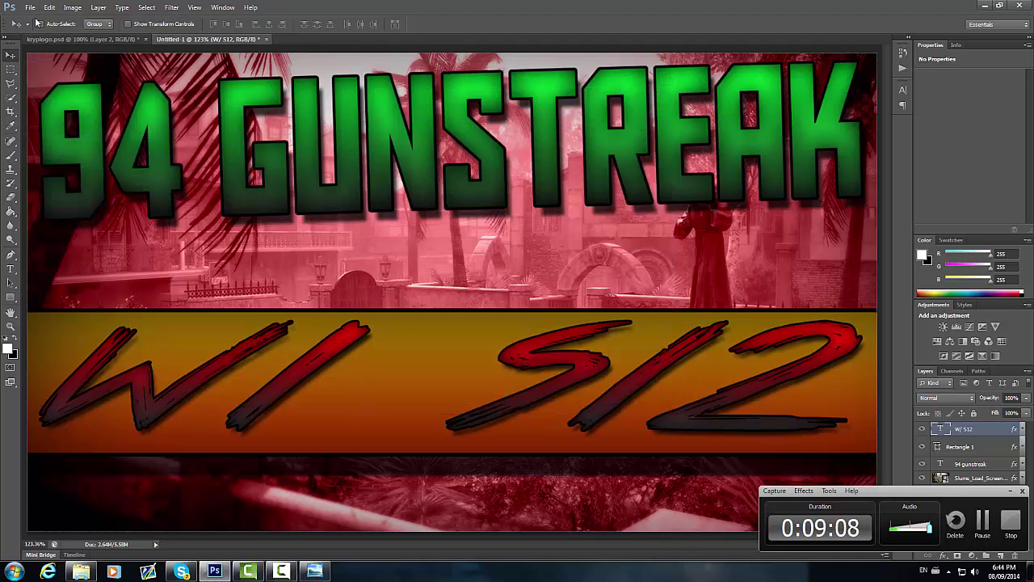
Start saving a copy of the thumbnail in the yt gfx folder with PNG as the format
{"action": "left_click", "coordinate": [30, 8]}
{"action": "left_click", "coordinate": [129, 137]}
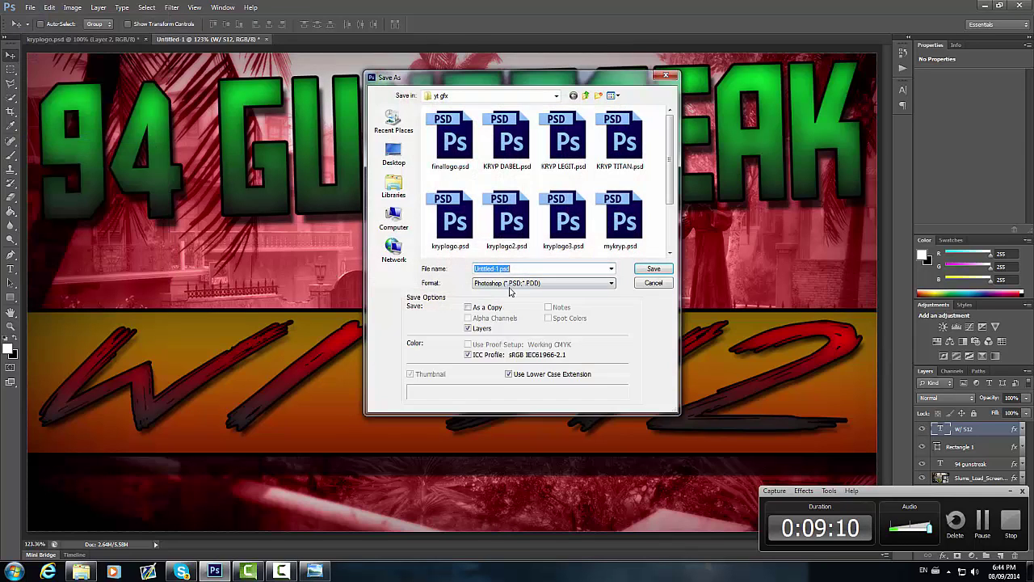
{"action": "left_click", "coordinate": [517, 283]}
{"action": "left_click", "coordinate": [517, 405]}
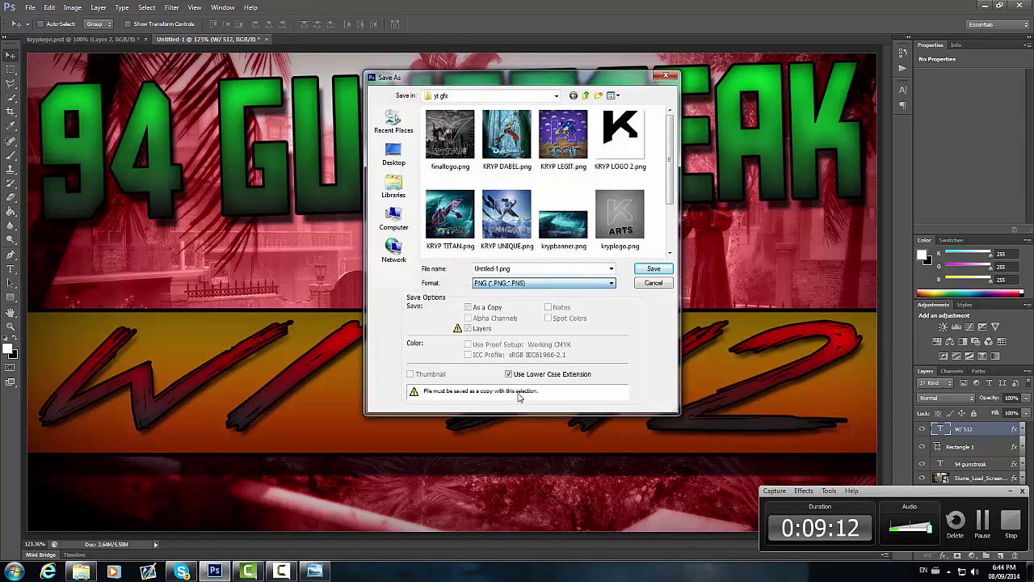
{"action": "left_click", "coordinate": [503, 282]}
{"action": "left_click", "coordinate": [521, 404]}
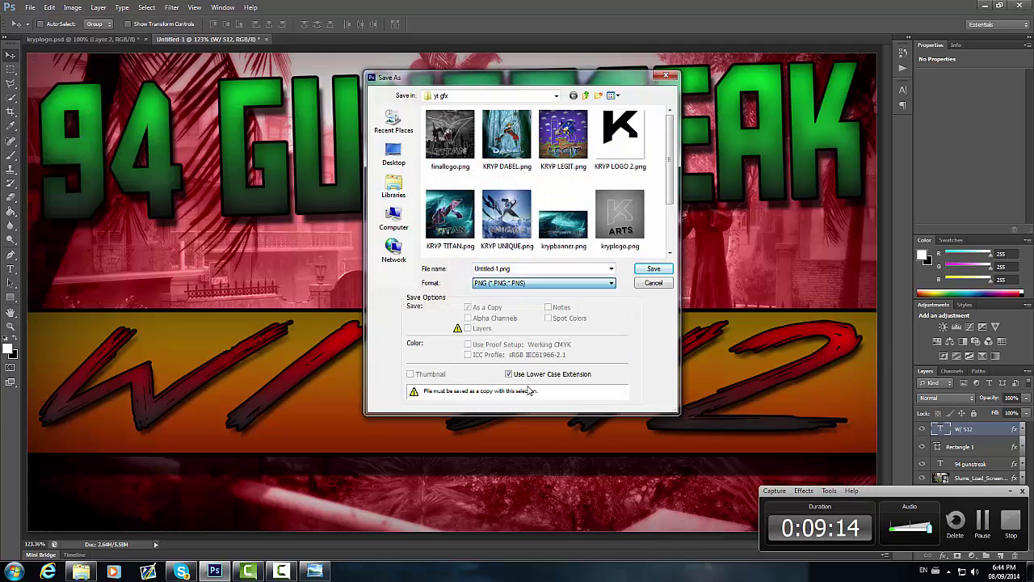
Try a file name starting with 94 for the PNG copy, clear it and cancel the save
{"action": "double_click", "coordinate": [526, 267]}
{"action": "key", "text": "BackSpace"}
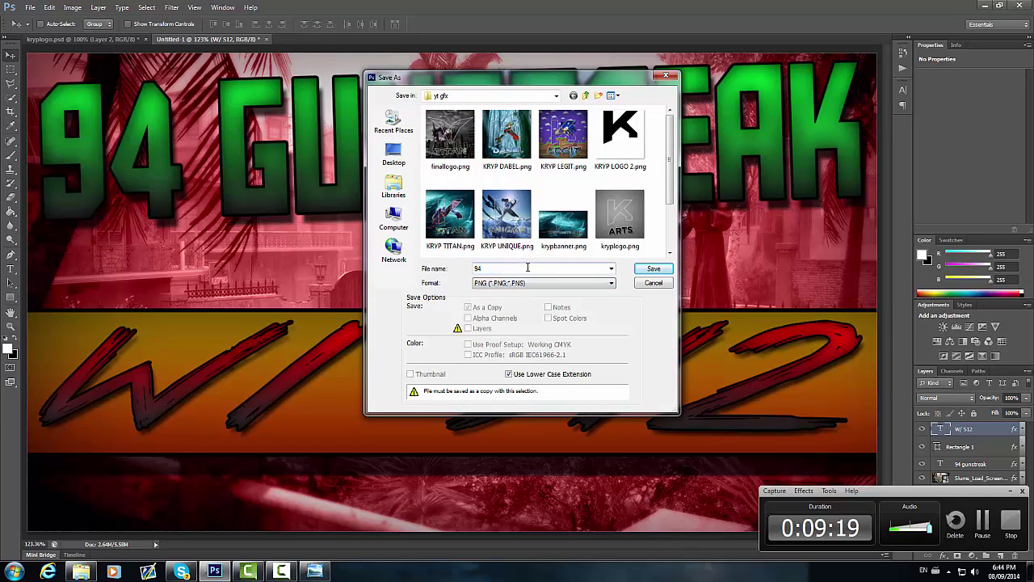
{"action": "type", "text": "t"}
{"action": "key", "text": "BackSpace"}
{"action": "key", "text": "BackSpace"}
{"action": "key", "text": "BackSpace"}
{"action": "left_click", "coordinate": [654, 282]}
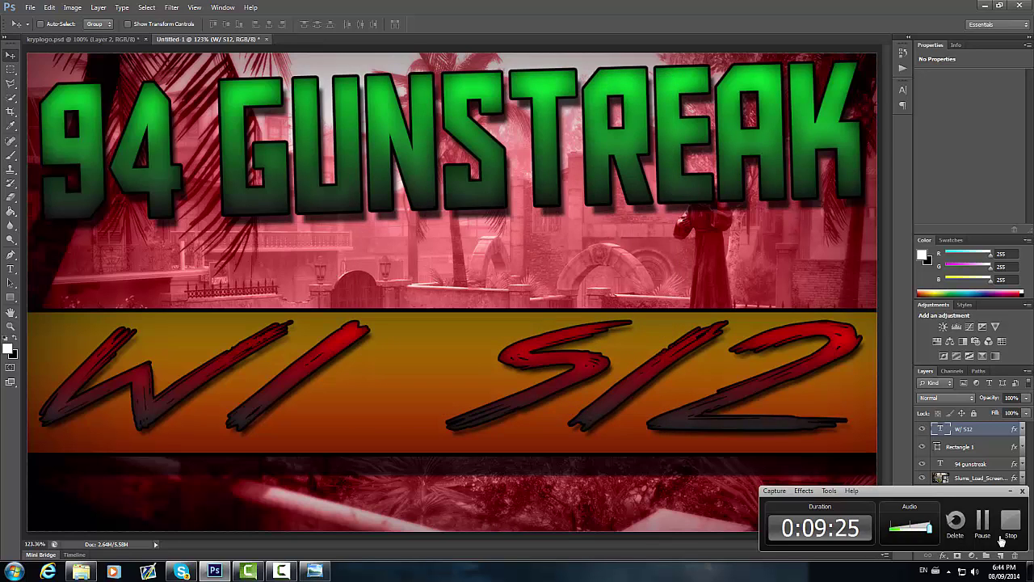